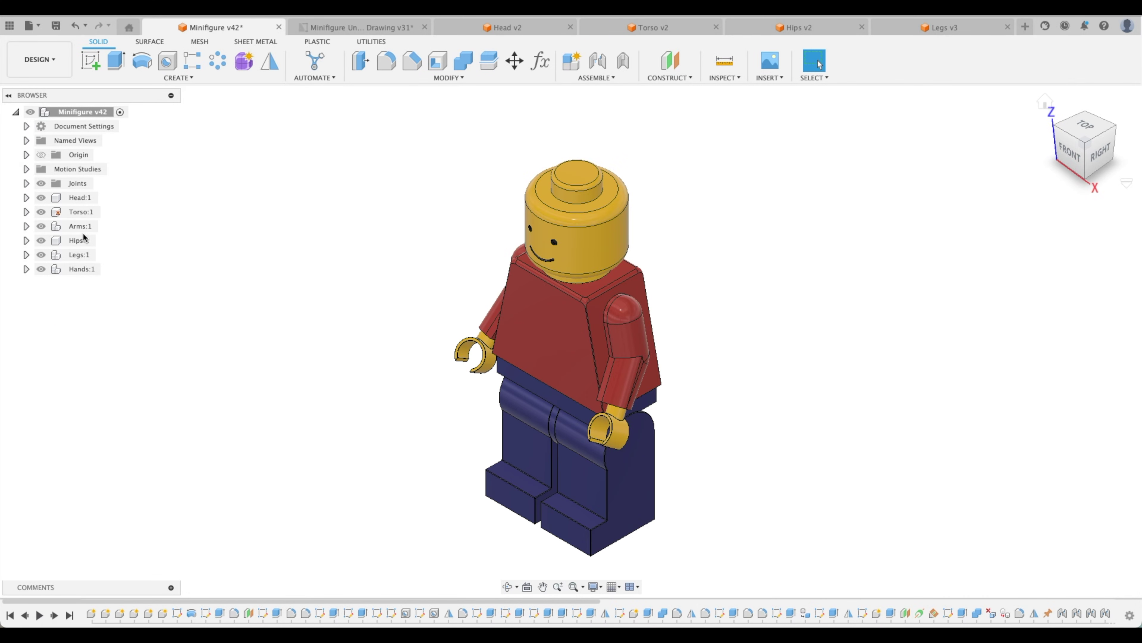
Isolate the Arms component in the Minifigure assembly and hide Arm Right to inspect the left arm from the home view
right_click(81, 226)
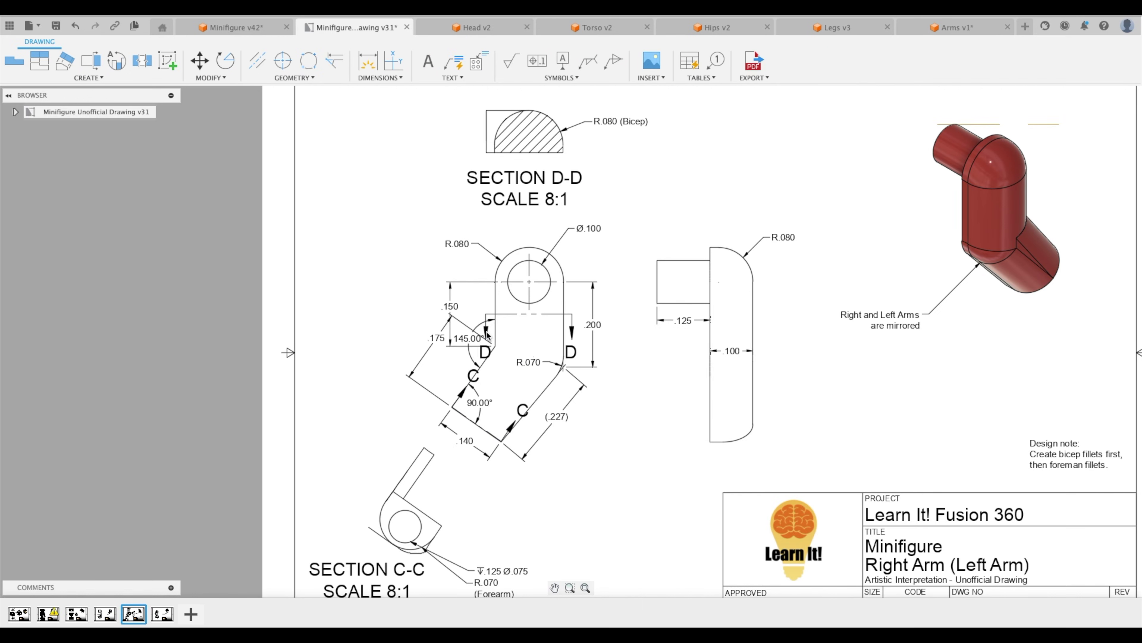
click(954, 27)
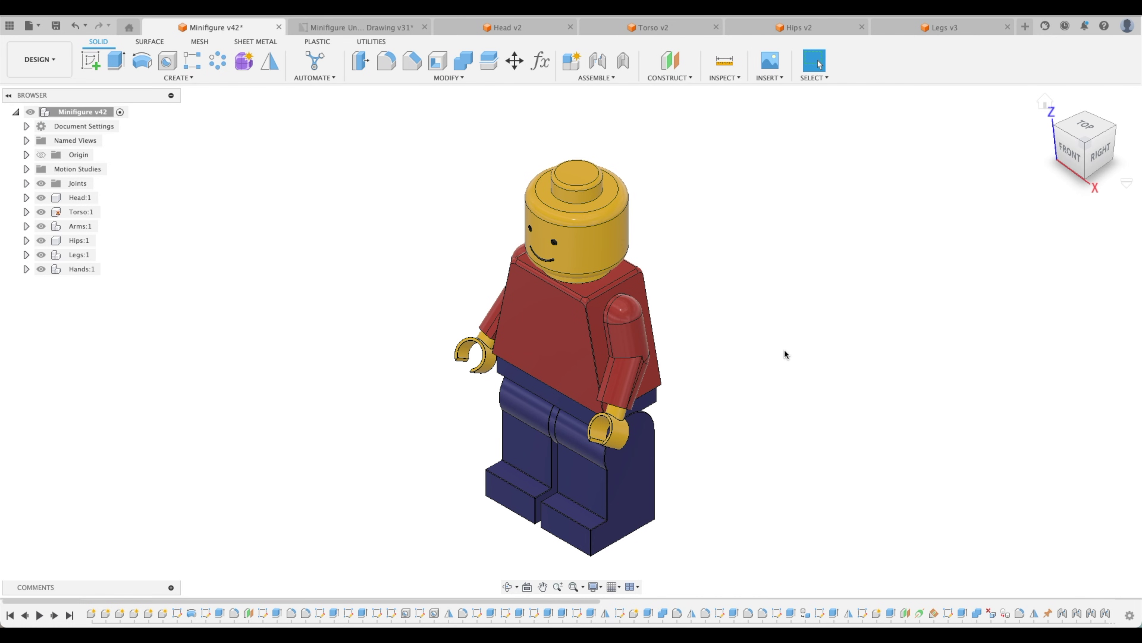
right_click(77, 227)
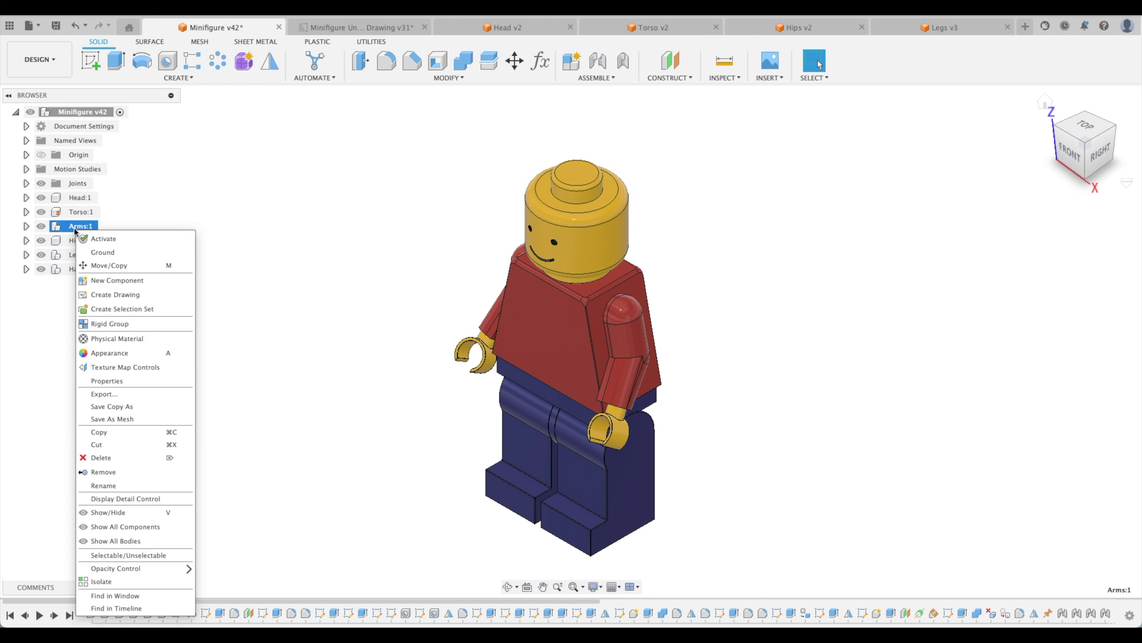
click(108, 581)
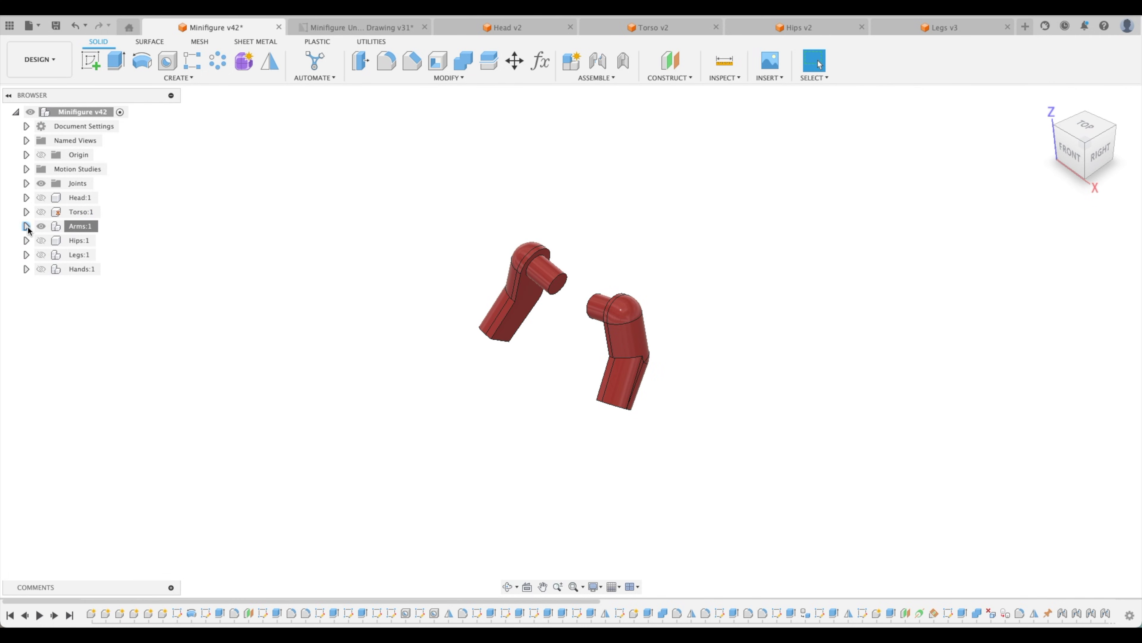
click(26, 226)
click(52, 298)
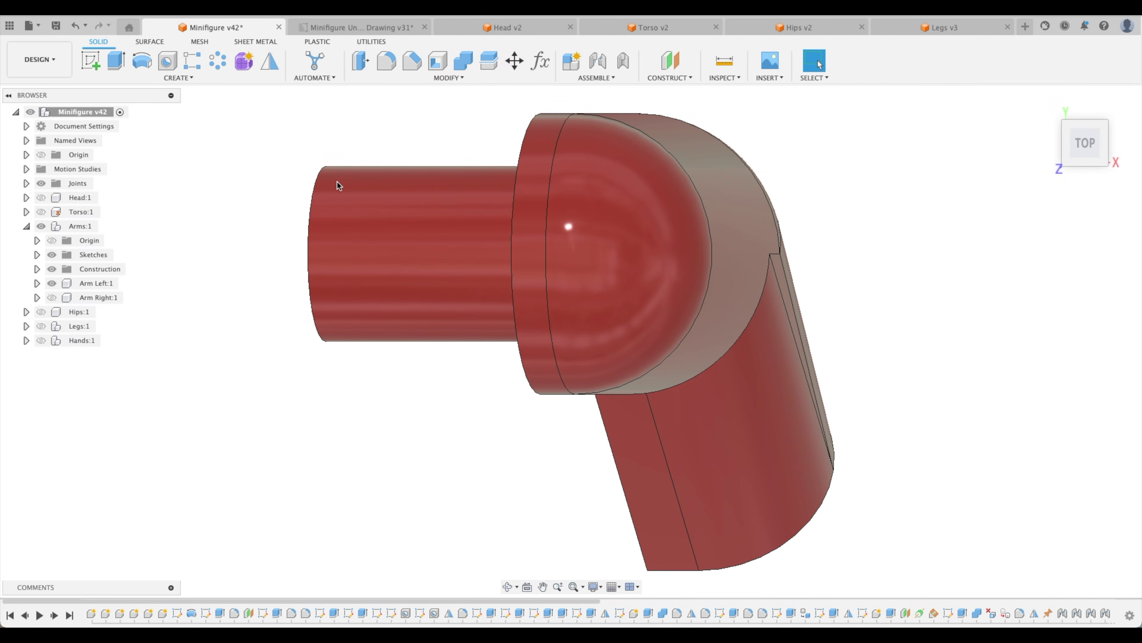
click(1045, 102)
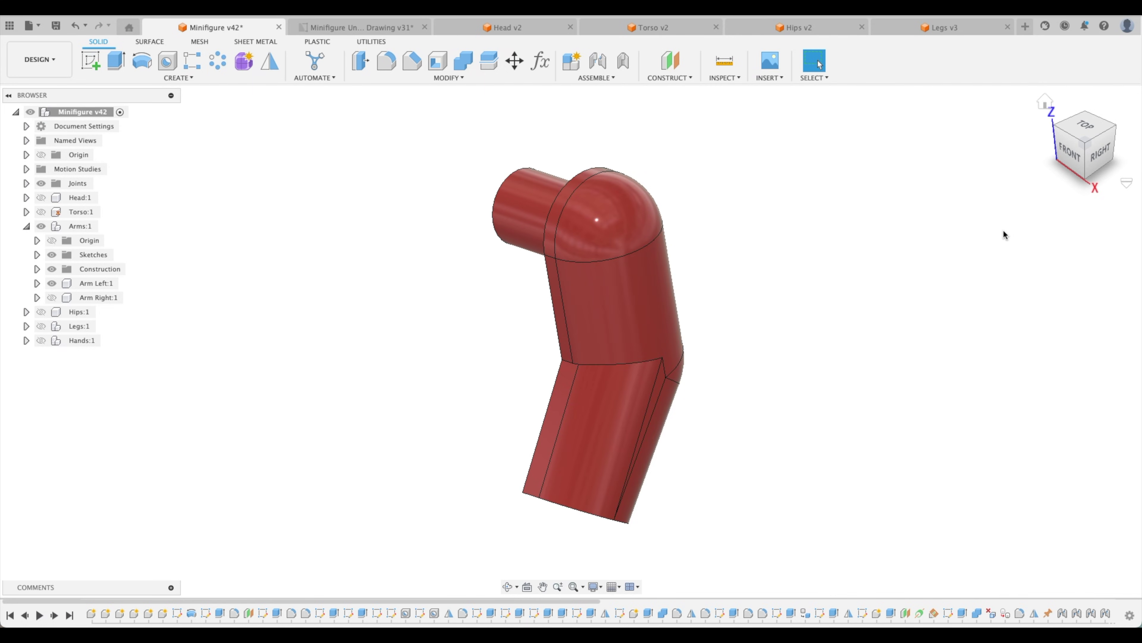
Open the Right Arm (Left Arm) sheet of the minifigure drawing and fit the whole sheet in view
click(359, 28)
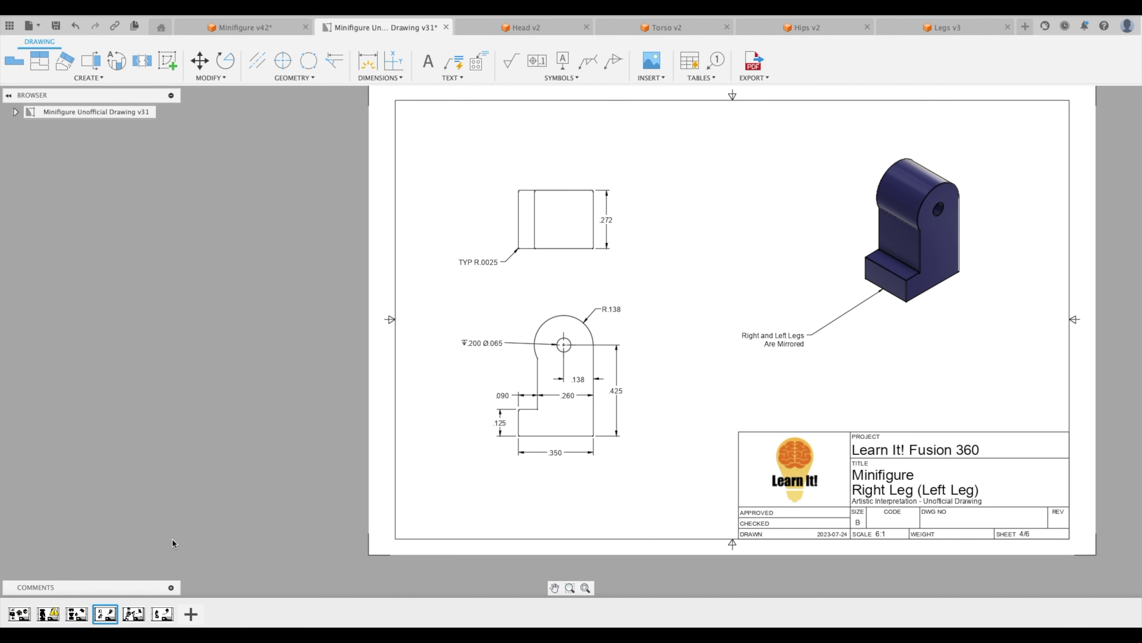
click(135, 614)
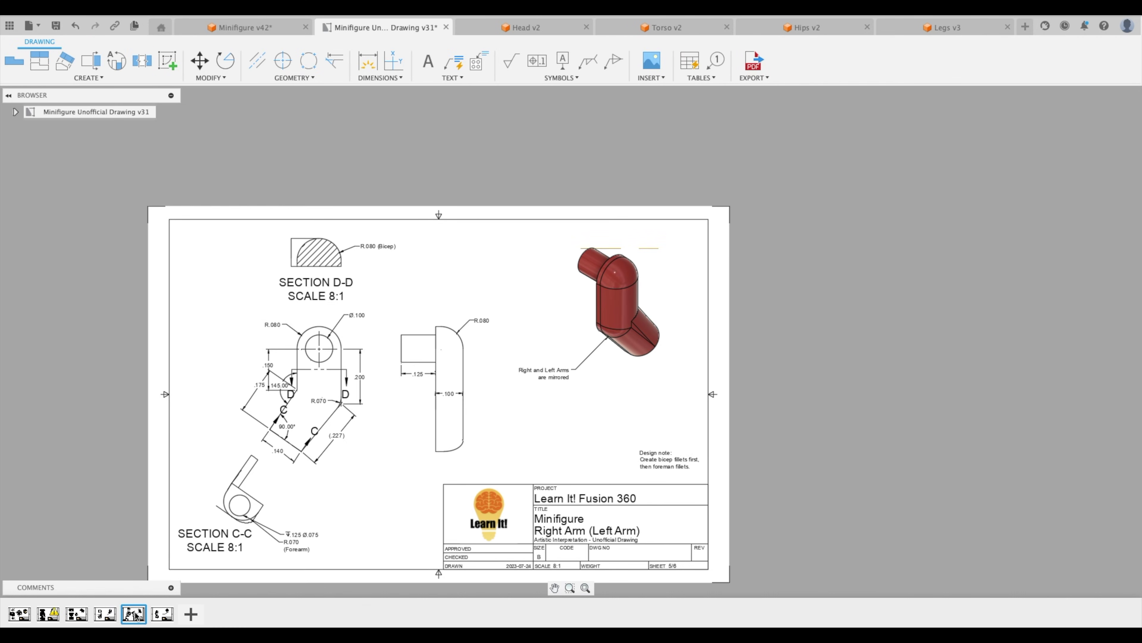
click(589, 586)
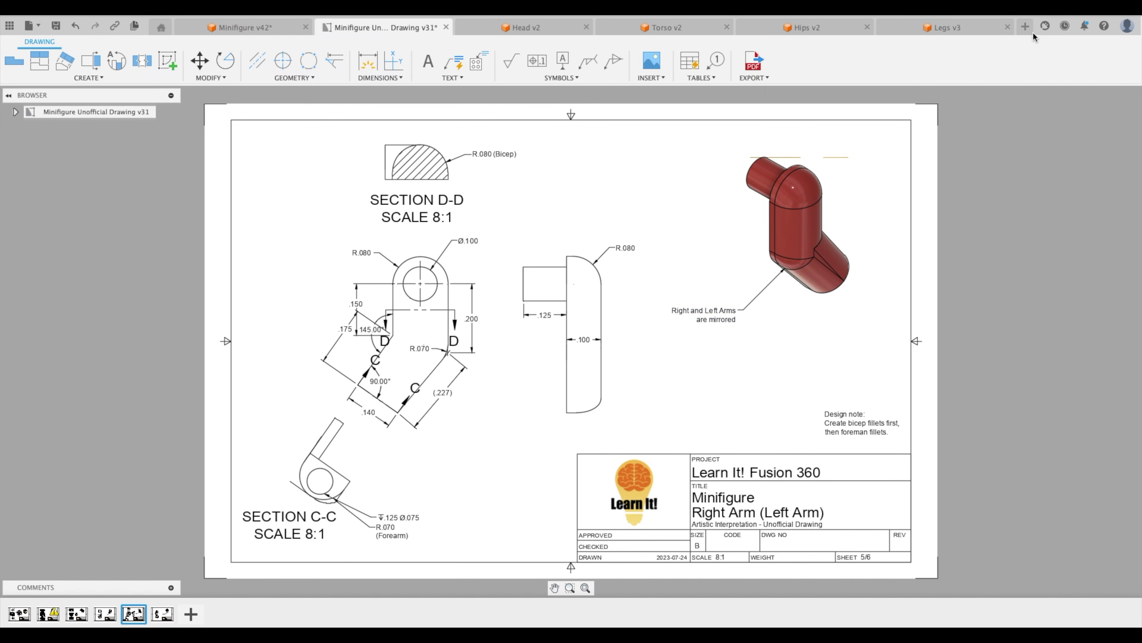
Create a new design and save it as Arms in the Lesson 10 - Minifigure folder
click(1026, 27)
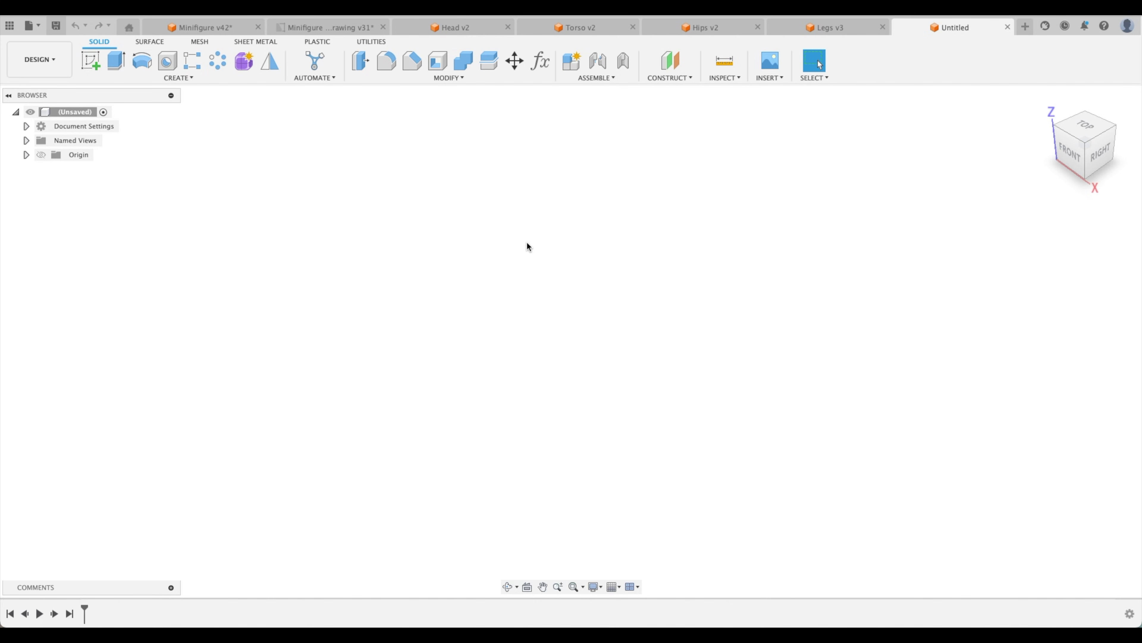
key(super+s)
text(Arms)
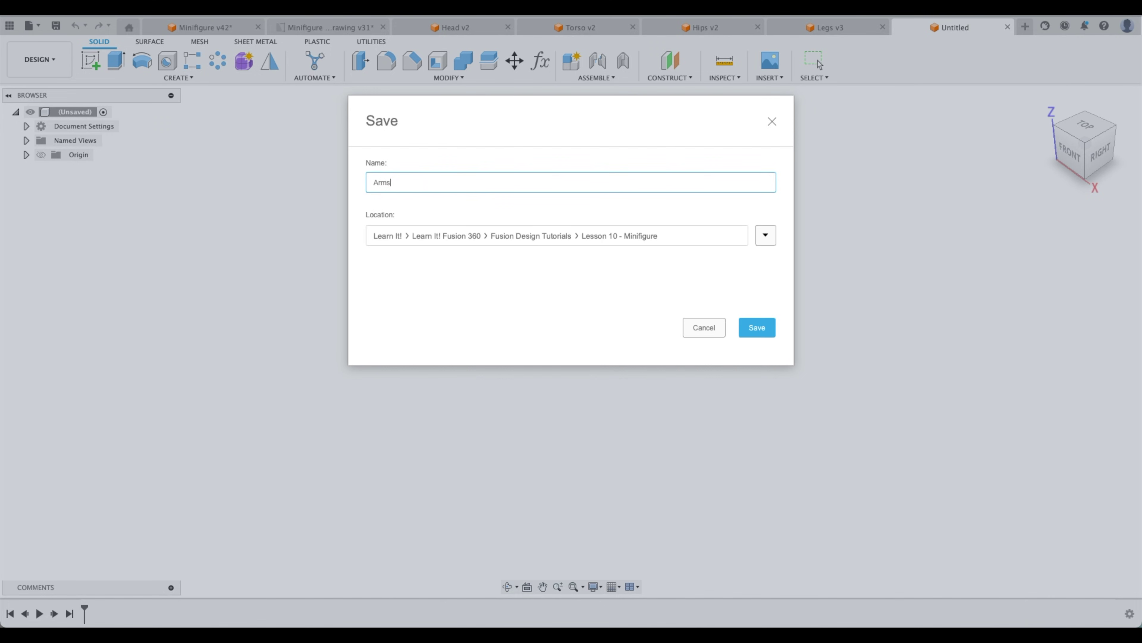
key(Return)
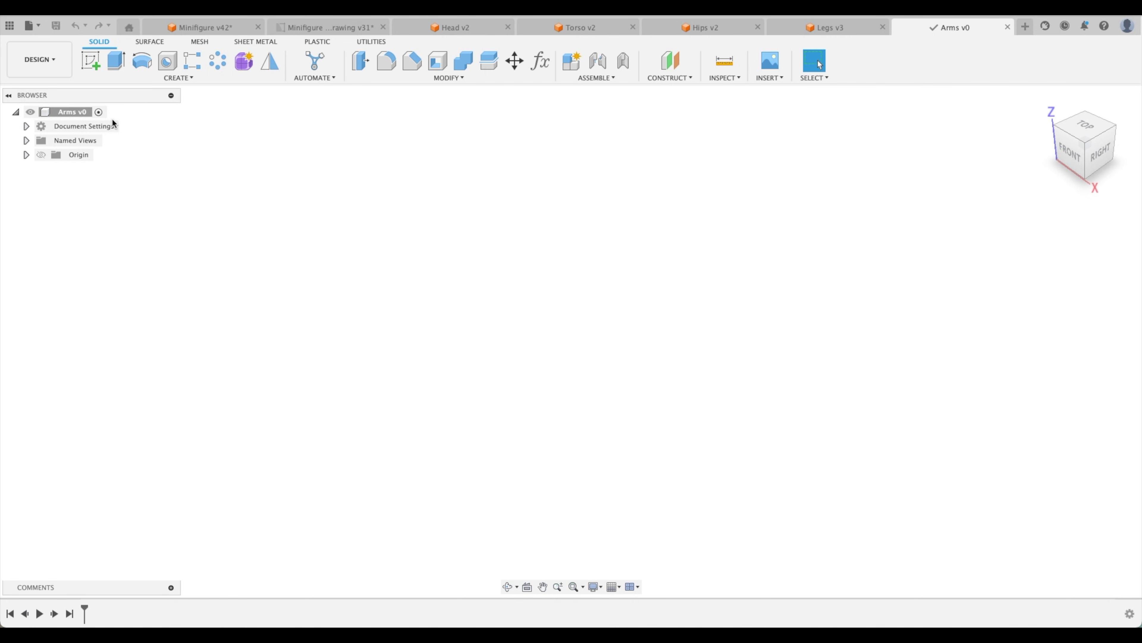
Create an internal component named Right Arm in the Arms design
right_click(78, 115)
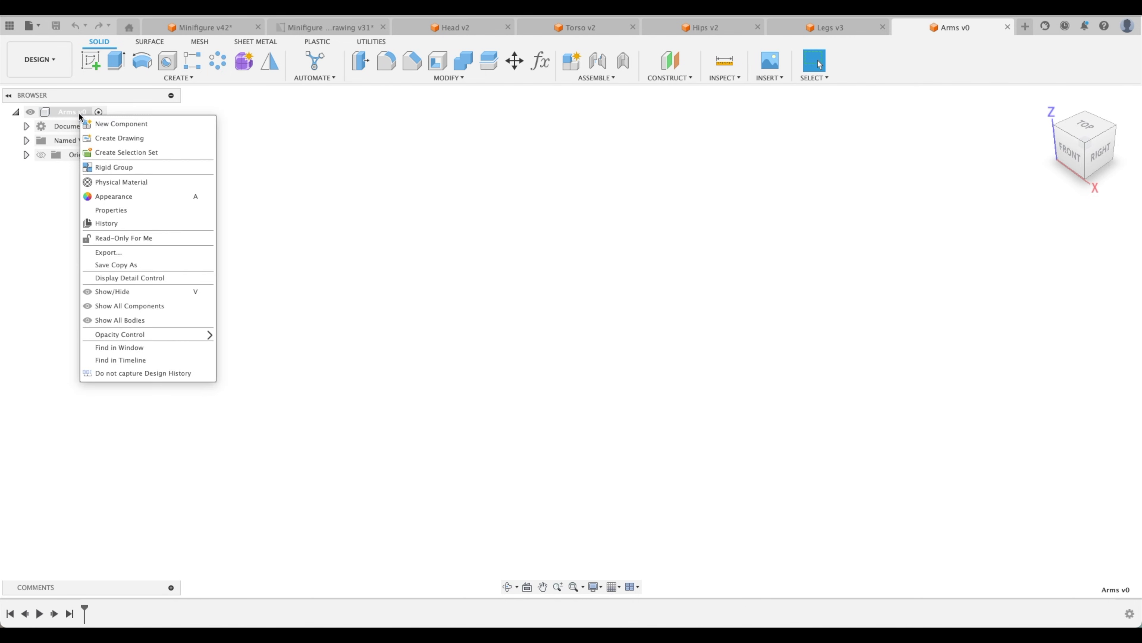
click(112, 121)
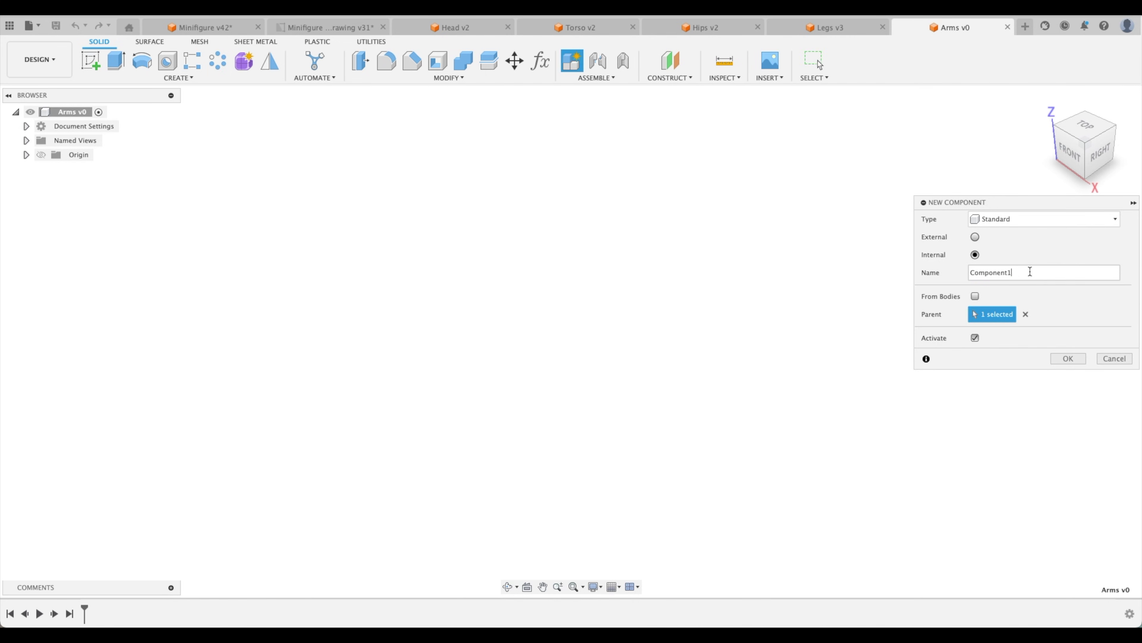
double_click(1029, 271)
text(Right Arm)
key(Return)
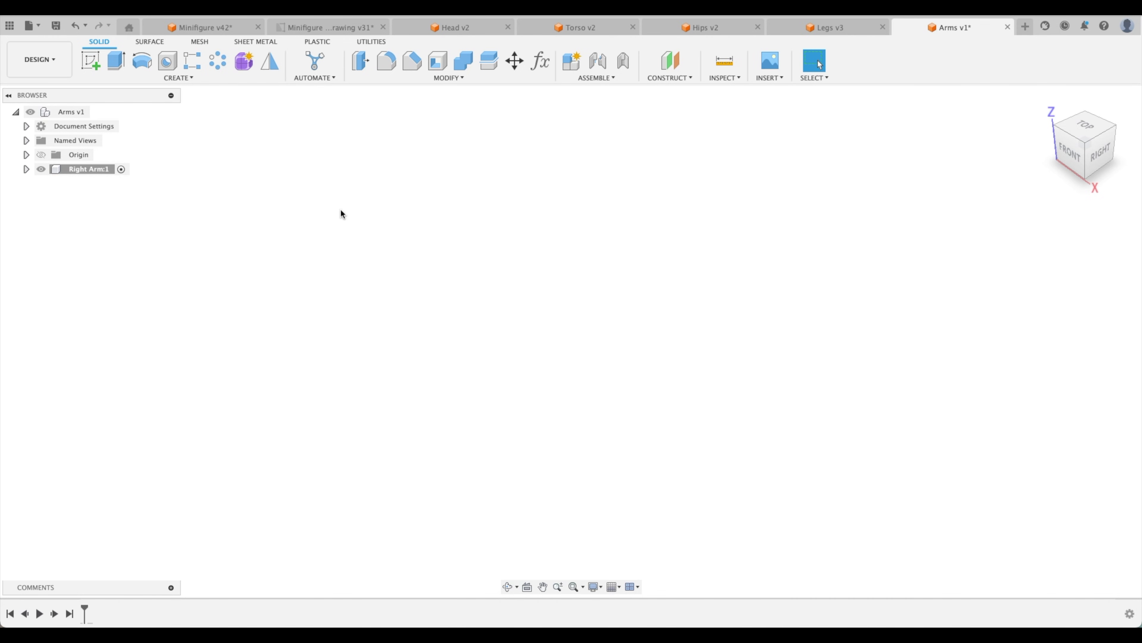
Check the arm's front-view dimensions in the minifigure drawing and start a sketch on the YZ plane of the Right Arm component
click(343, 28)
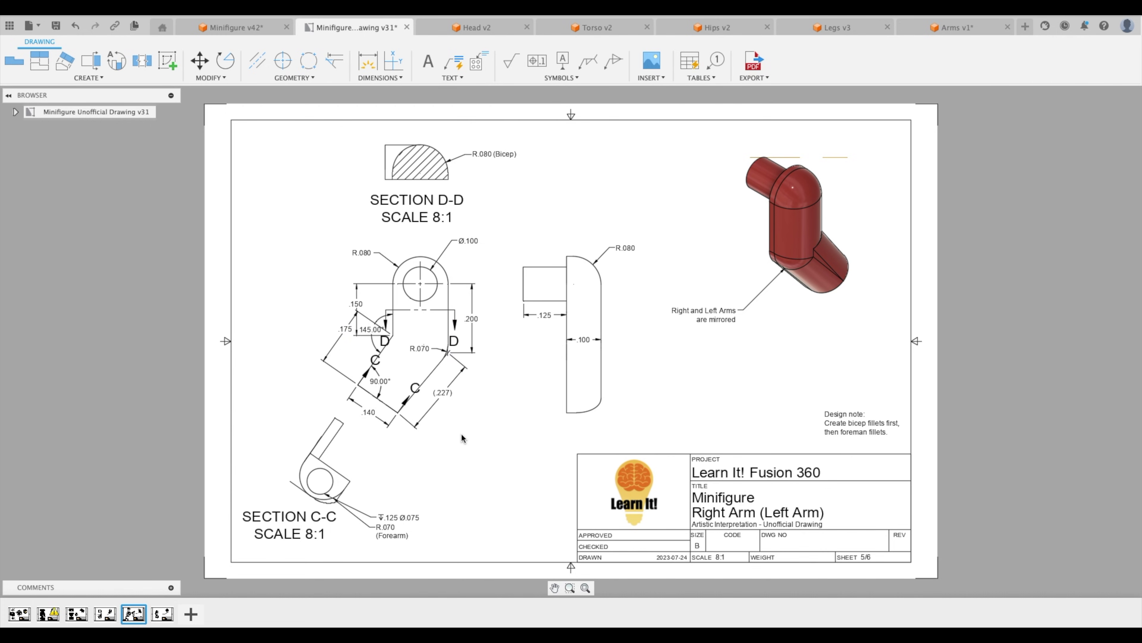
scroll(461, 438, up, 3)
middle_drag(461, 439, 667, 308)
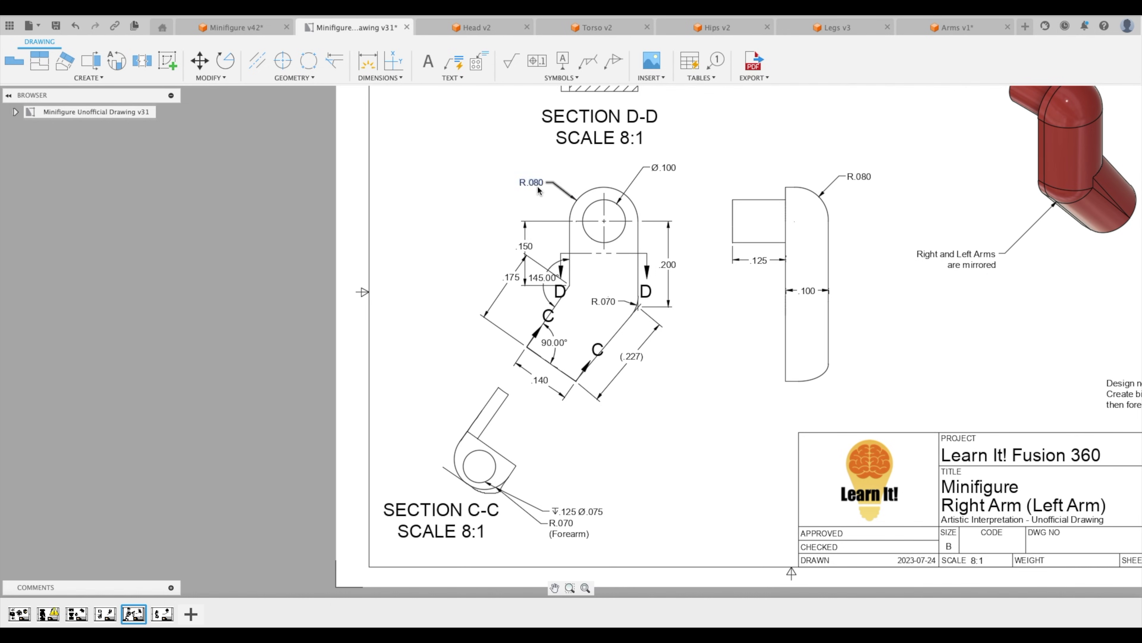
click(972, 28)
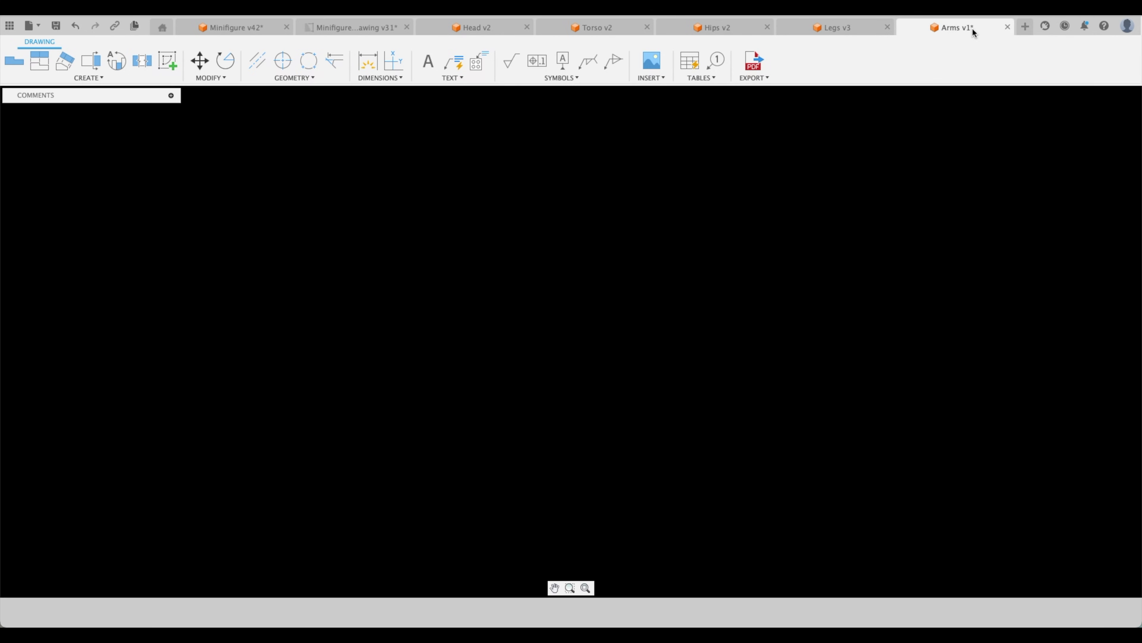
click(90, 61)
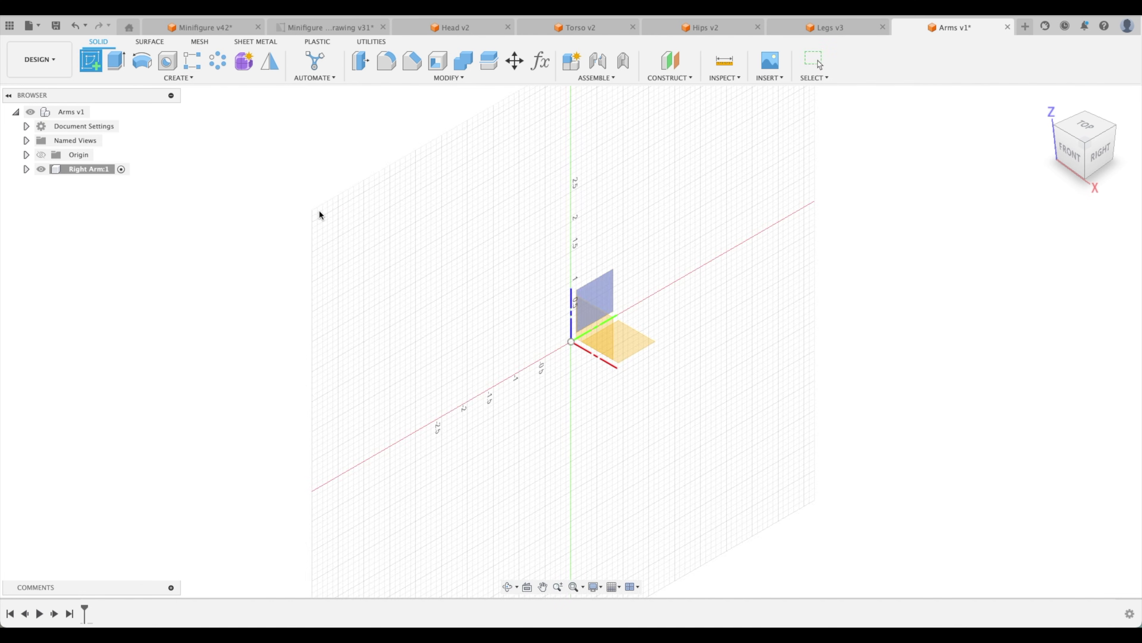
click(602, 290)
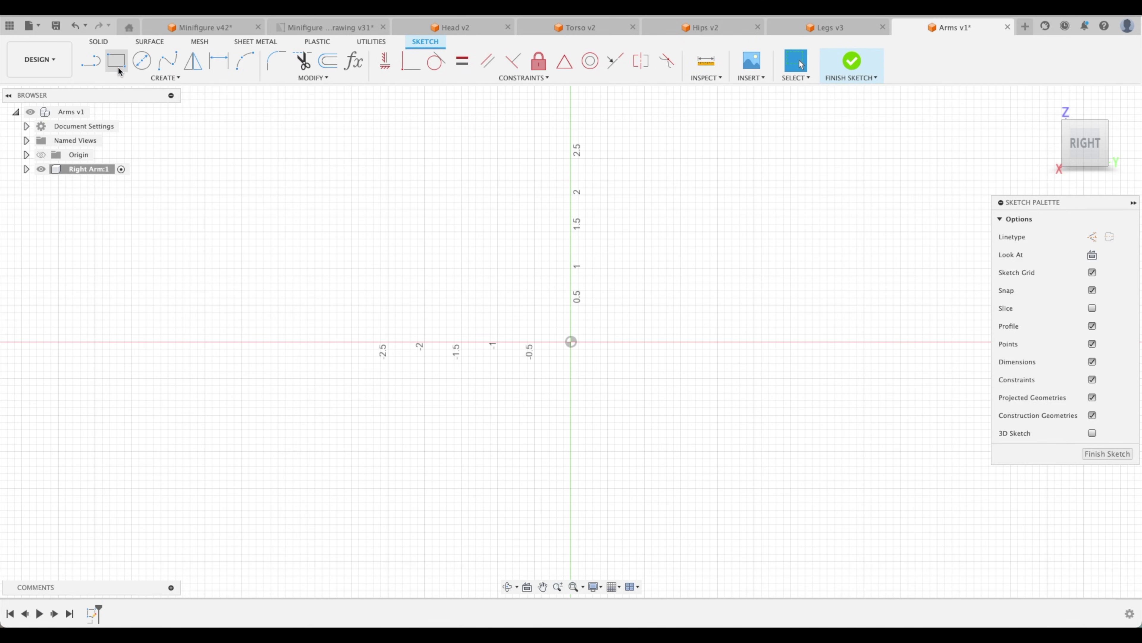
Sketch a center-diameter circle of 0.16 in centered on the origin
key(c)
click(571, 341)
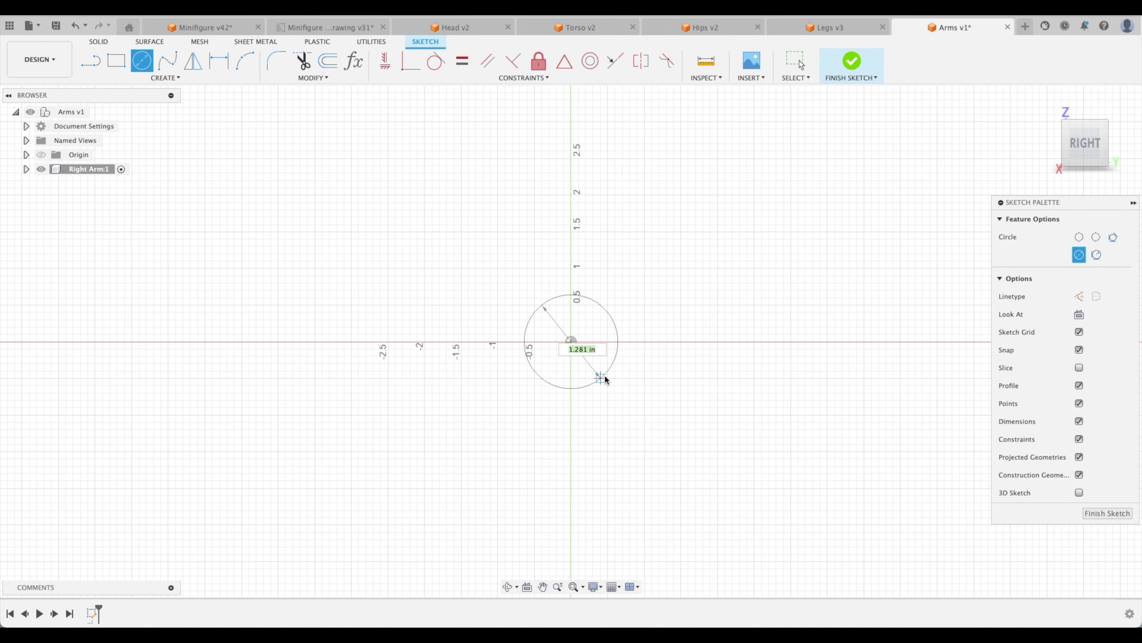
text(.08)
key(Tab)
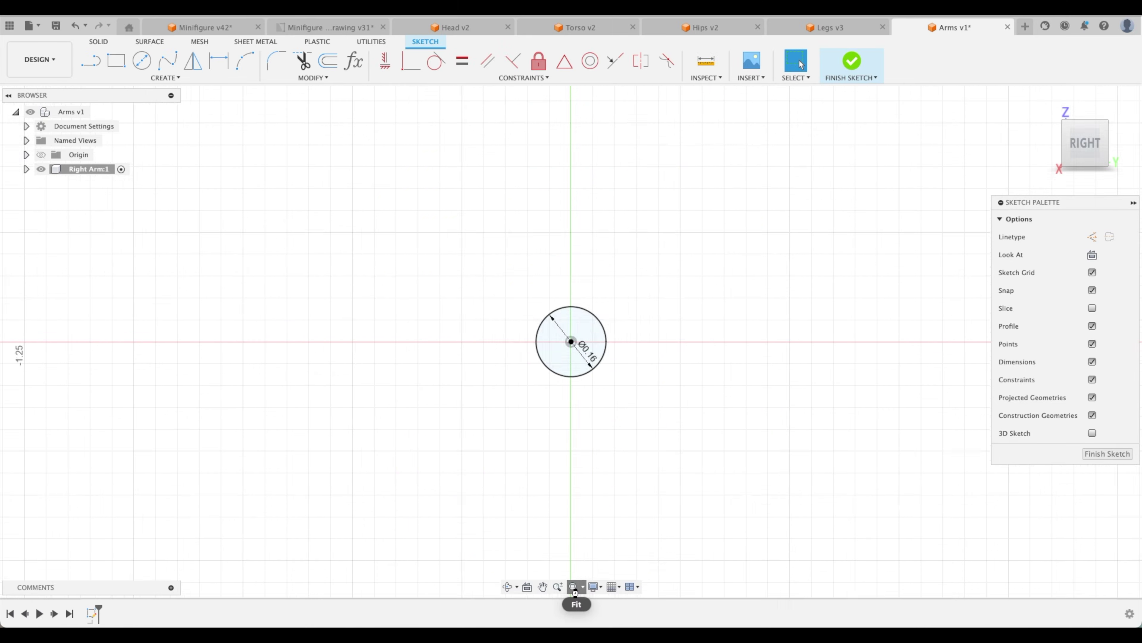
scroll(587, 345, up, 10)
scroll(816, 382, down, 4)
middle_drag(812, 254, 780, 242)
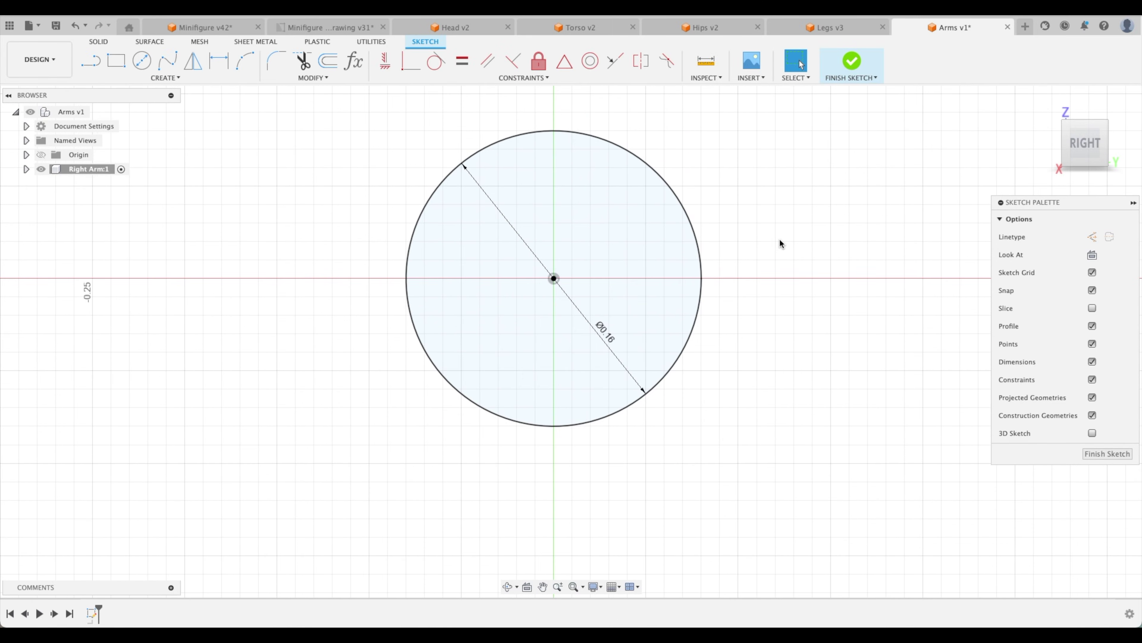
scroll(781, 243, down, 2)
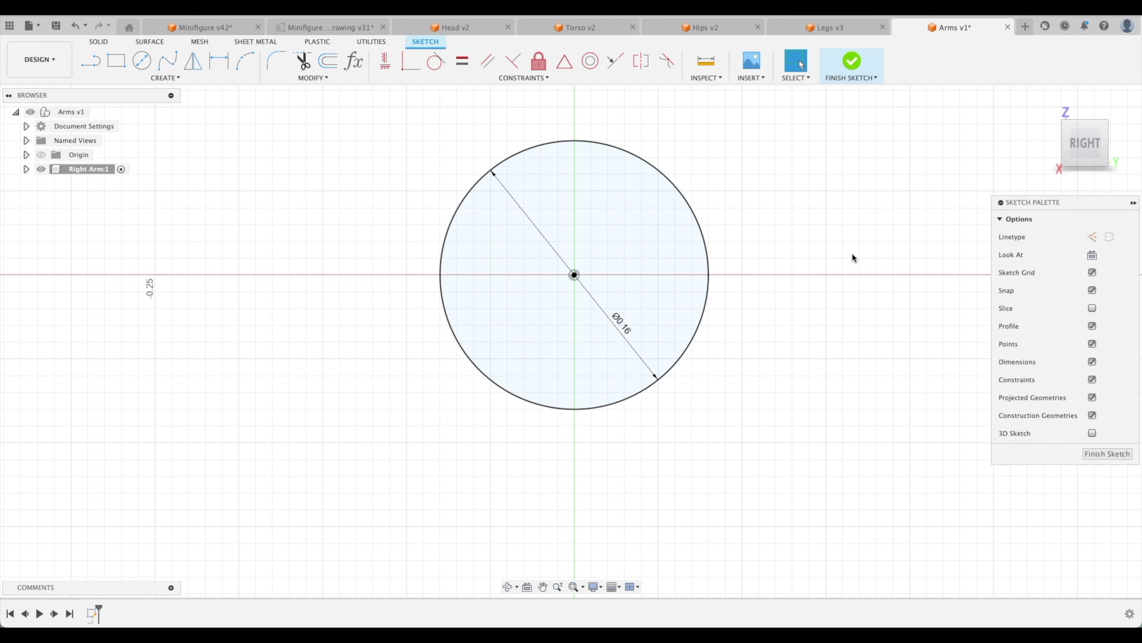
Consult the arm drawing and sketch a vertical line 0.15 in long downward from the circle's lower left edge
click(336, 26)
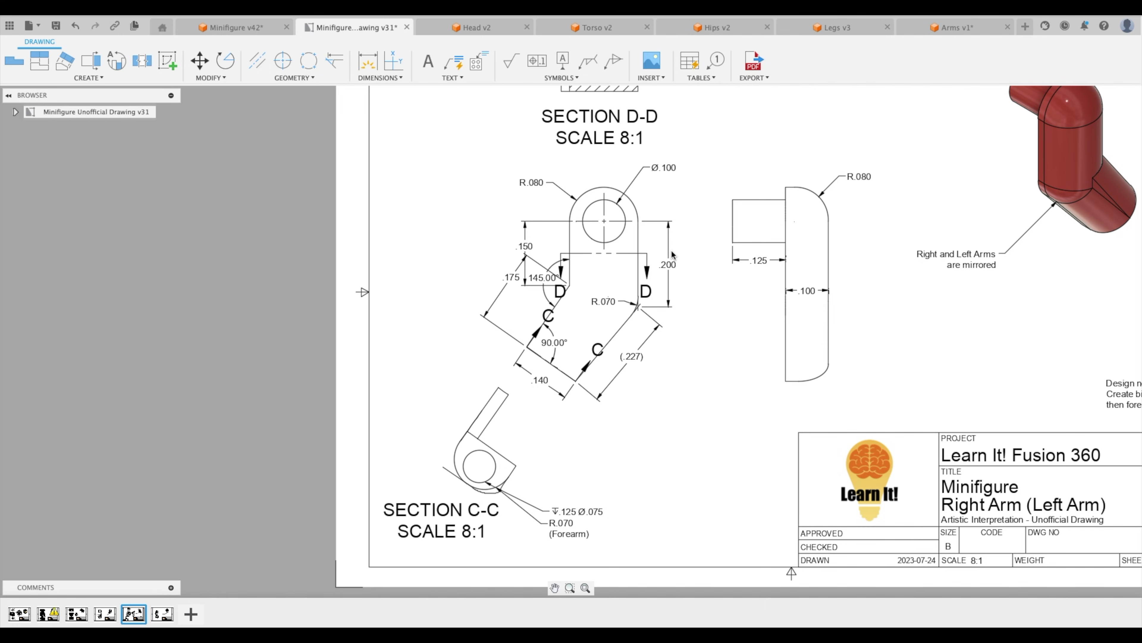
click(957, 28)
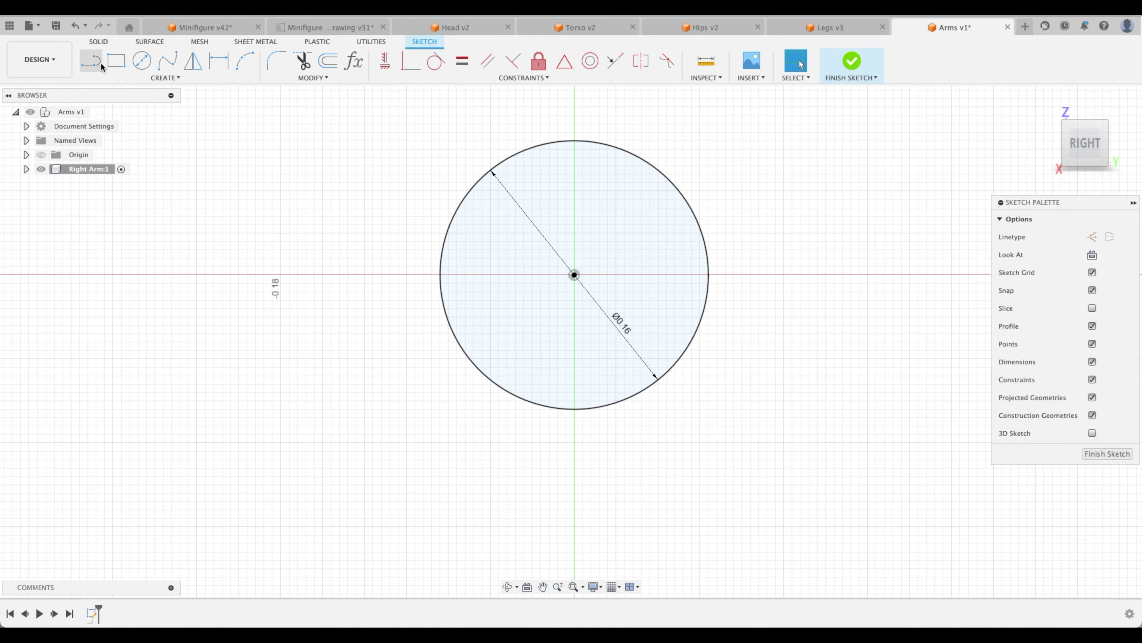
click(92, 60)
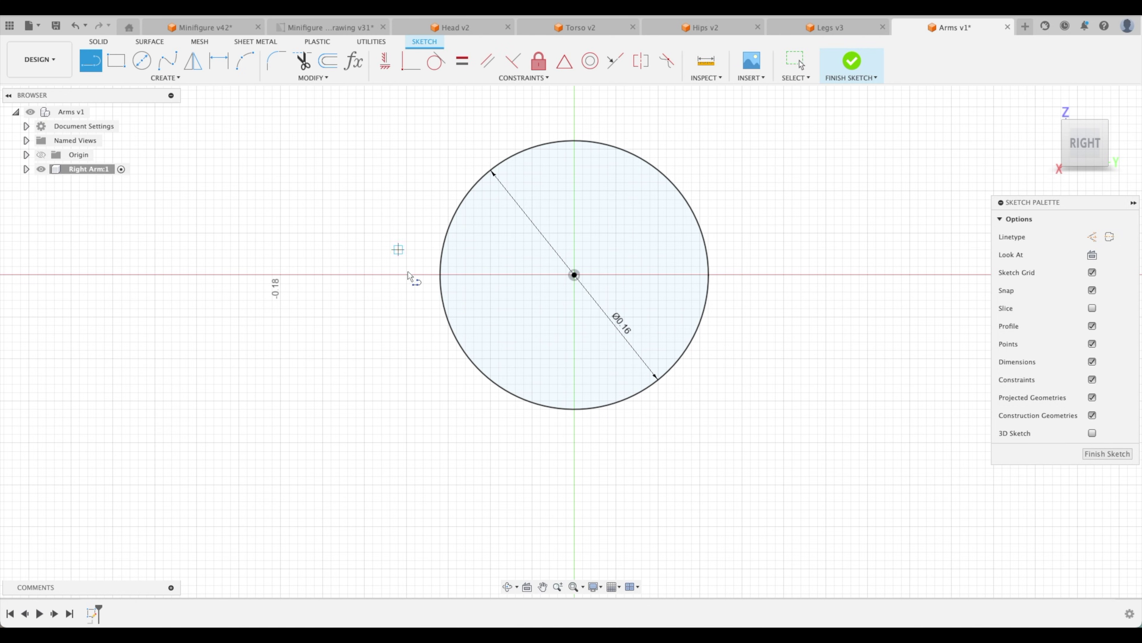
click(443, 305)
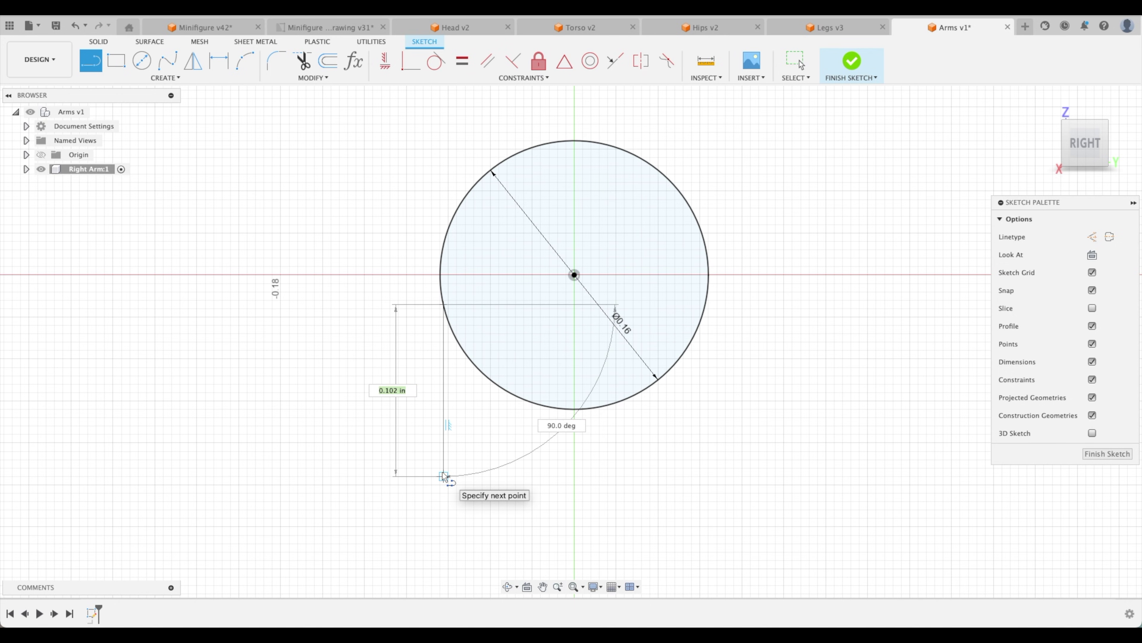
text(.15)
key(Return)
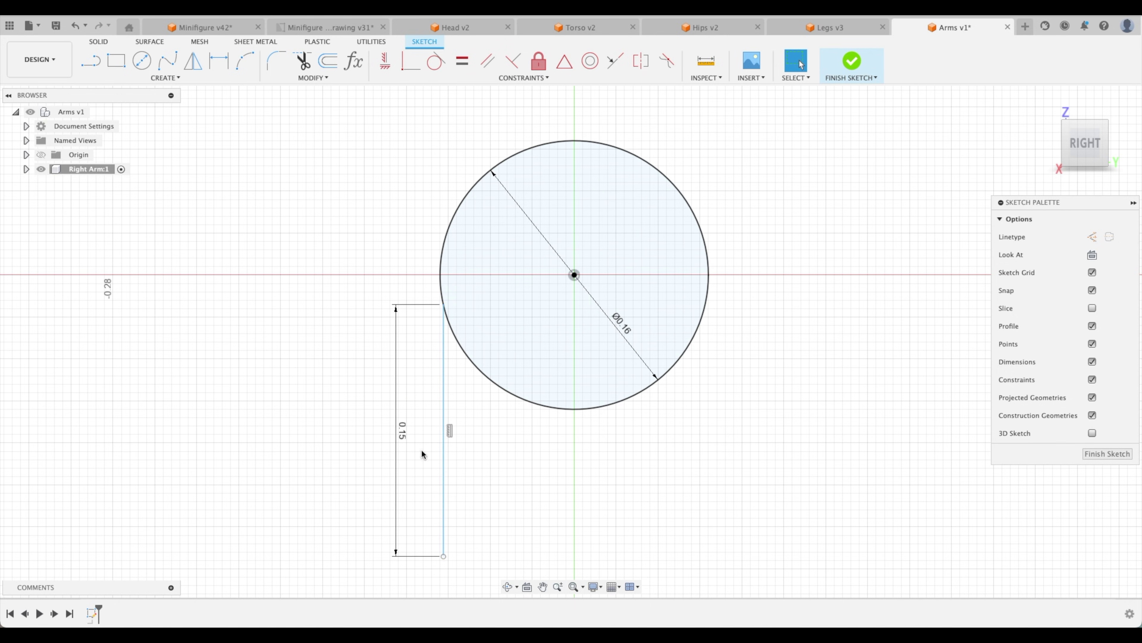
Sketch a vertical line 0.20 in long downward from the circle's lower right edge
scroll(534, 376, down, 3)
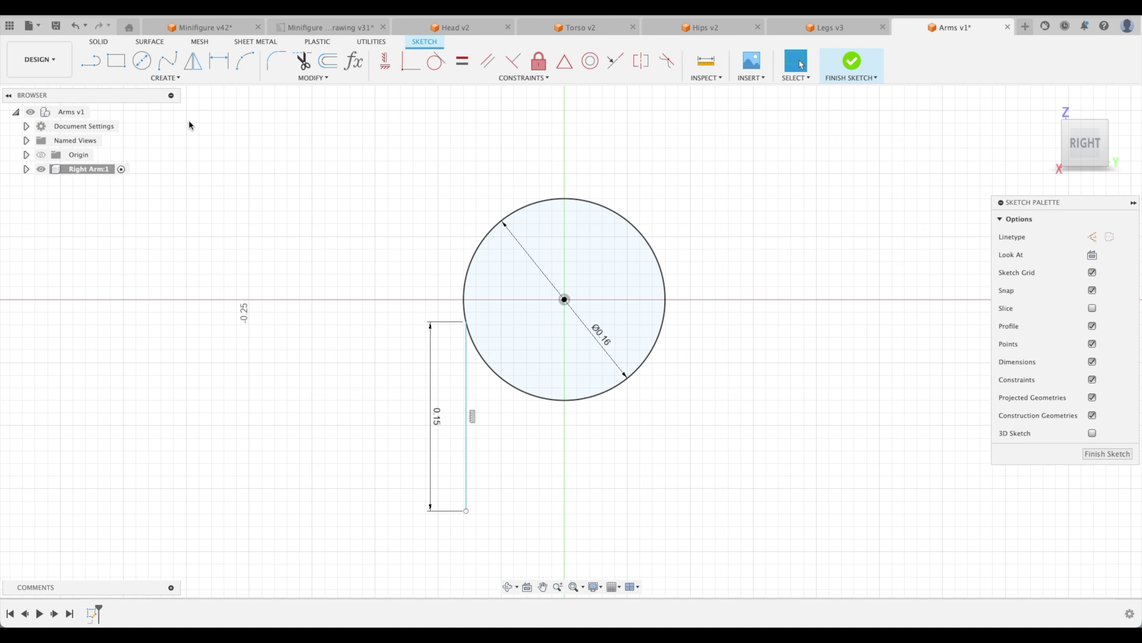
click(659, 336)
key(BackSpace)
text(.2)
key(Return)
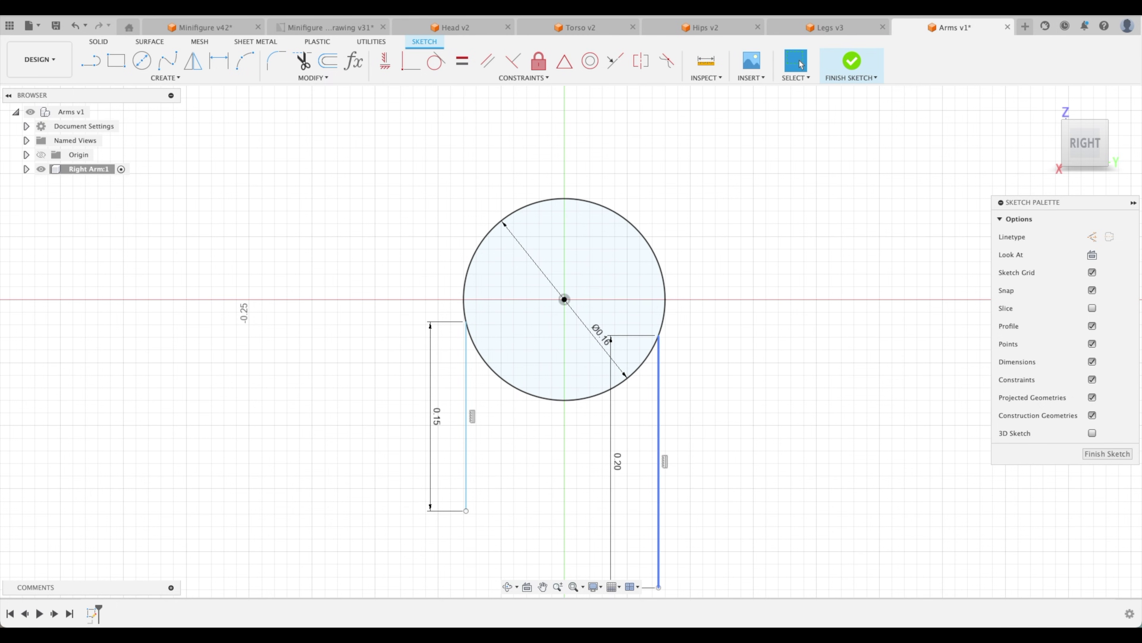
key(Escape)
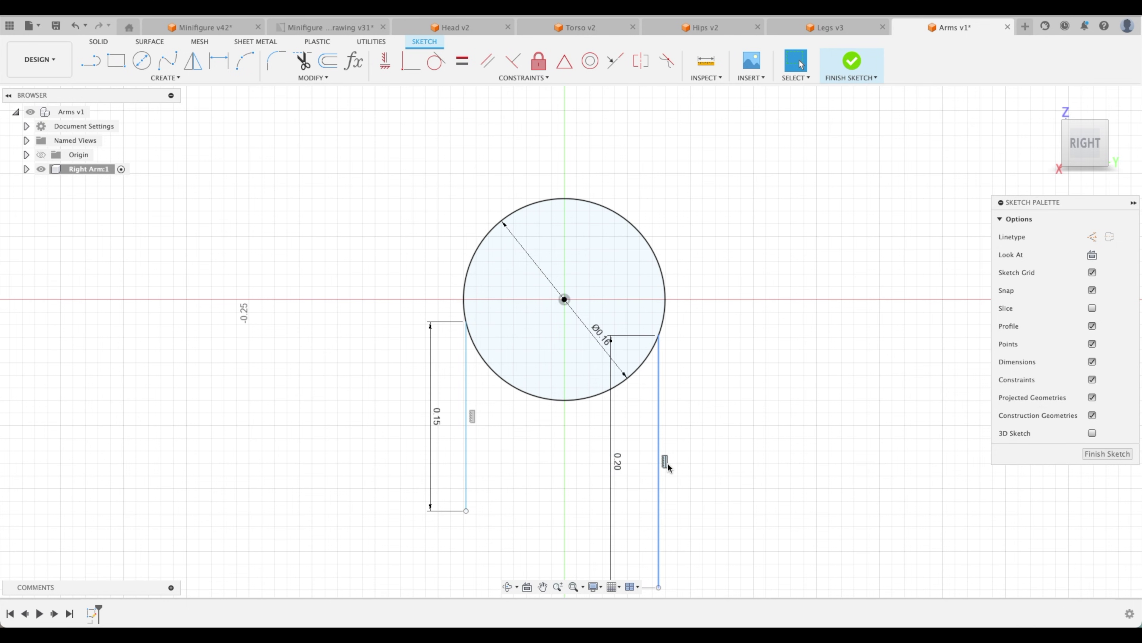
Delete the right line's vertical constraint to tilt it outward, and make it vertical again with the Horizontal/Vertical constraint
click(665, 461)
key(Delete)
scroll(667, 467, down, 3)
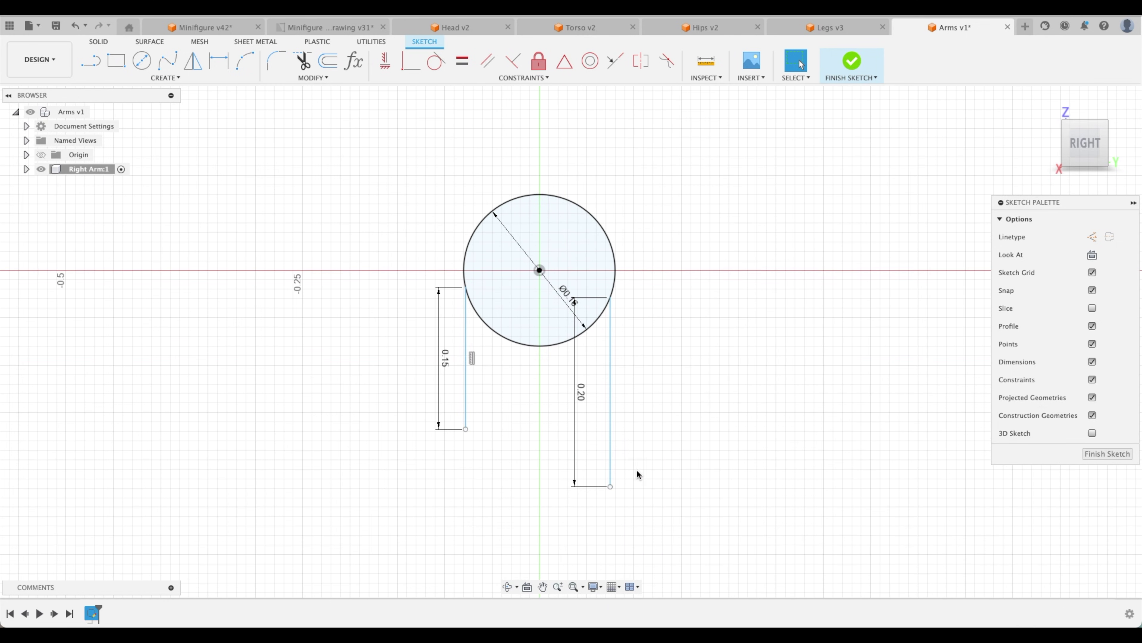
mouse_move(612, 487)
mouse_down()
mouse_move(673, 459)
mouse_move(629, 489)
mouse_up()
click(385, 60)
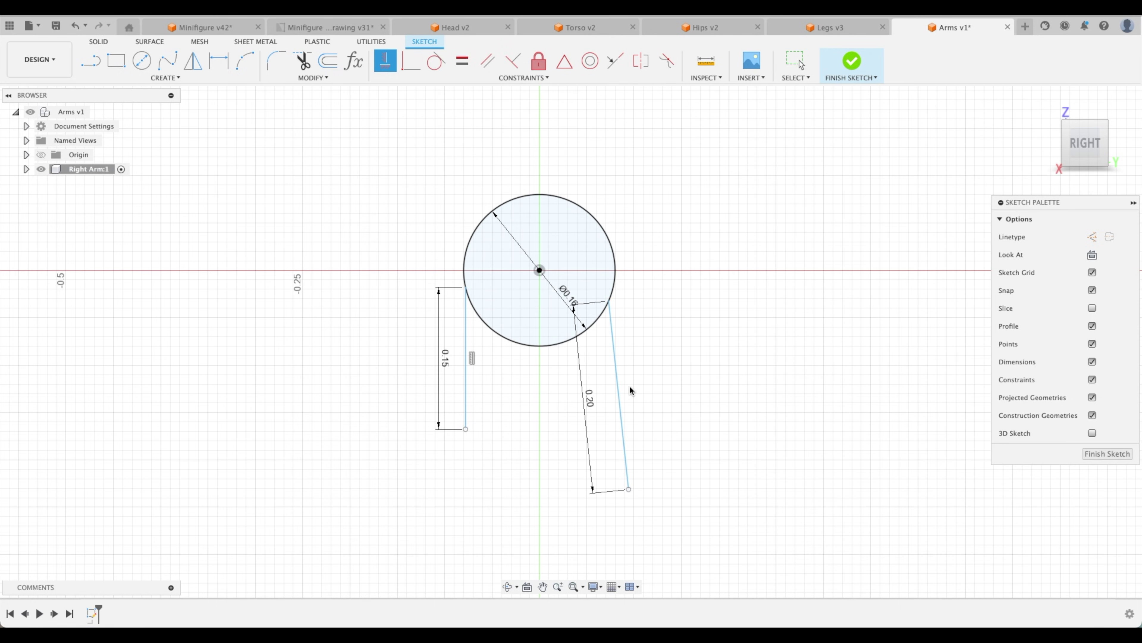
click(618, 395)
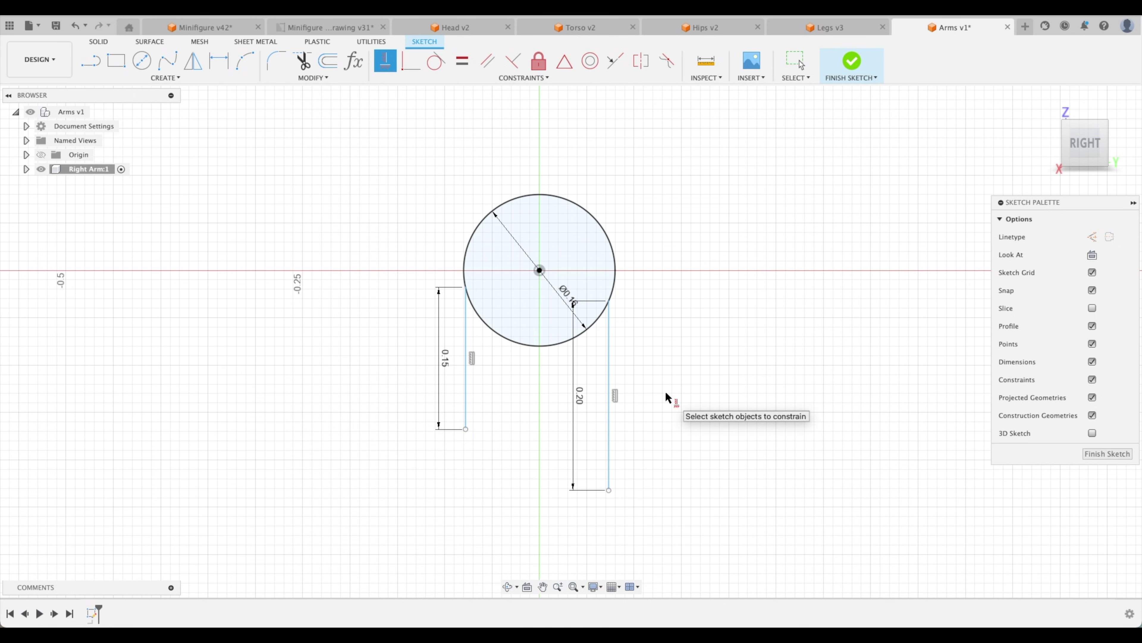
Make both vertical lines tangent to the circle and move the circle's diameter dimension to its upper right
key(Escape)
click(436, 61)
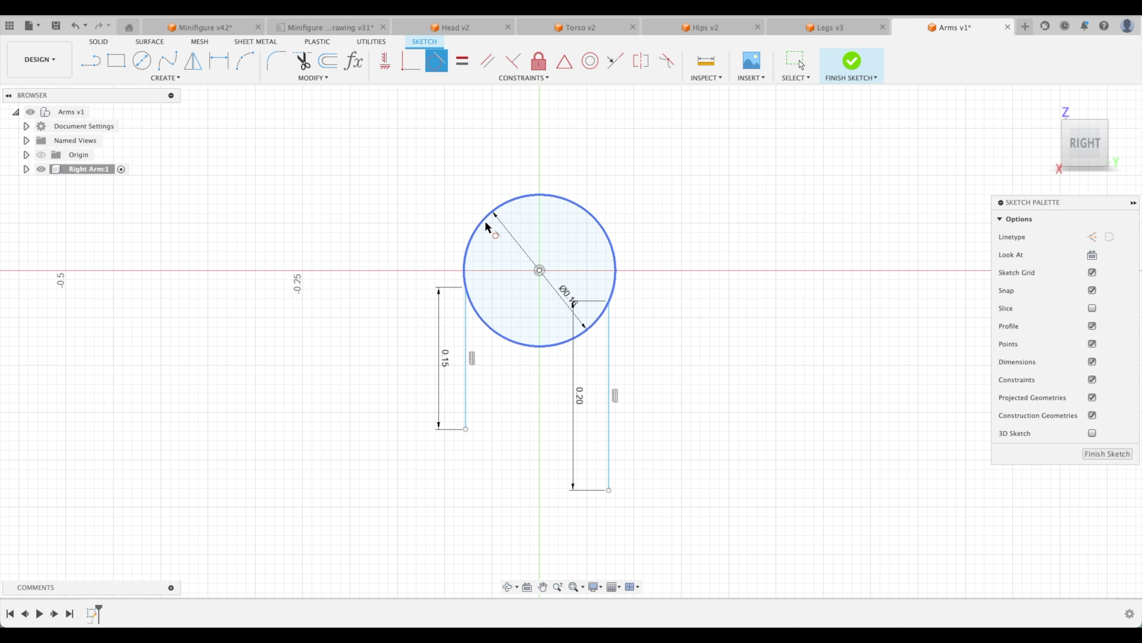
click(466, 319)
click(464, 262)
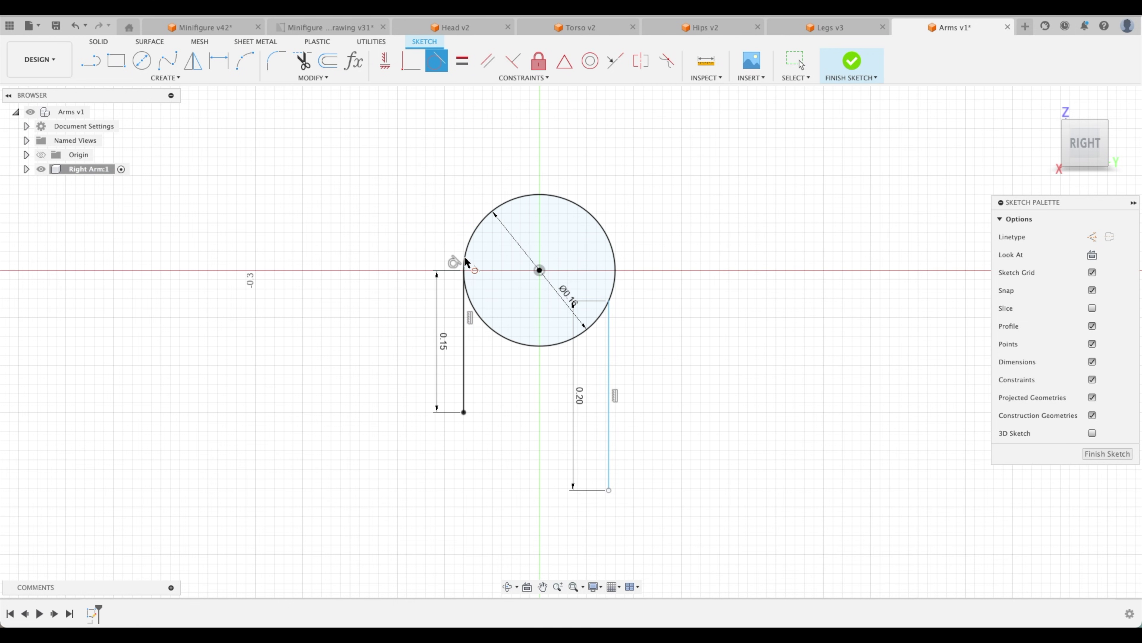
click(609, 360)
click(611, 273)
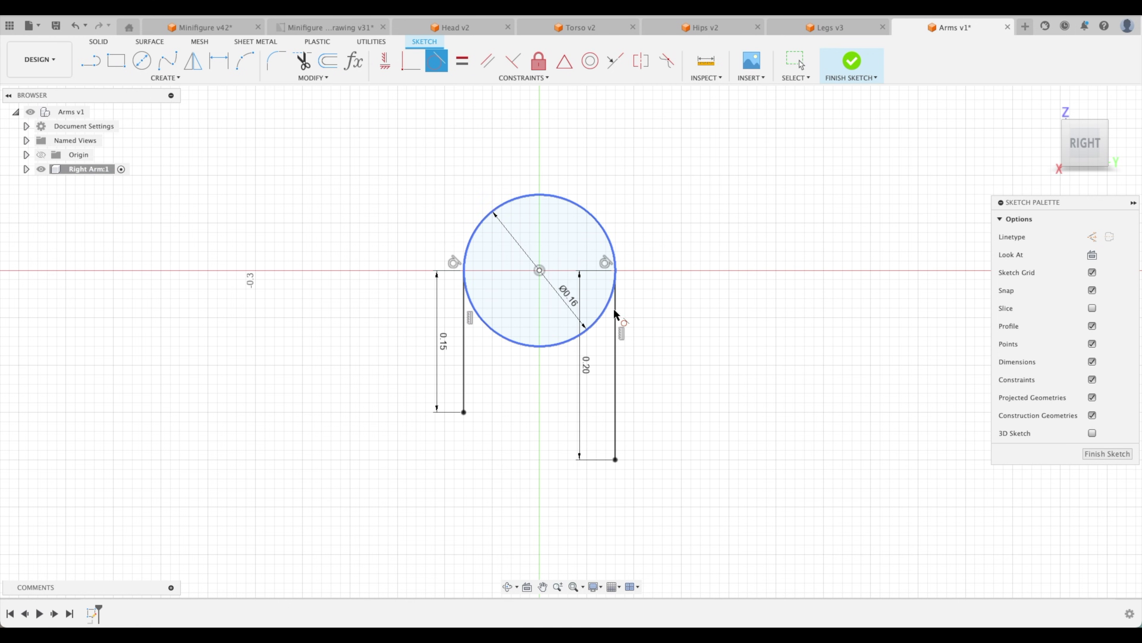
key(Escape)
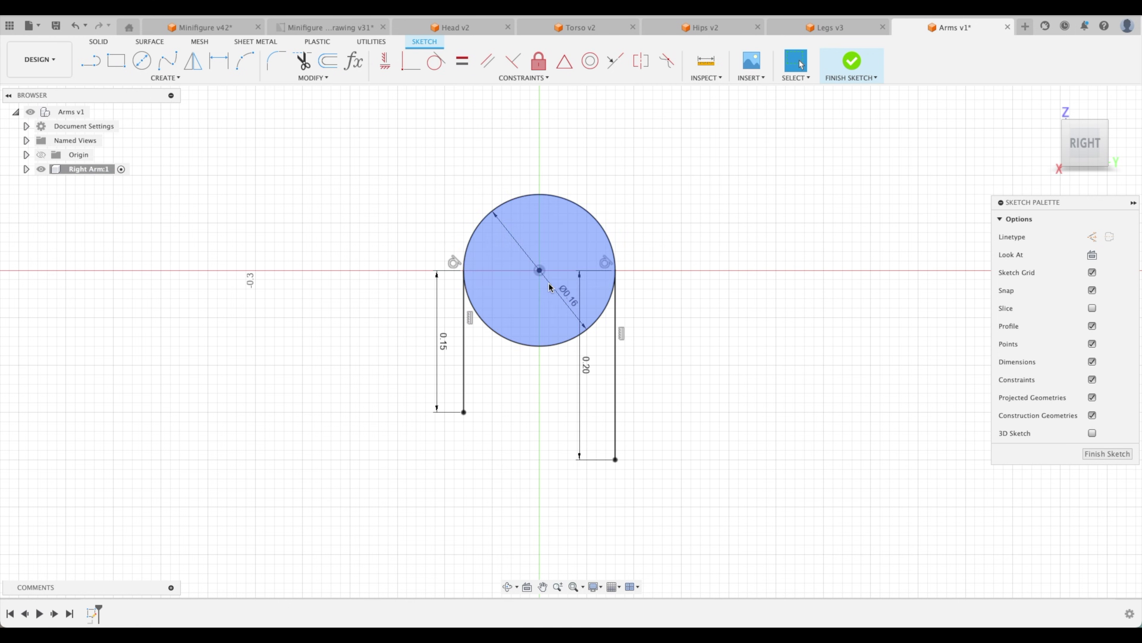
drag(592, 319, 596, 245)
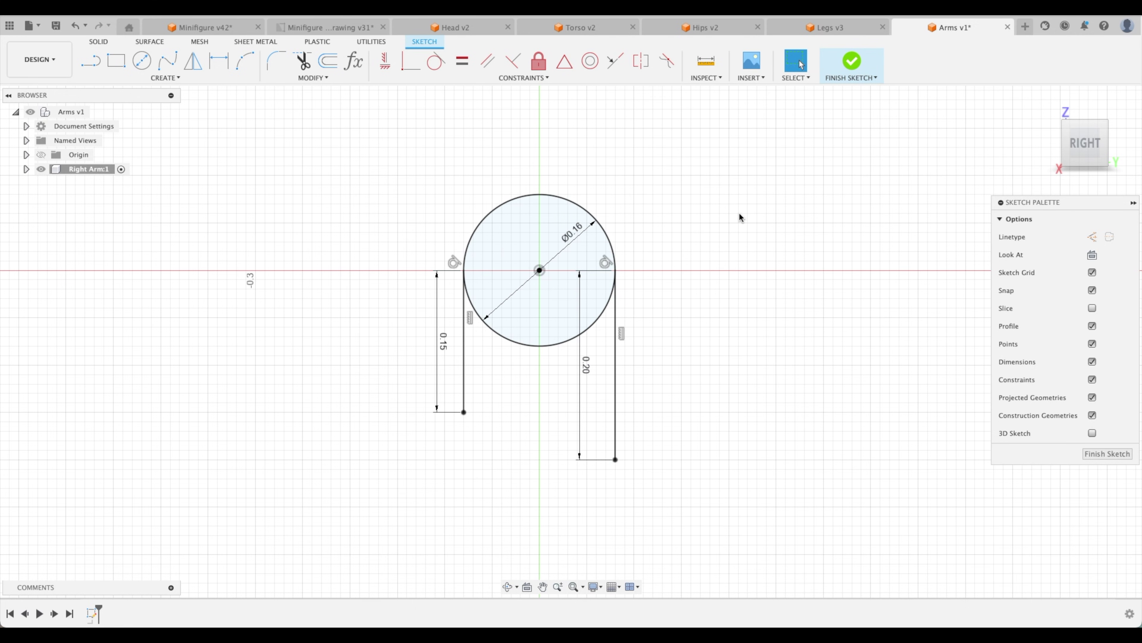
Consult the arm drawing and sketch a line 0.175 in long slanting down and left from the left vertical line's lower end
click(345, 27)
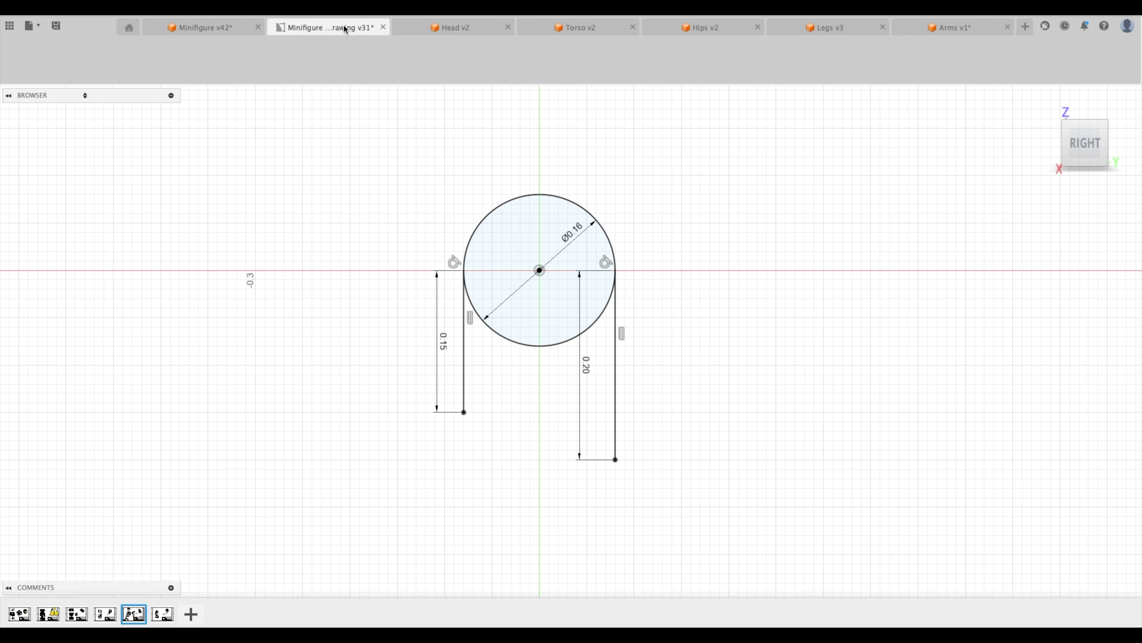
scroll(594, 292, up, 5)
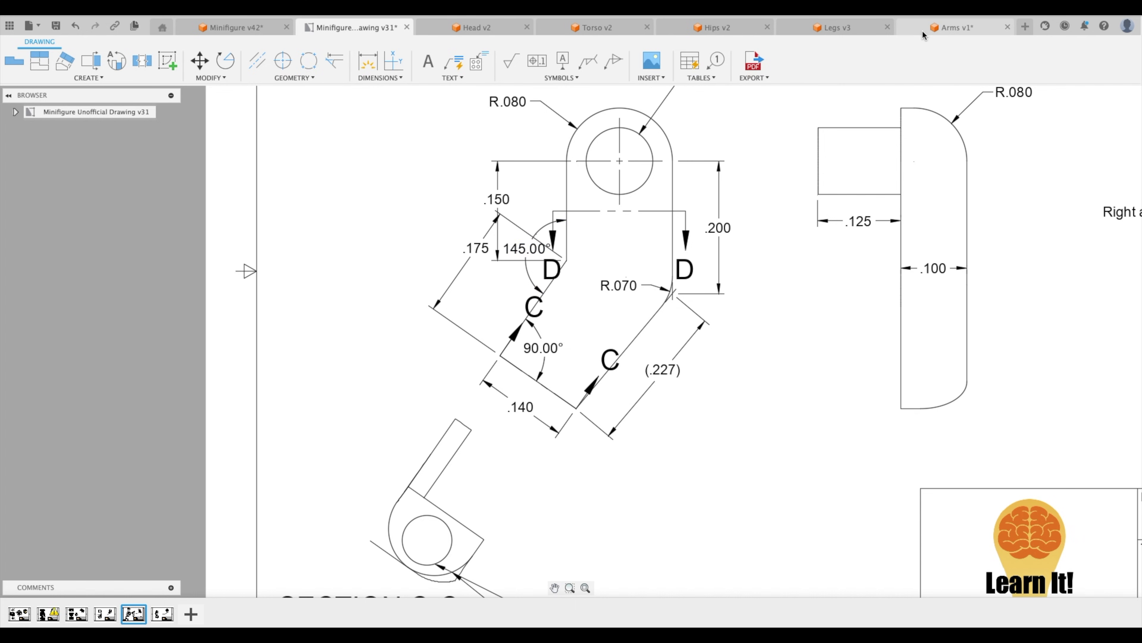
click(952, 32)
click(90, 60)
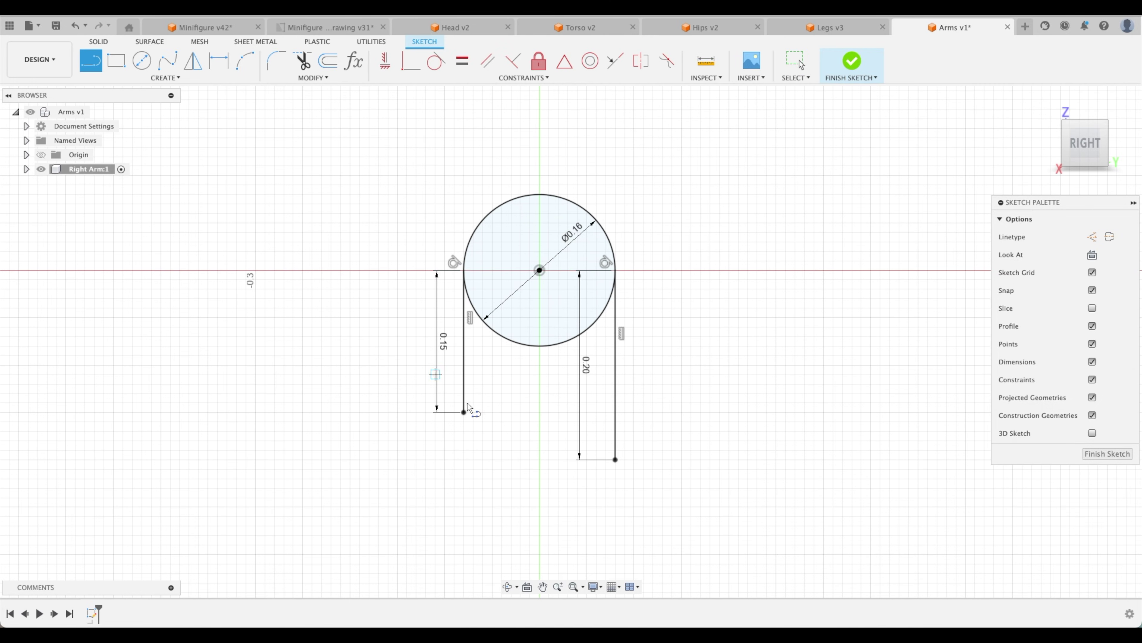
drag(464, 412, 387, 528)
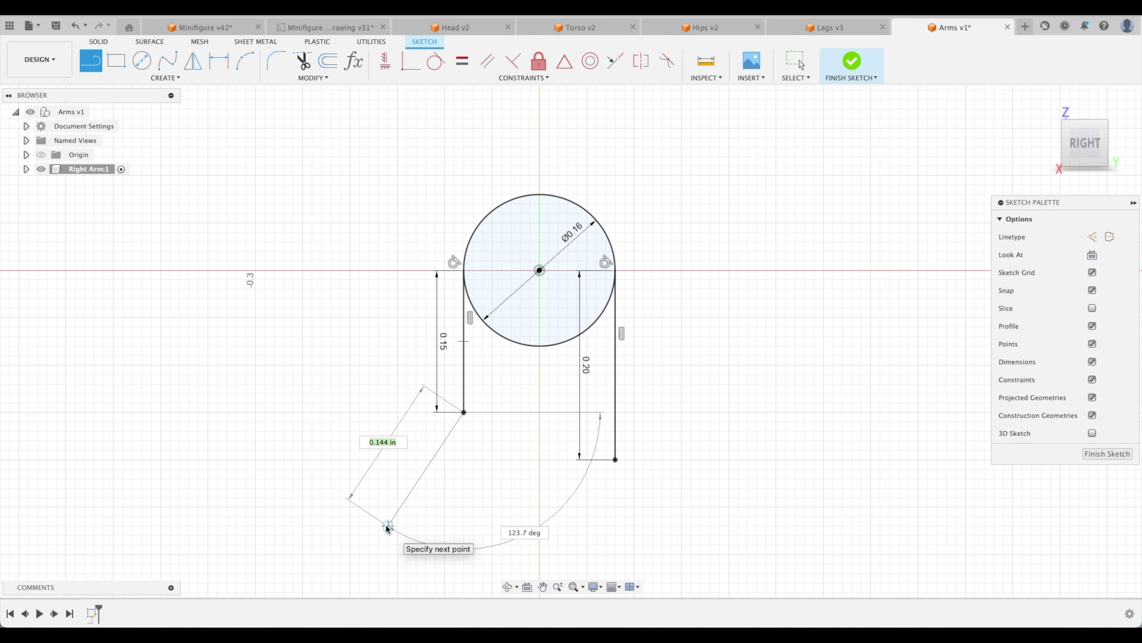
key(Tab)
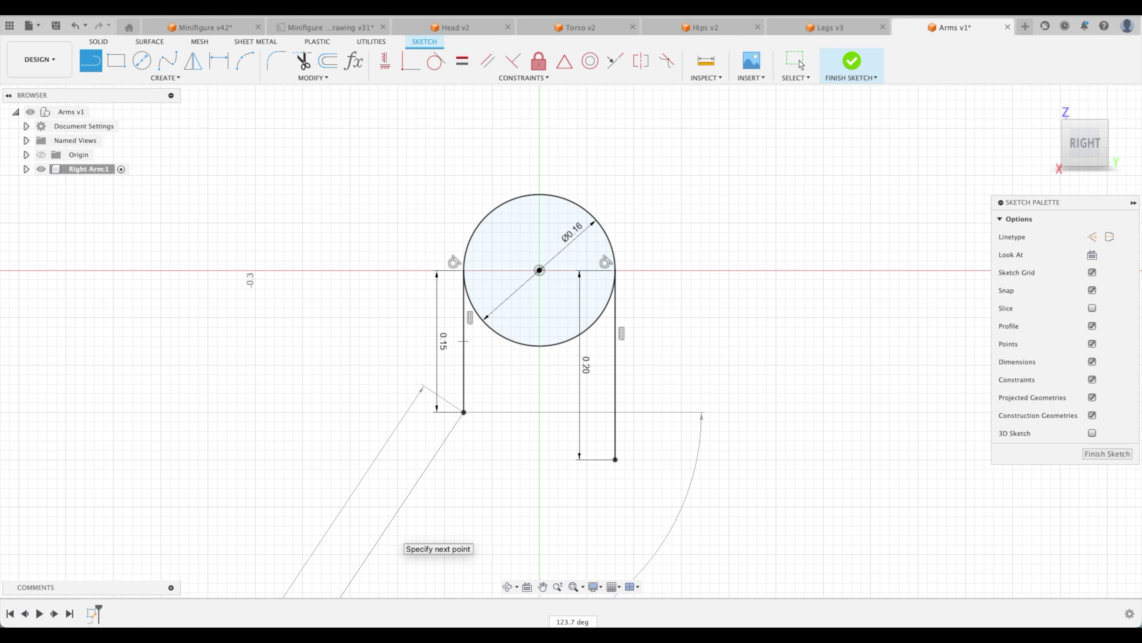
key(Return)
key(Escape)
Dimension the angle between the left vertical line and the slanted line as 145 degrees
scroll(338, 376, down, 2)
scroll(317, 447, up, 1)
middle_drag(316, 447, 370, 388)
key(d)
click(481, 387)
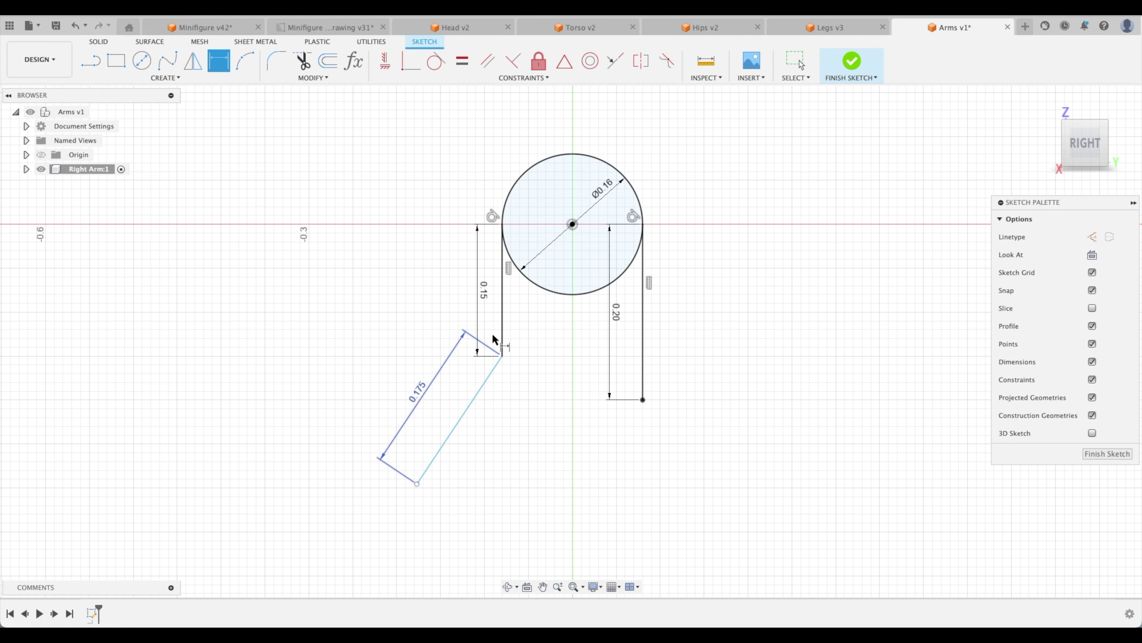
click(547, 420)
click(486, 381)
click(502, 333)
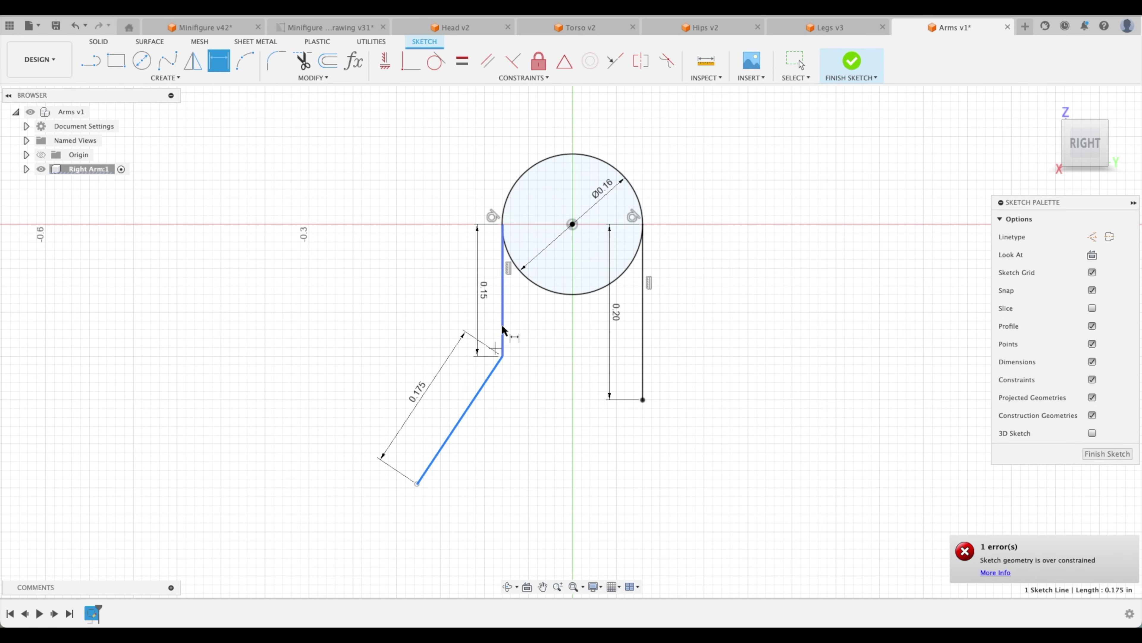
click(480, 323)
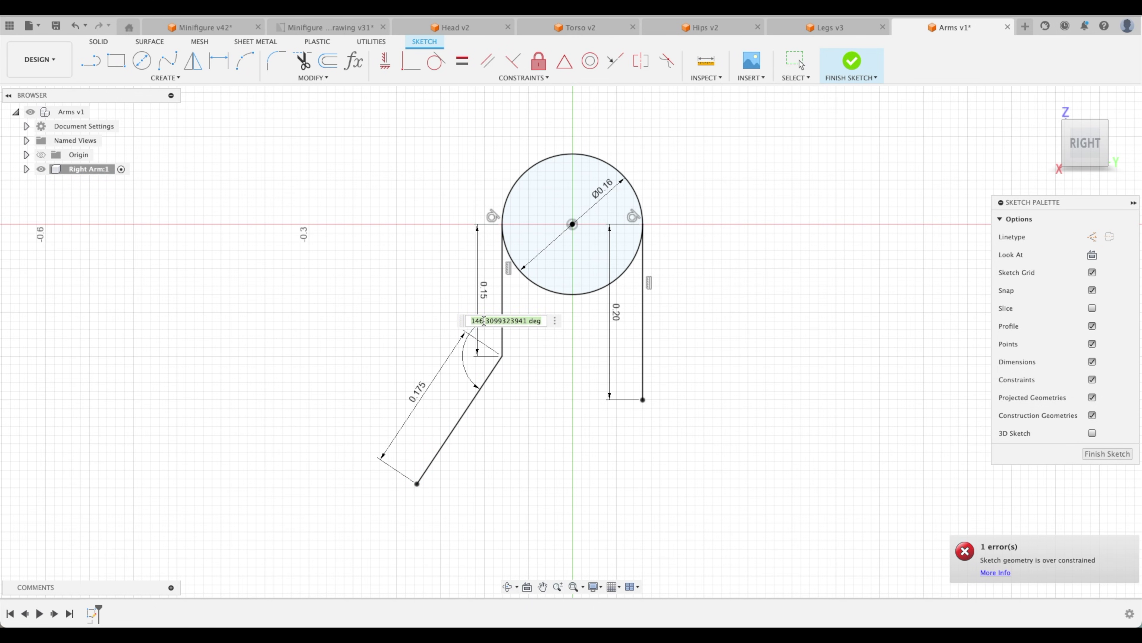
text(.1)
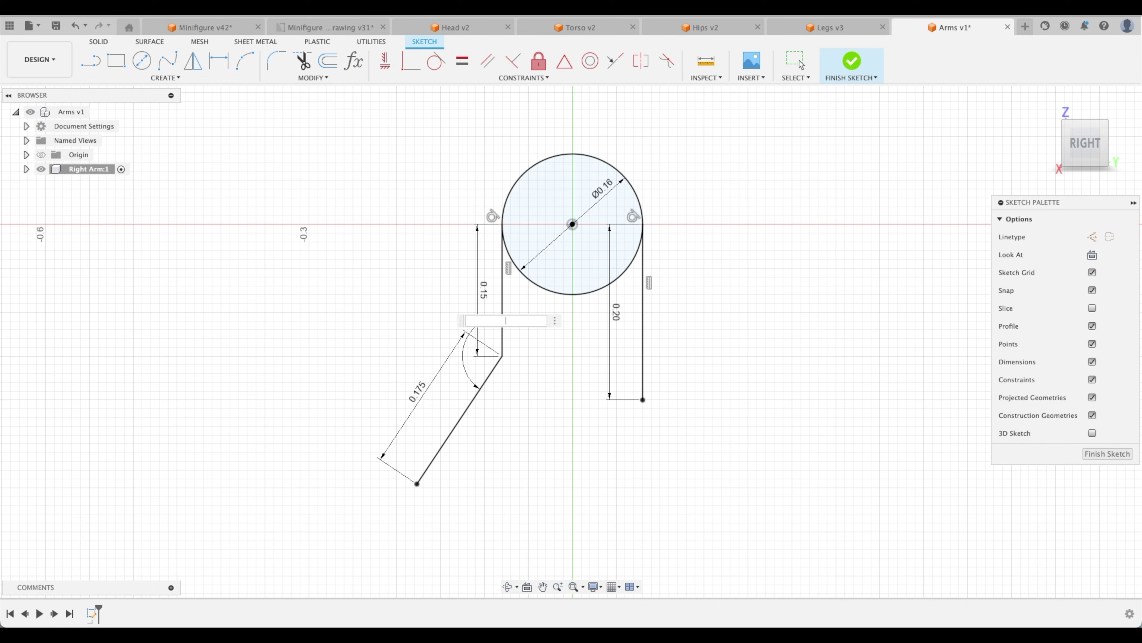
key(Return)
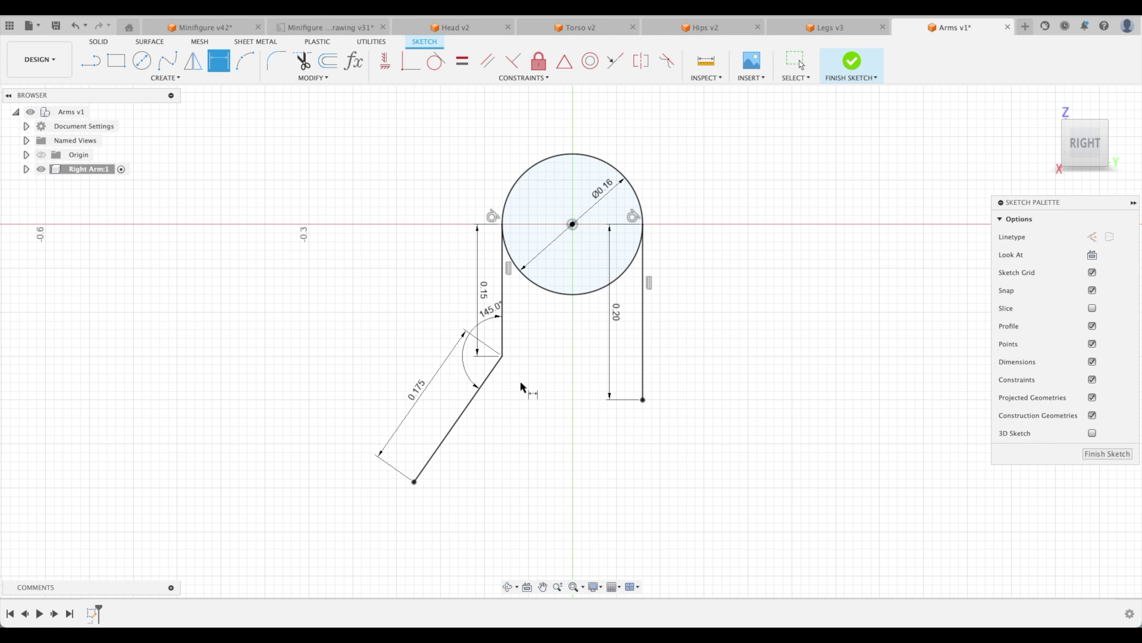
Sketch a line about 0.10 in long sloping down and right from the slanted line's lower end
click(90, 61)
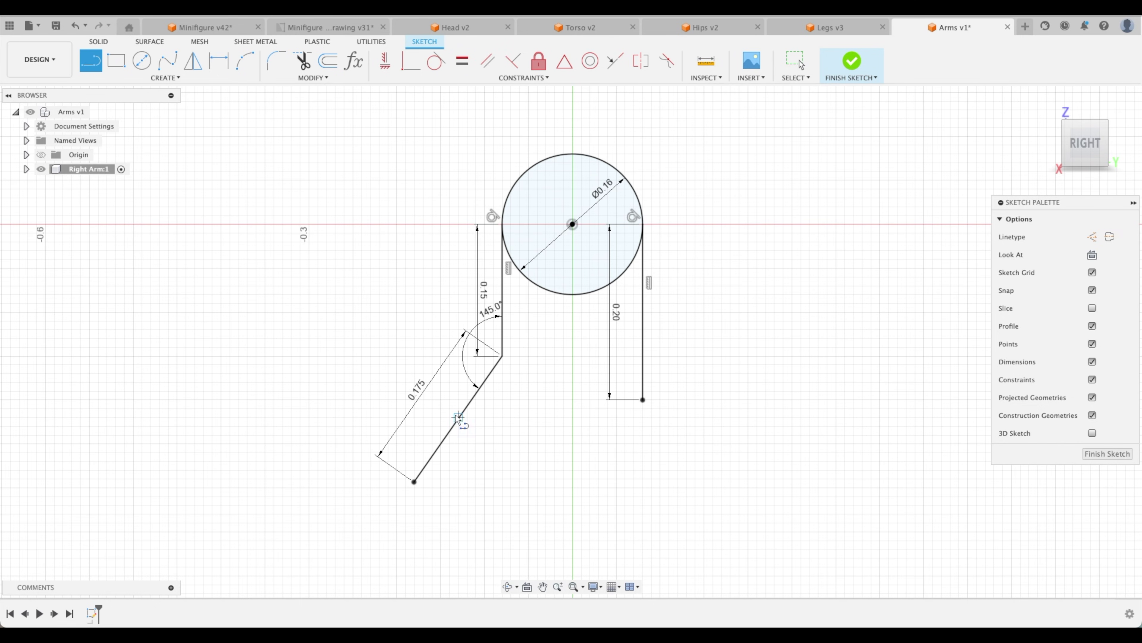
click(414, 481)
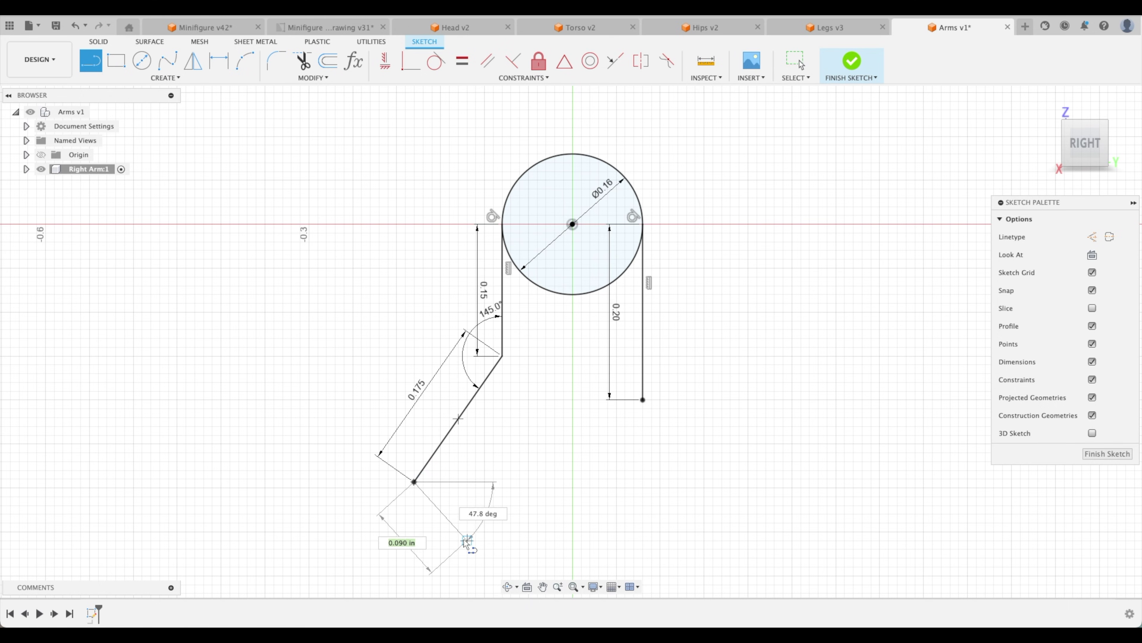
click(476, 550)
key(Escape)
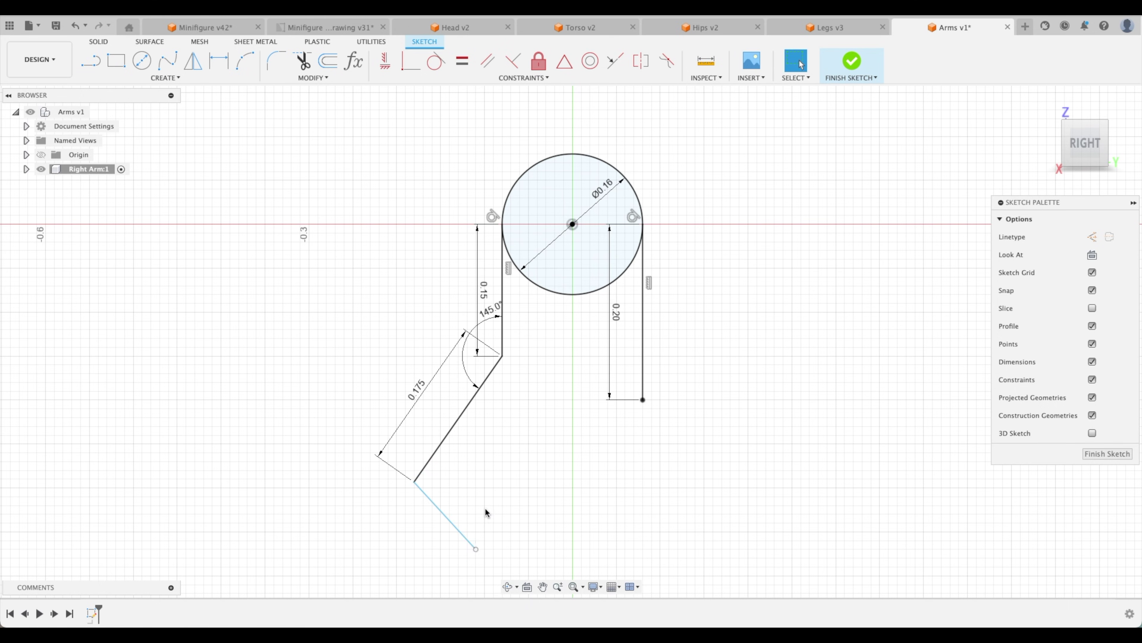
Constrain the new lower end line perpendicular to the 0.175 in slanted line
middle_drag(484, 510, 545, 473)
click(512, 60)
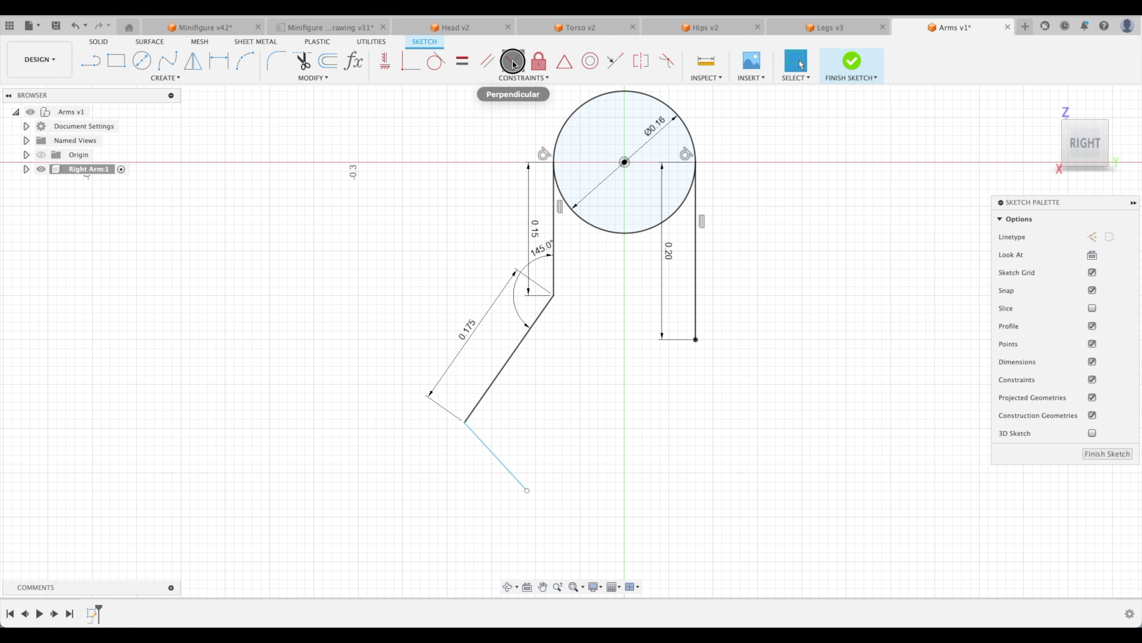
click(487, 439)
click(479, 400)
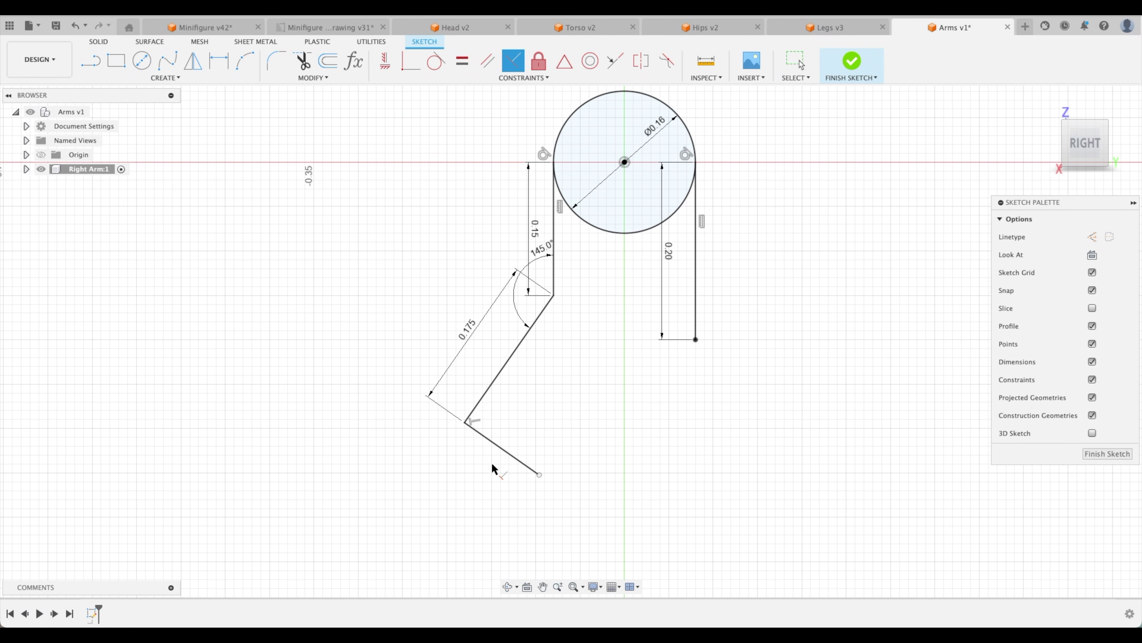
key(Escape)
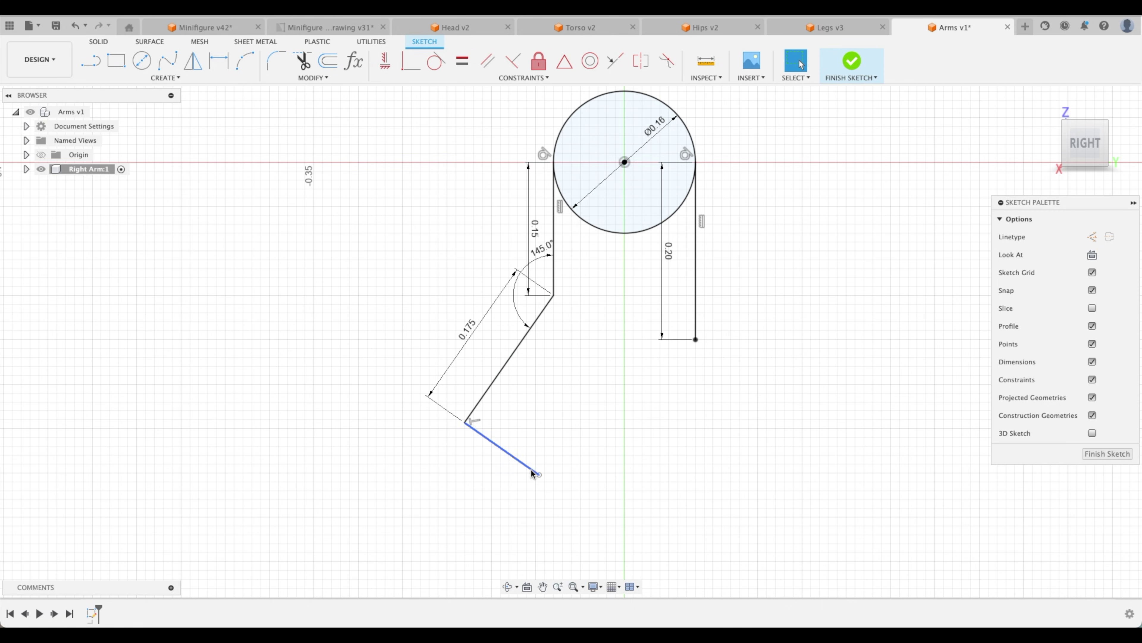
click(362, 28)
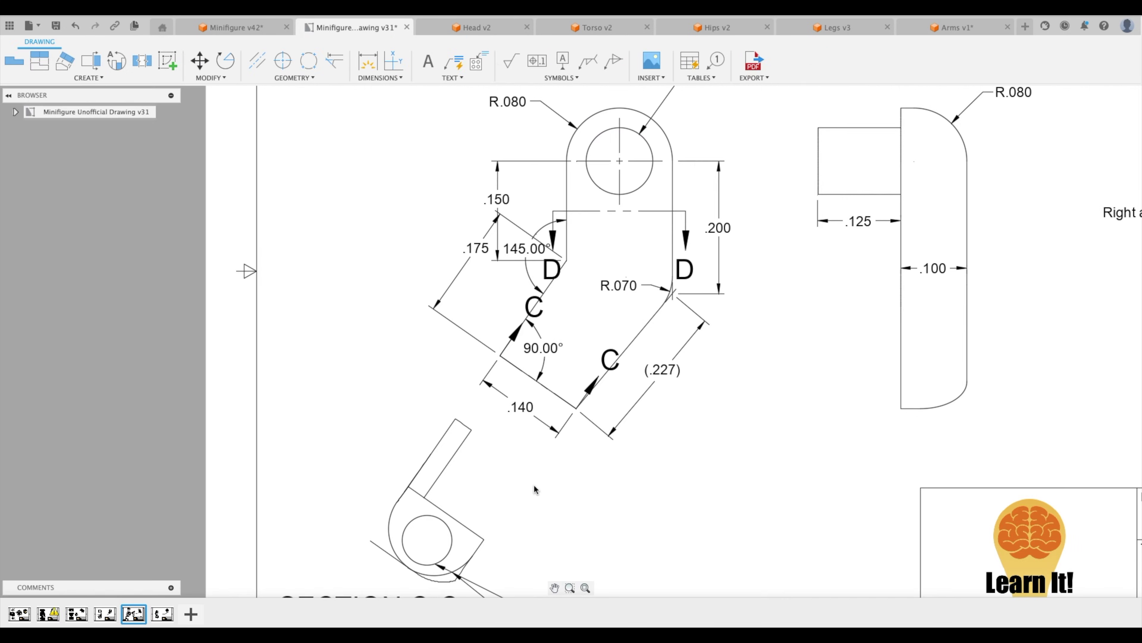
click(961, 28)
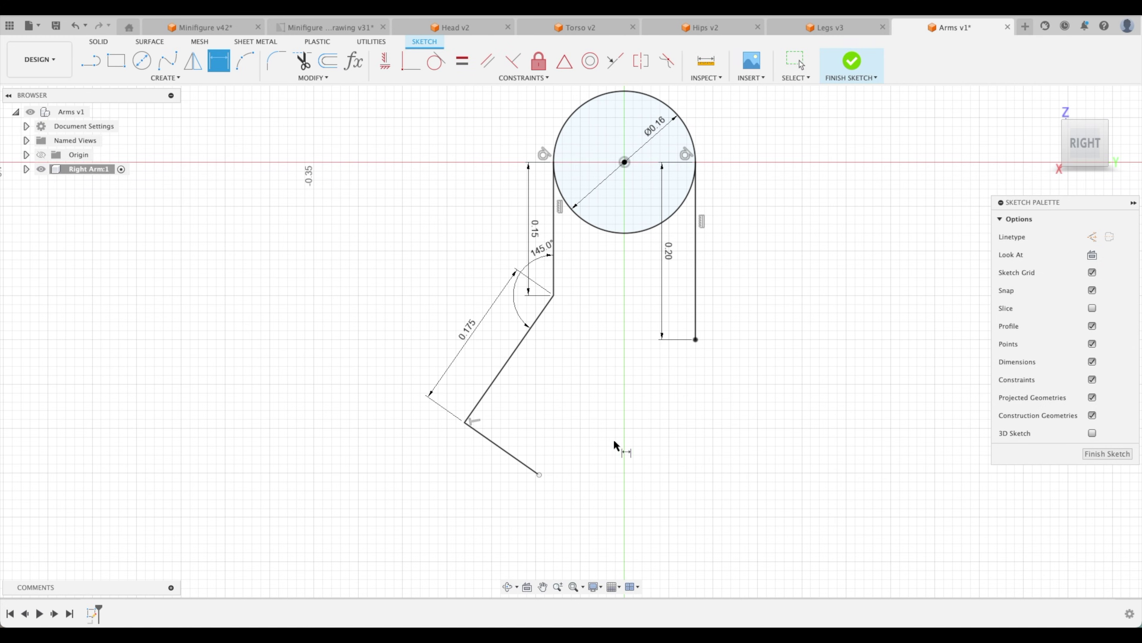
click(514, 468)
click(484, 495)
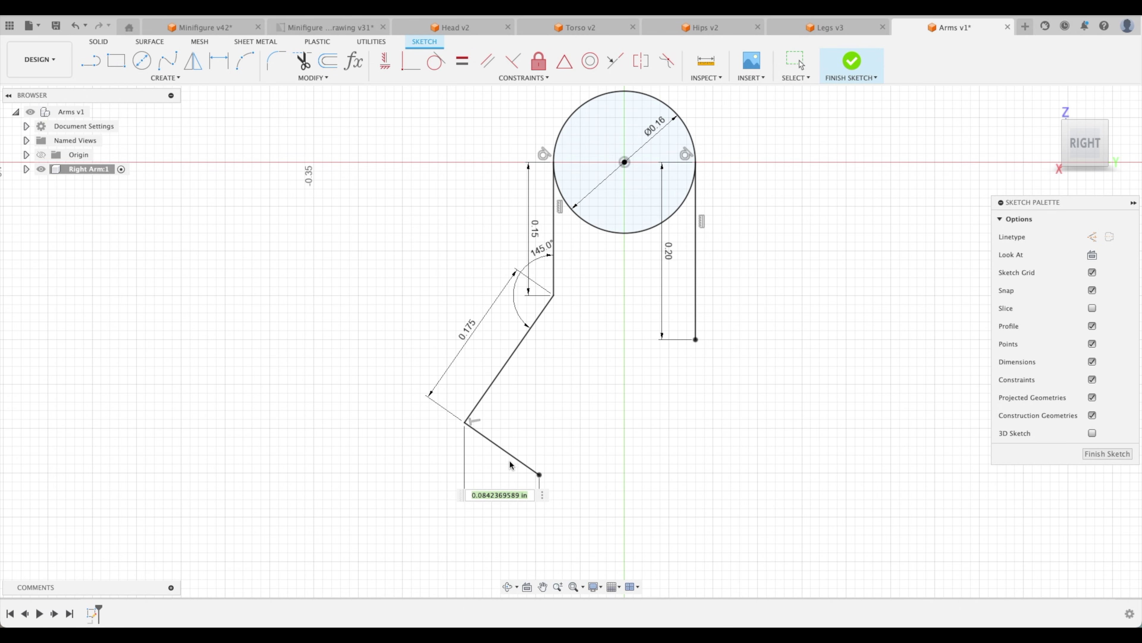
key(Return)
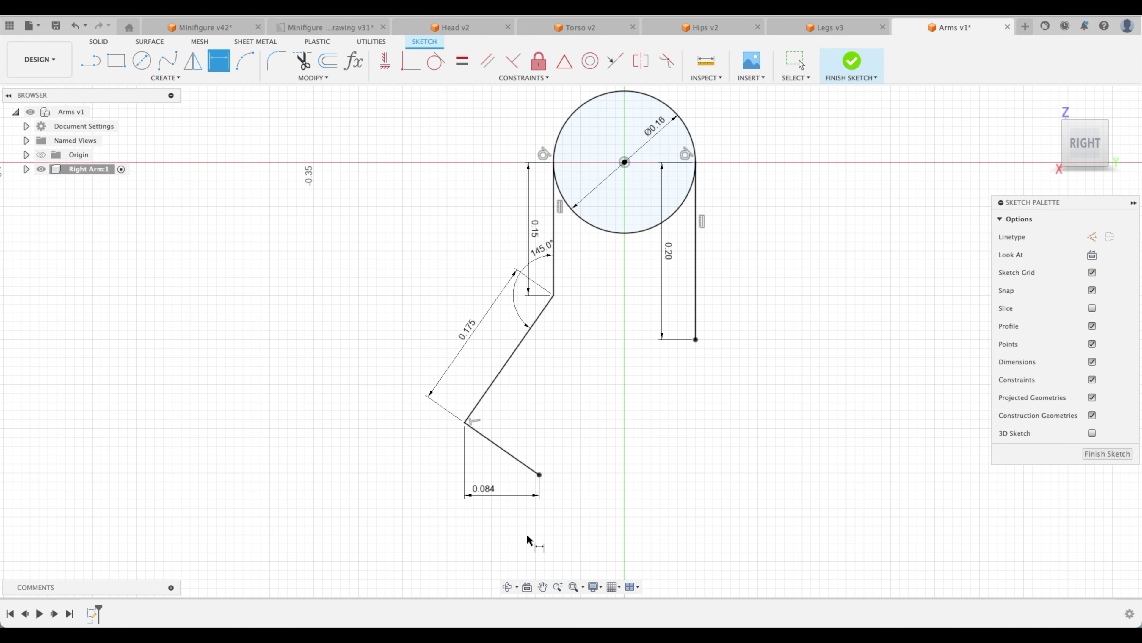
key(Escape)
click(485, 490)
key(Delete)
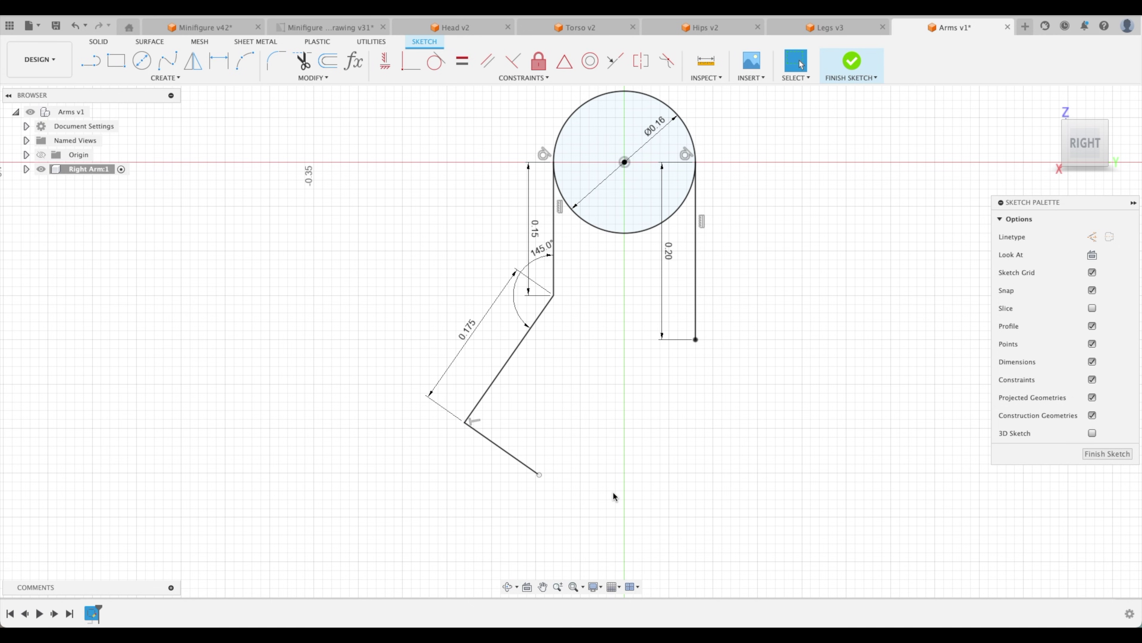
Dimension the lower end line along its own direction as 0.14 in
key(d)
click(512, 455)
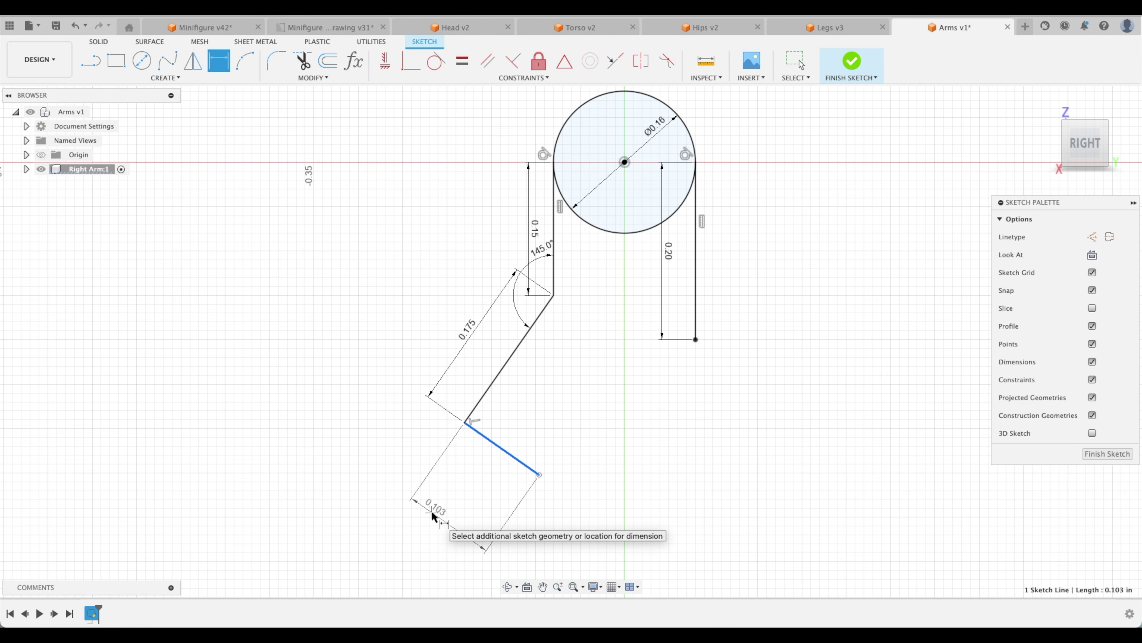
click(432, 517)
text(0.14)
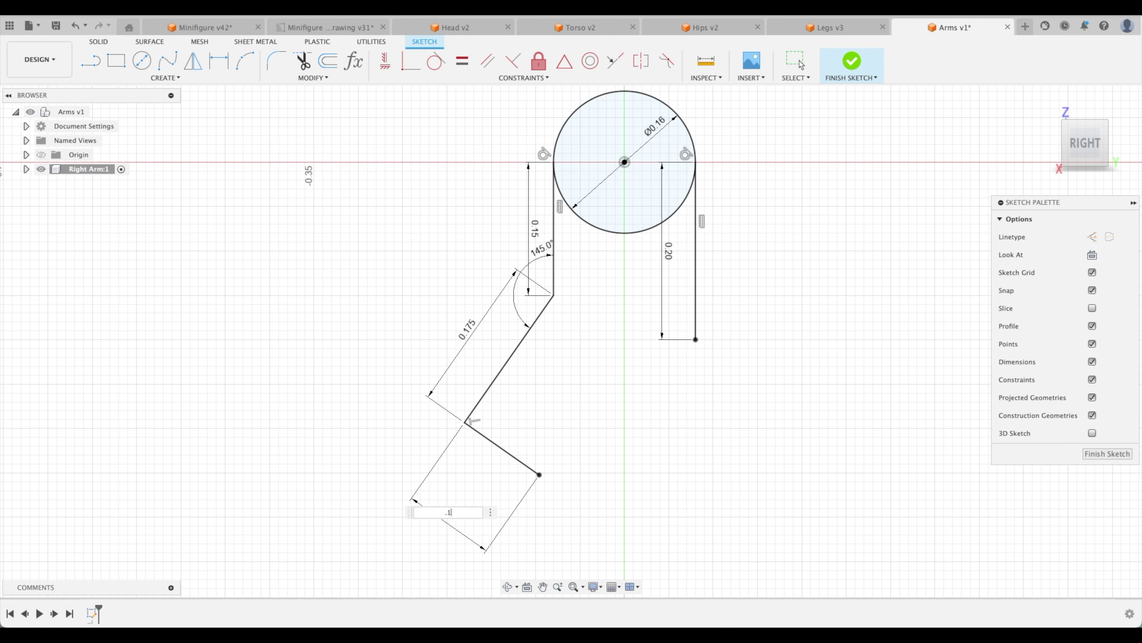
key(Return)
Check the arm drawing and close the profile with a line from the end line's free endpoint to the right vertical line's lower end
click(328, 28)
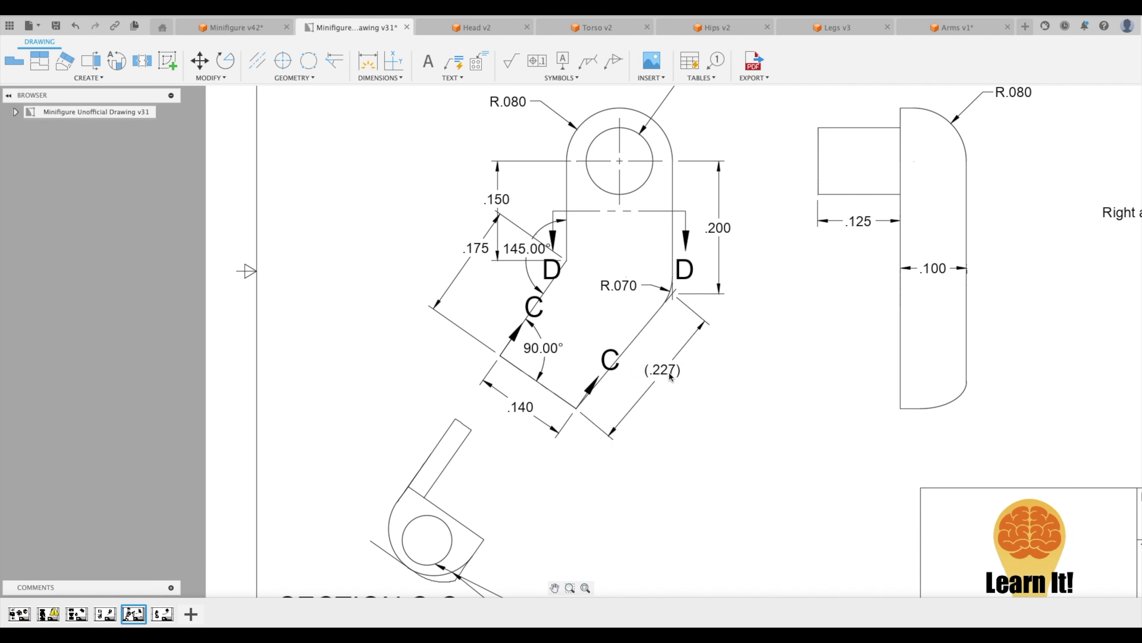
click(952, 29)
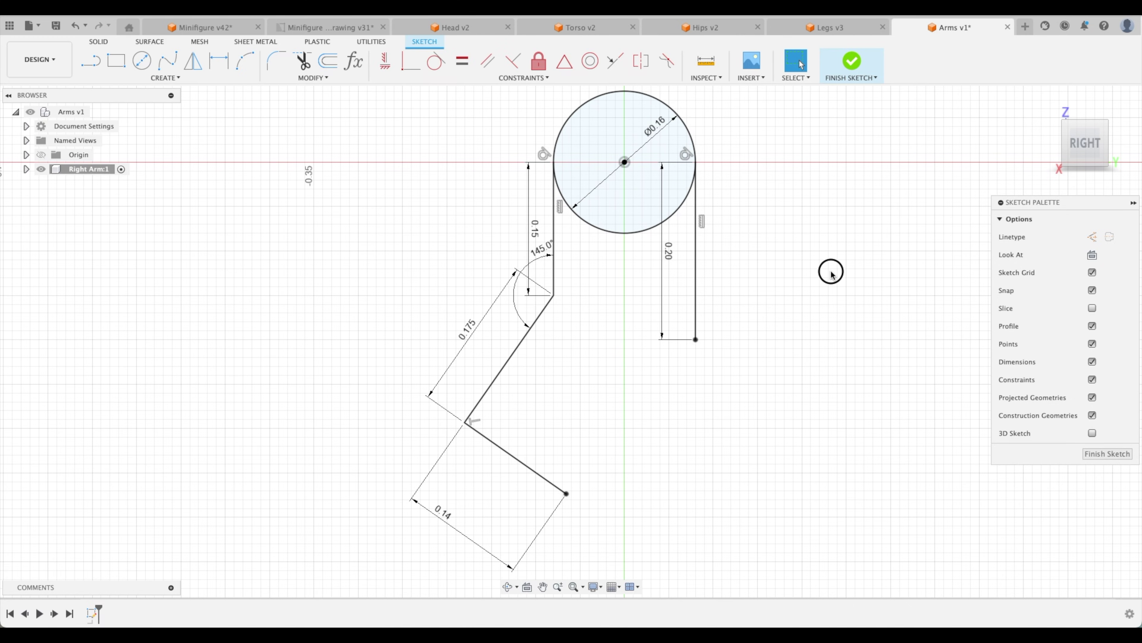
key(l)
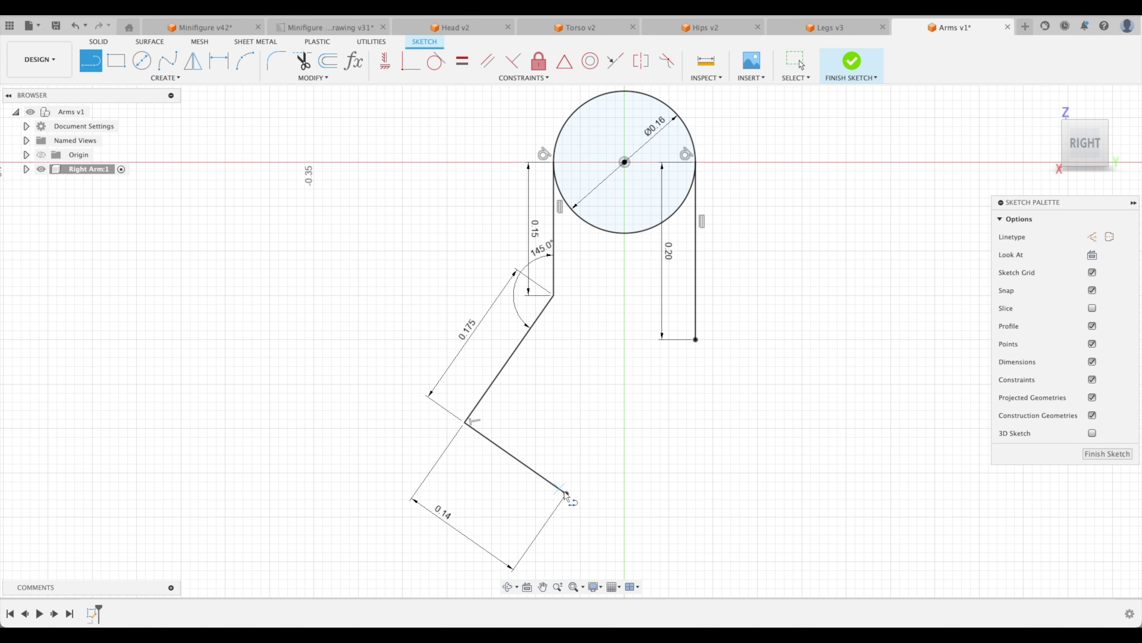
click(566, 493)
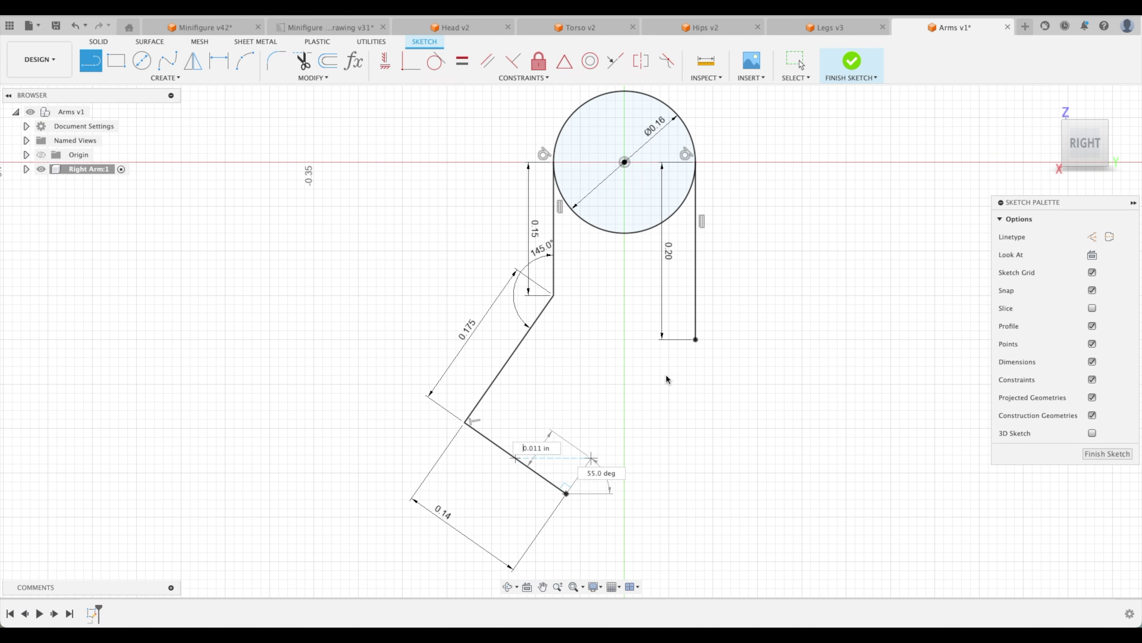
click(694, 340)
key(Escape)
Try to dimension the closing slanted line of the arm profile along its own direction
key(d)
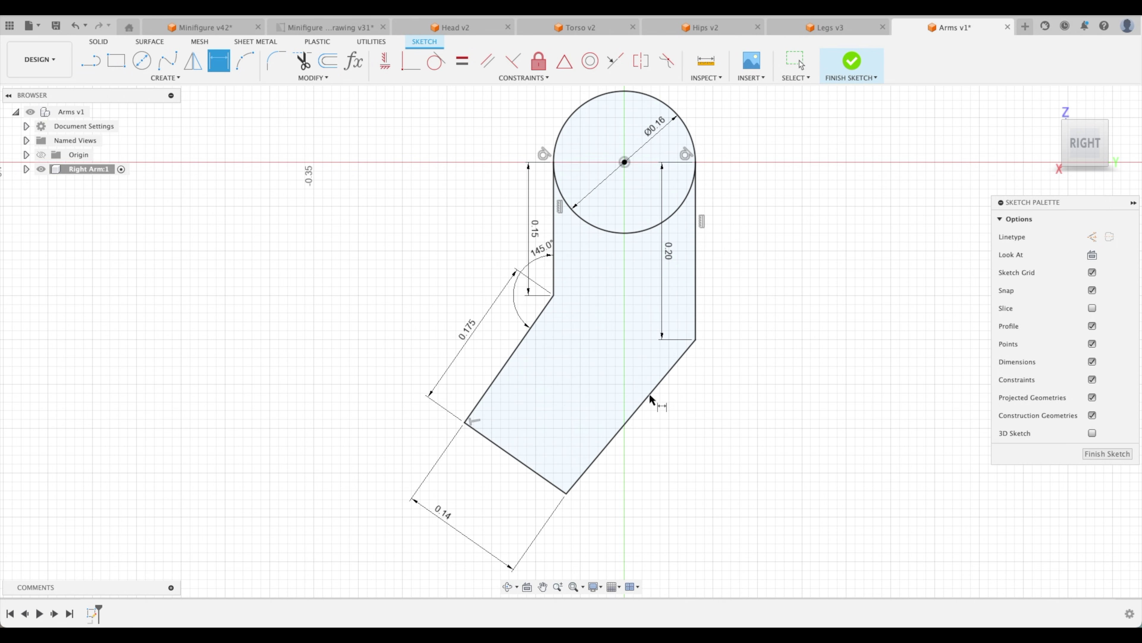
click(650, 394)
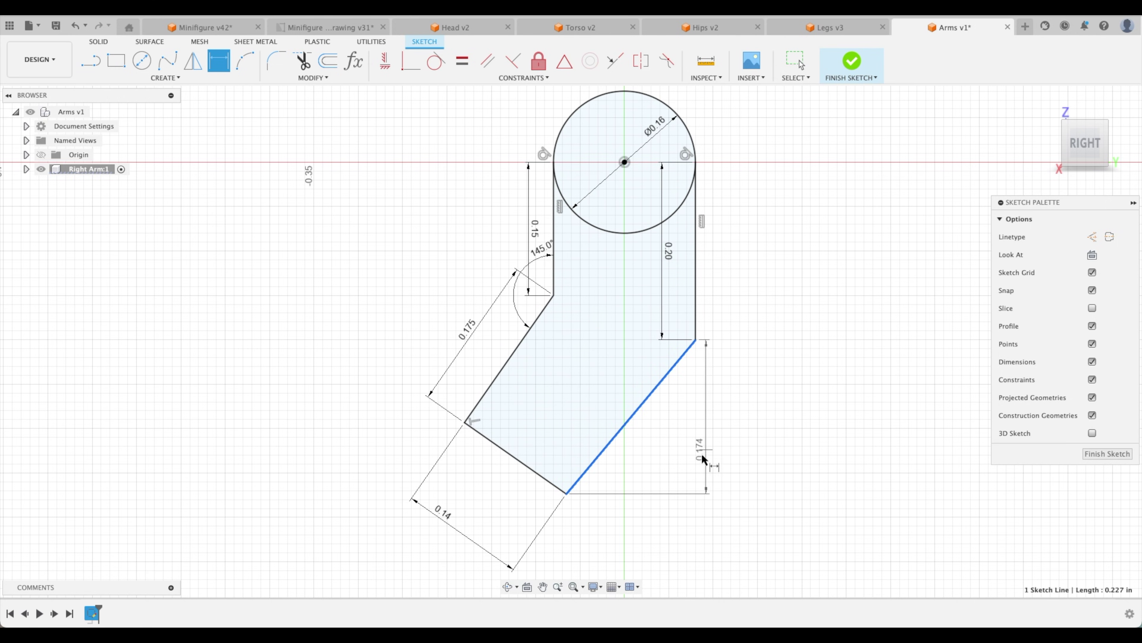
click(702, 493)
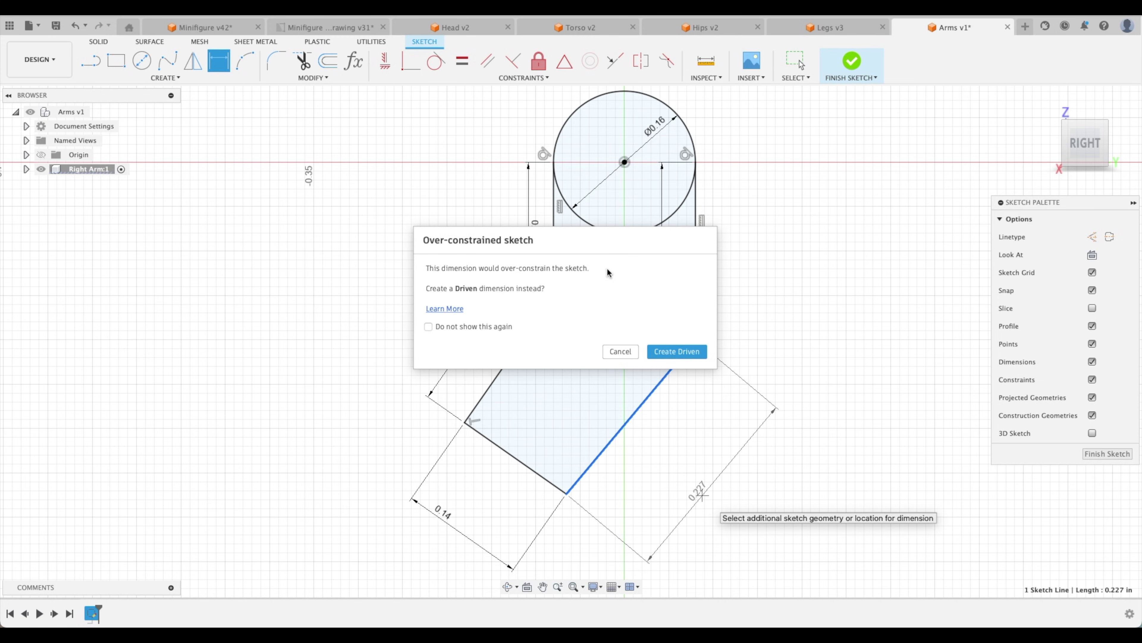
click(622, 352)
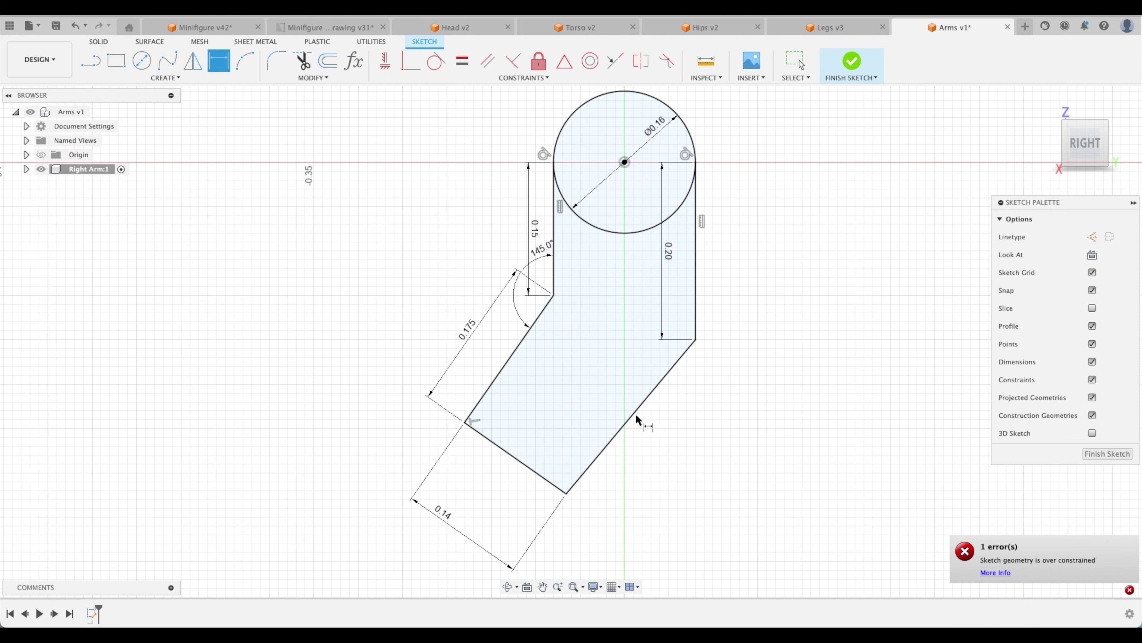
click(635, 413)
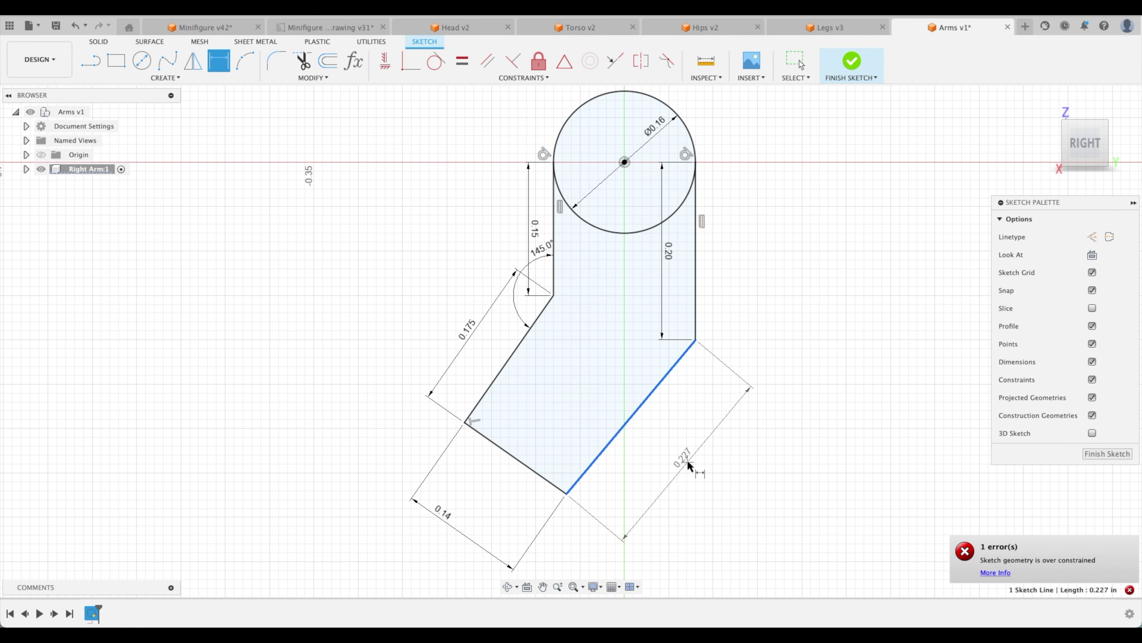
key(Escape)
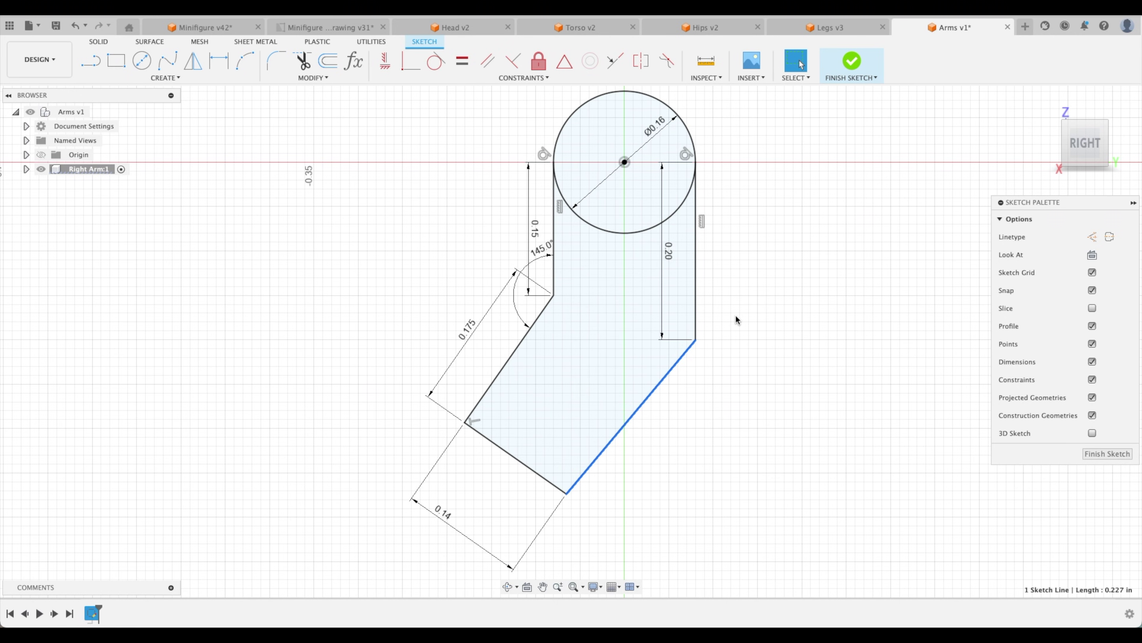
Check the arm dimensions in the reference drawing, return to the Arms design and finish the profile sketch
click(350, 28)
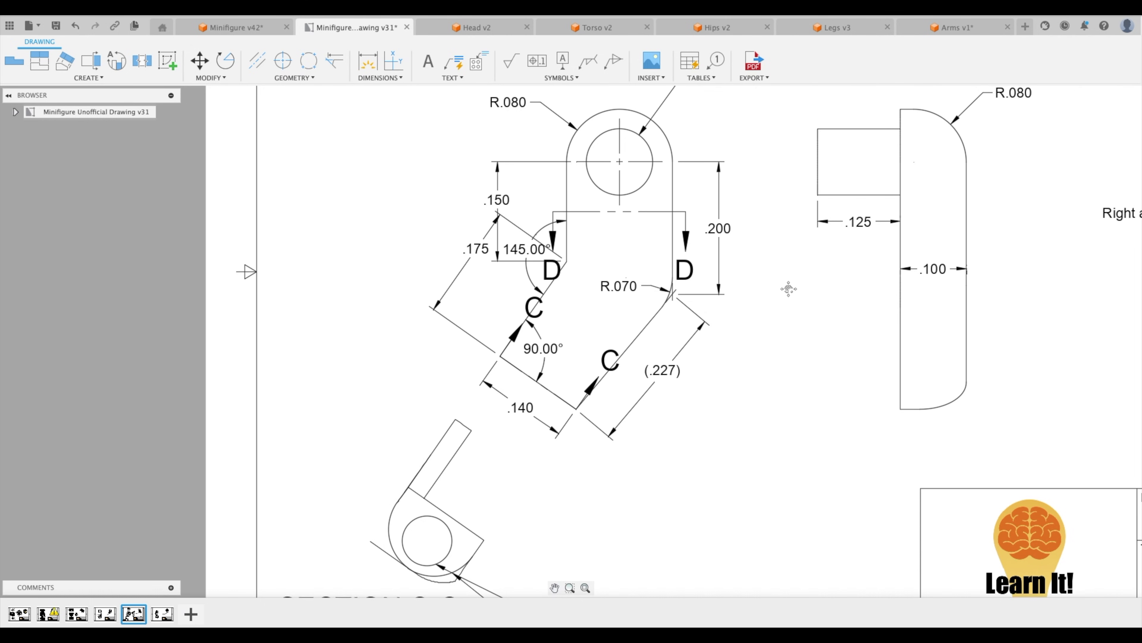
middle_drag(788, 288, 792, 349)
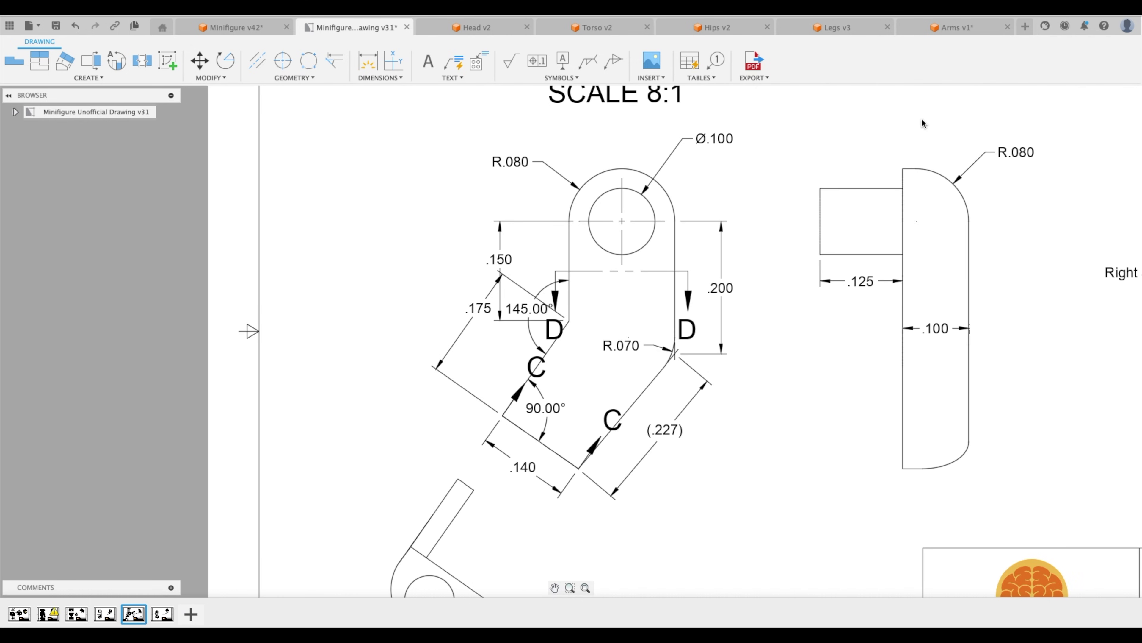
scroll(803, 226, down, 2)
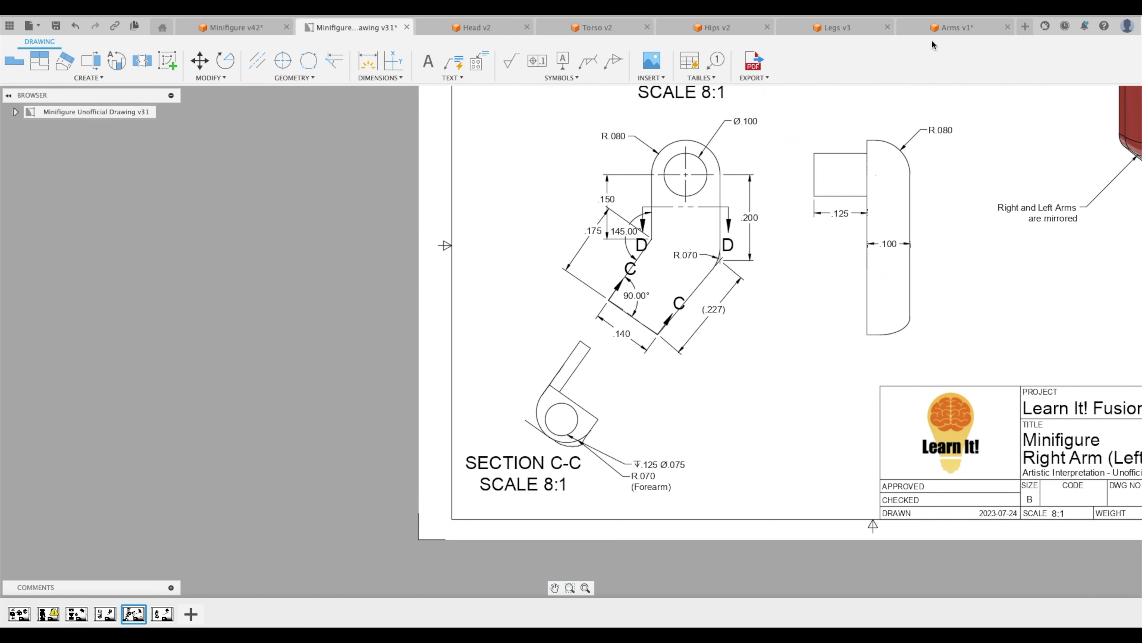
click(938, 28)
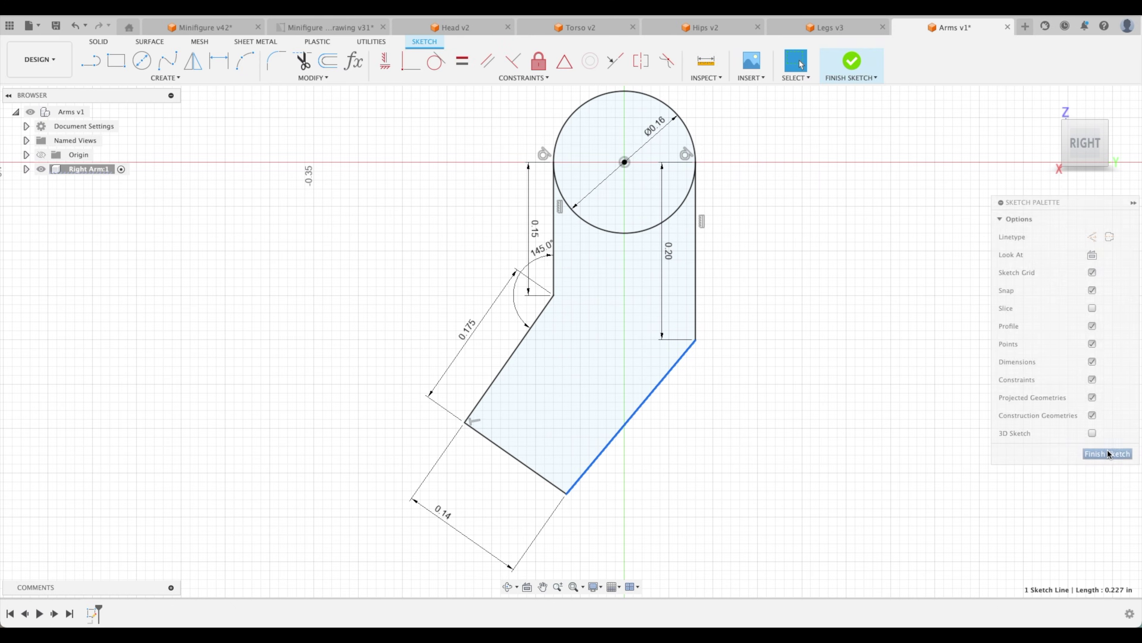
click(1108, 451)
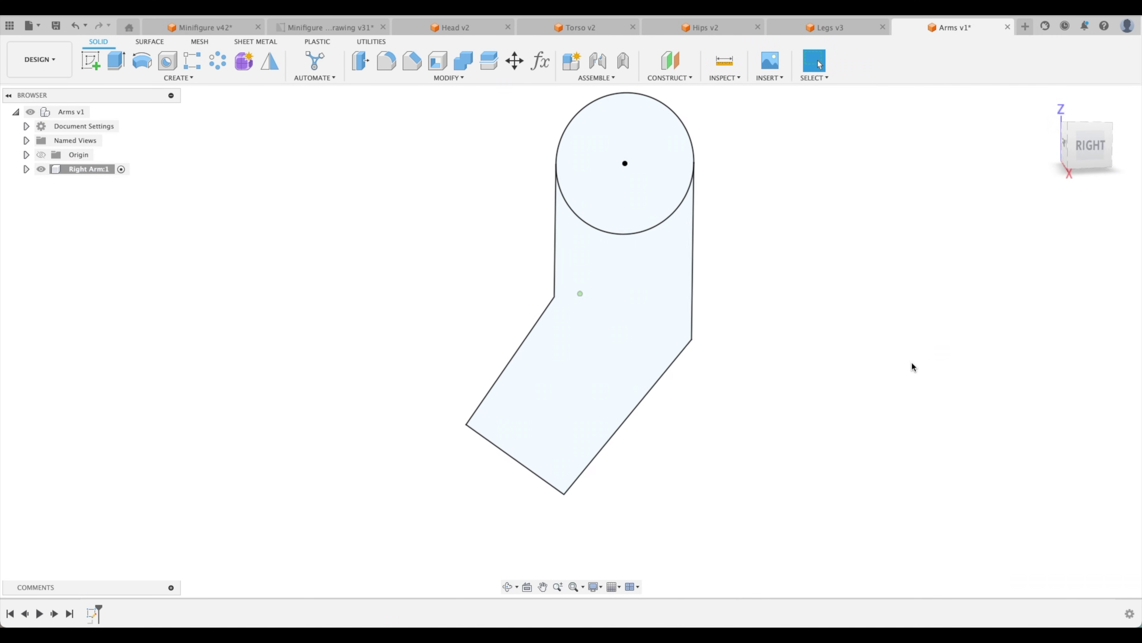
Extrude both the circle and the arm profile by -0.1 in as a new body
click(116, 61)
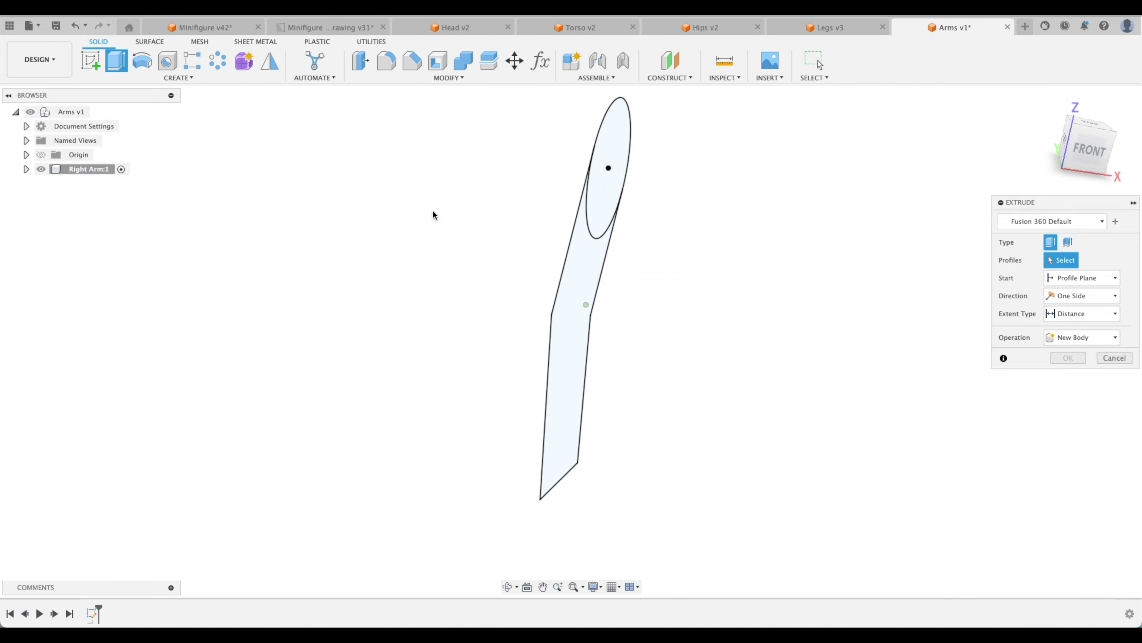
click(603, 180)
click(587, 306)
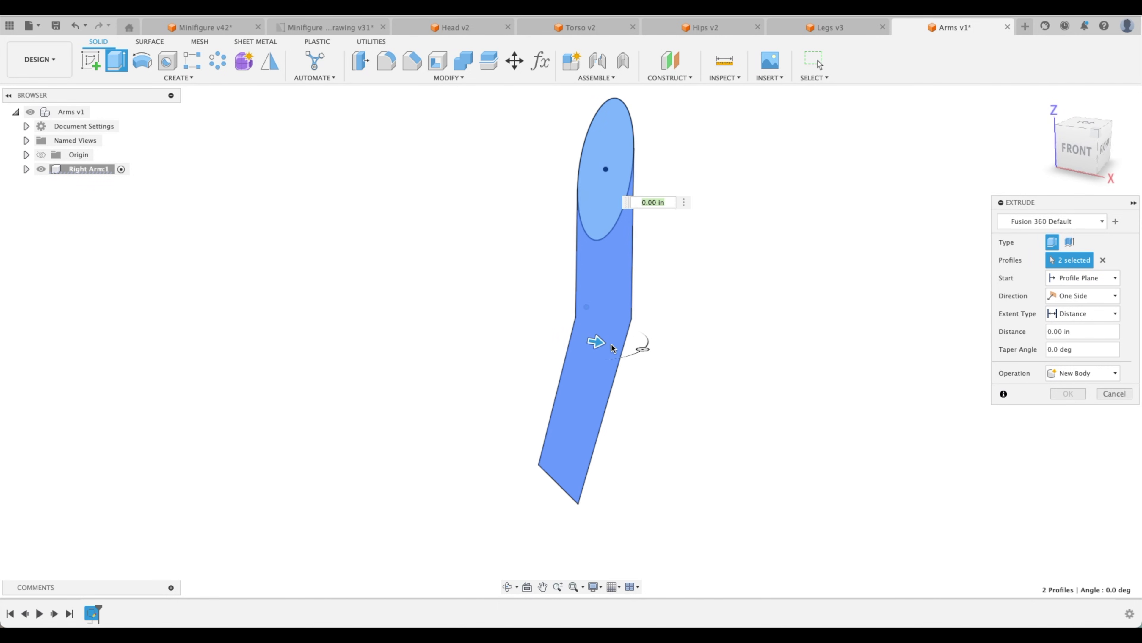
drag(599, 339, 510, 326)
text(-.)
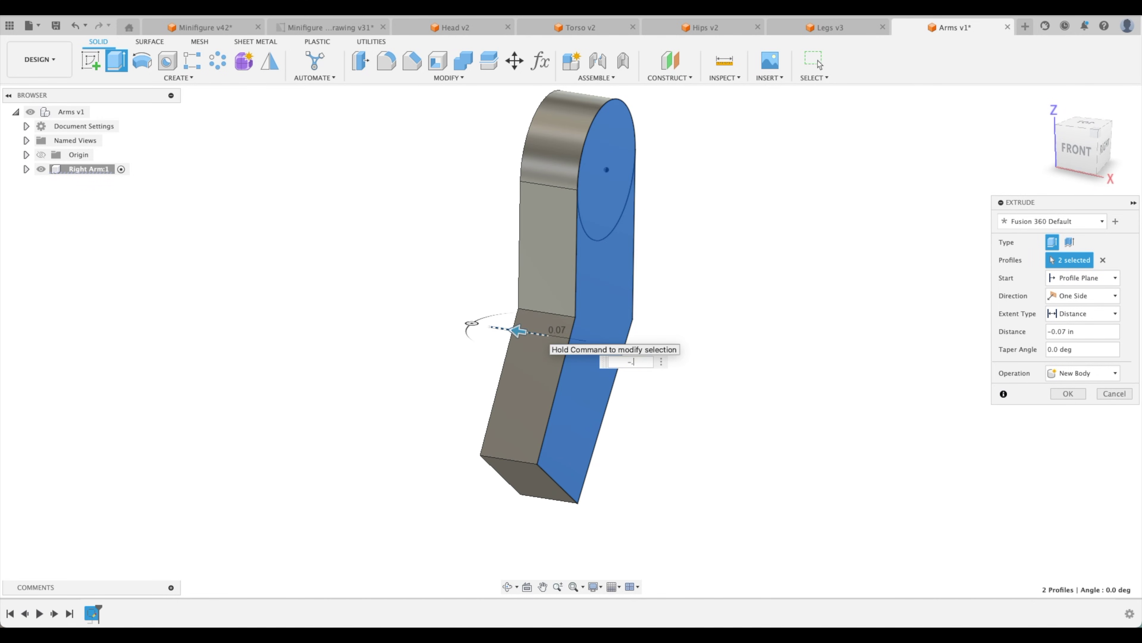
text(1)
key(Return)
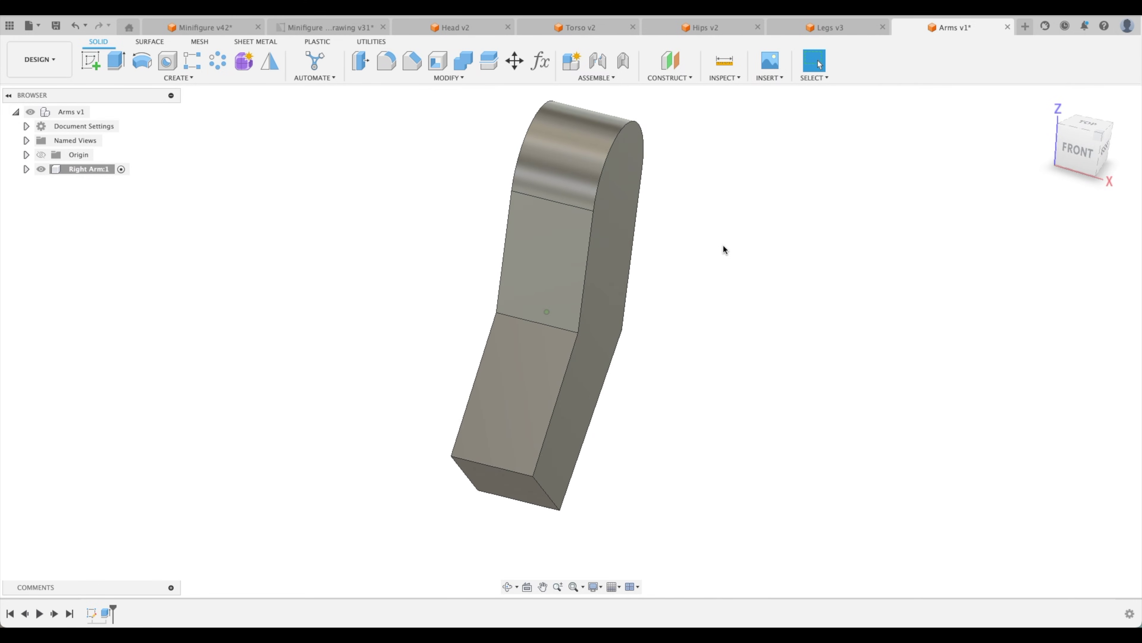
shift+middle_drag(719, 246, 702, 243)
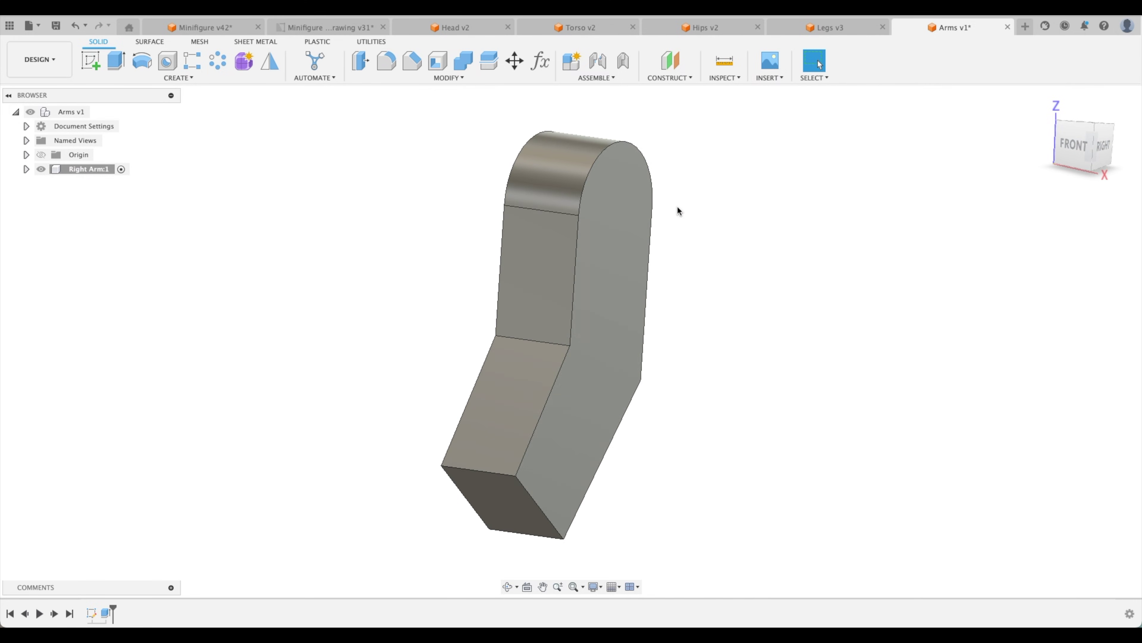
Check the peg in the drawing and sketch a 0.1 in diameter circle at the origin on the arm's flat right face
click(345, 28)
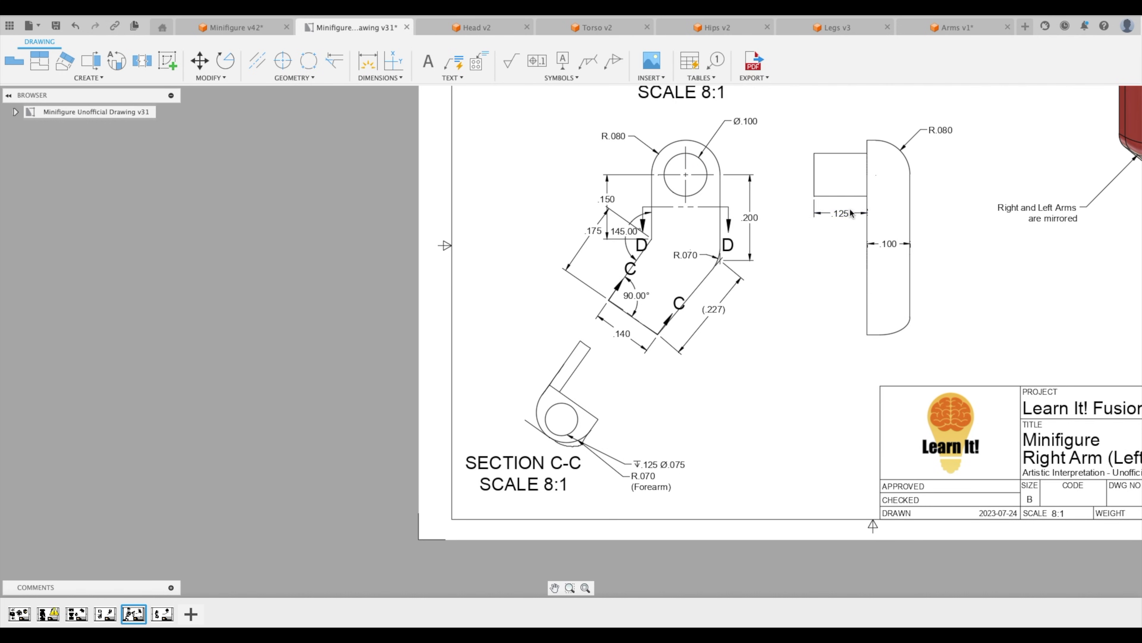
click(952, 28)
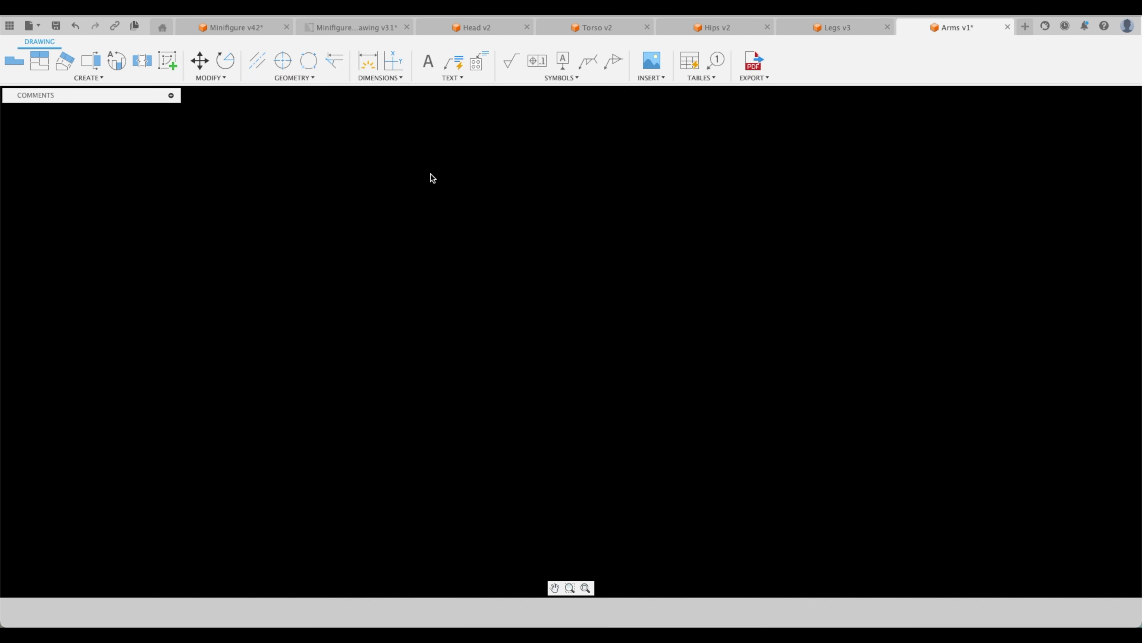
click(91, 61)
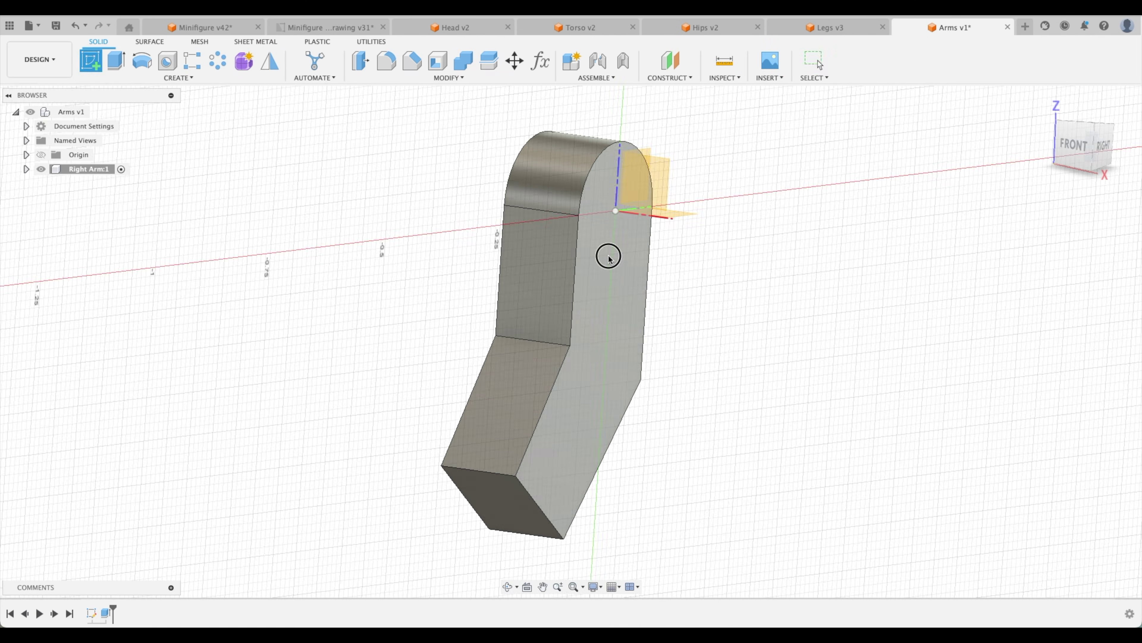
click(607, 253)
click(142, 61)
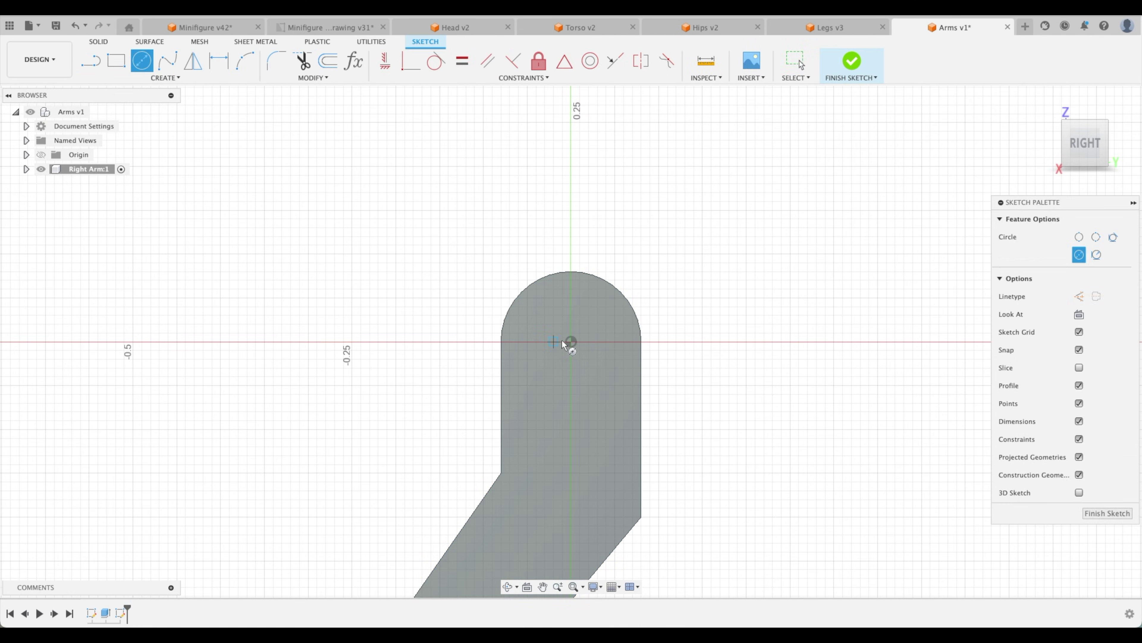
click(571, 342)
text(0.1)
key(Return)
key(Escape)
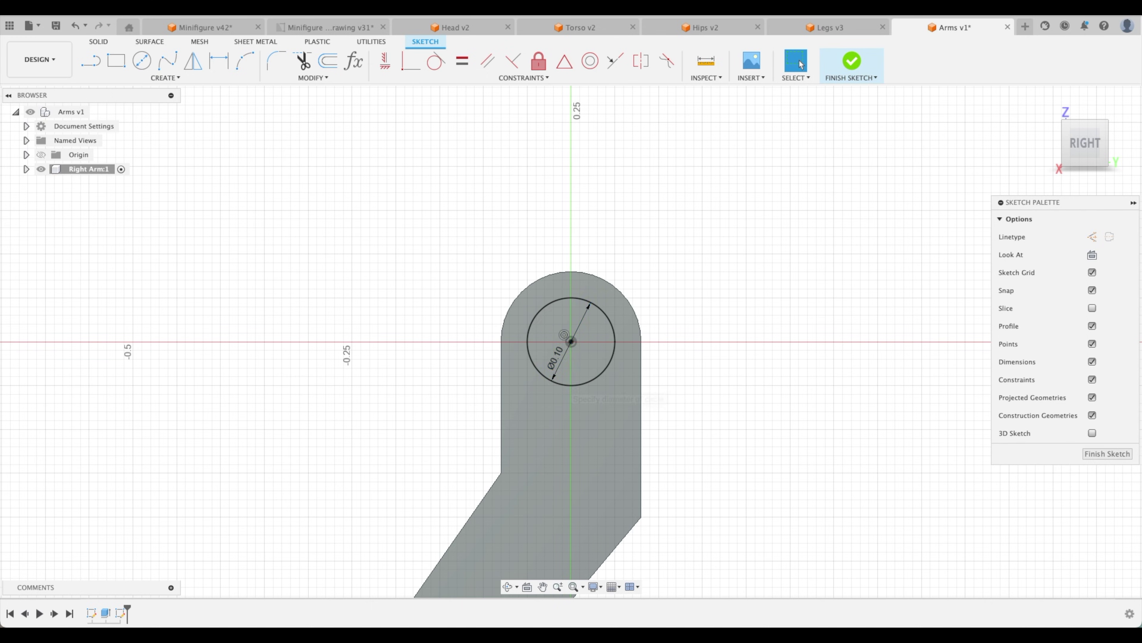
click(1107, 453)
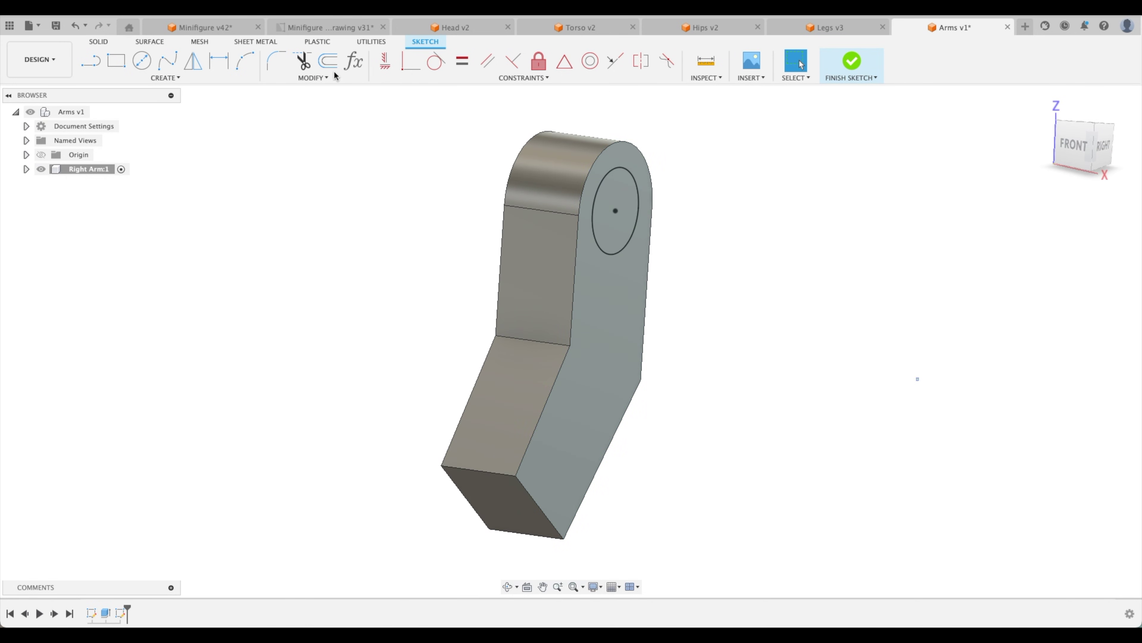
Extrude the circle 0.125 in outward from the arm's face to form the shoulder peg
click(116, 61)
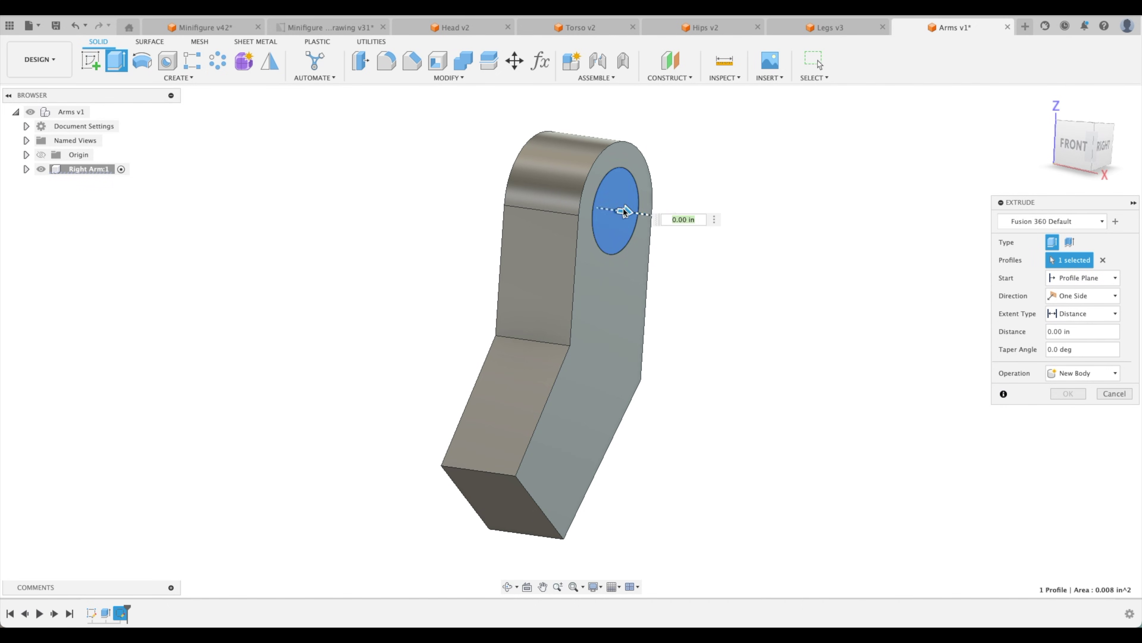
drag(626, 211, 737, 228)
text(.125)
key(Return)
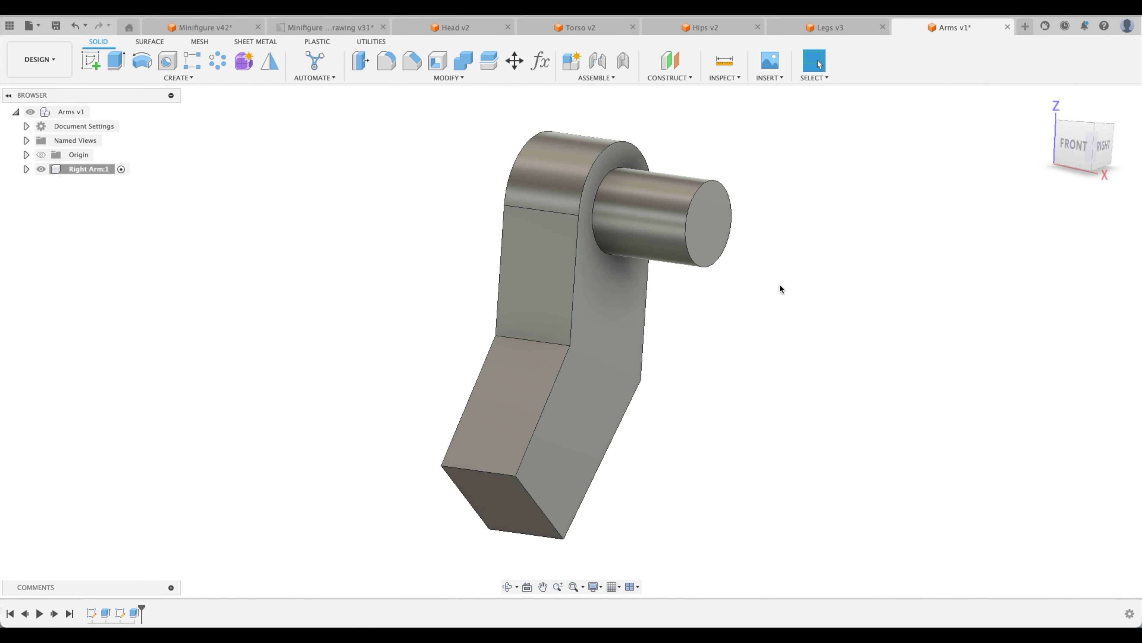
Examine the arm drawing's section views, the bicep and forearm radius callouts, and the design note on fillet order
click(315, 28)
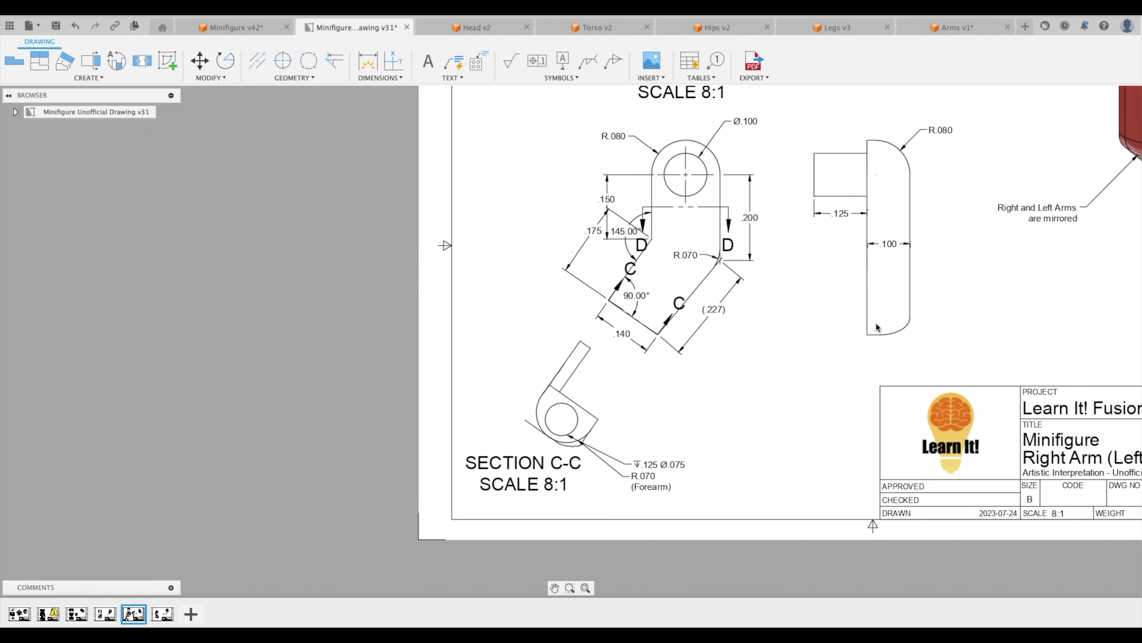
mouse_move(987, 300)
middle_down()
mouse_move(799, 333)
mouse_move(817, 327)
mouse_move(818, 310)
middle_up()
scroll(805, 333, down, 3)
scroll(810, 332, up, 2)
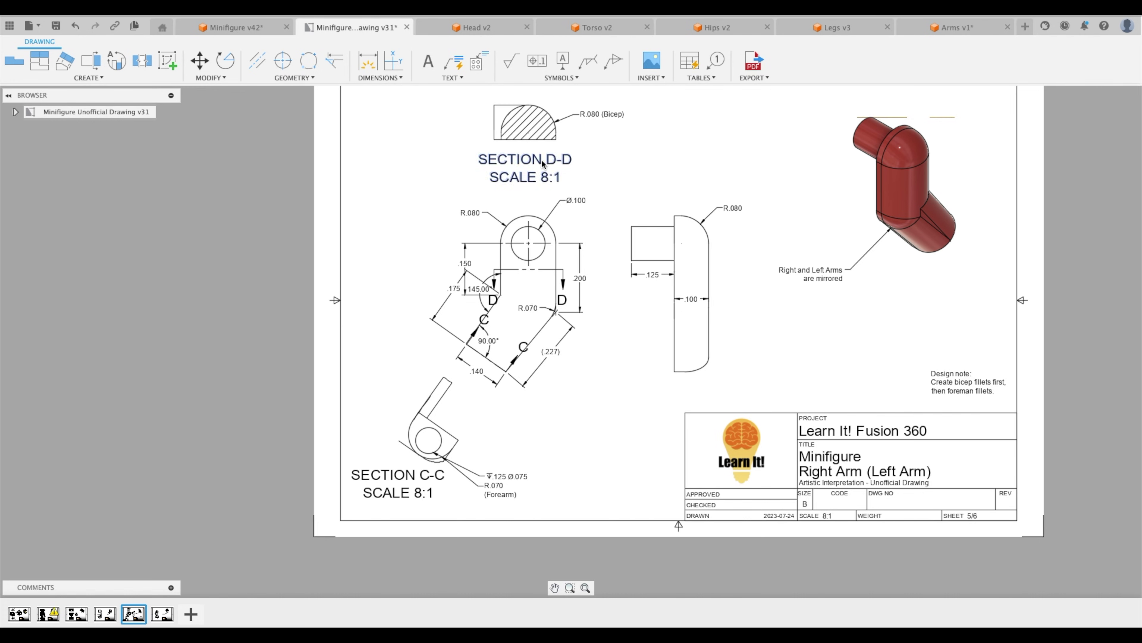
scroll(524, 329, up, 2)
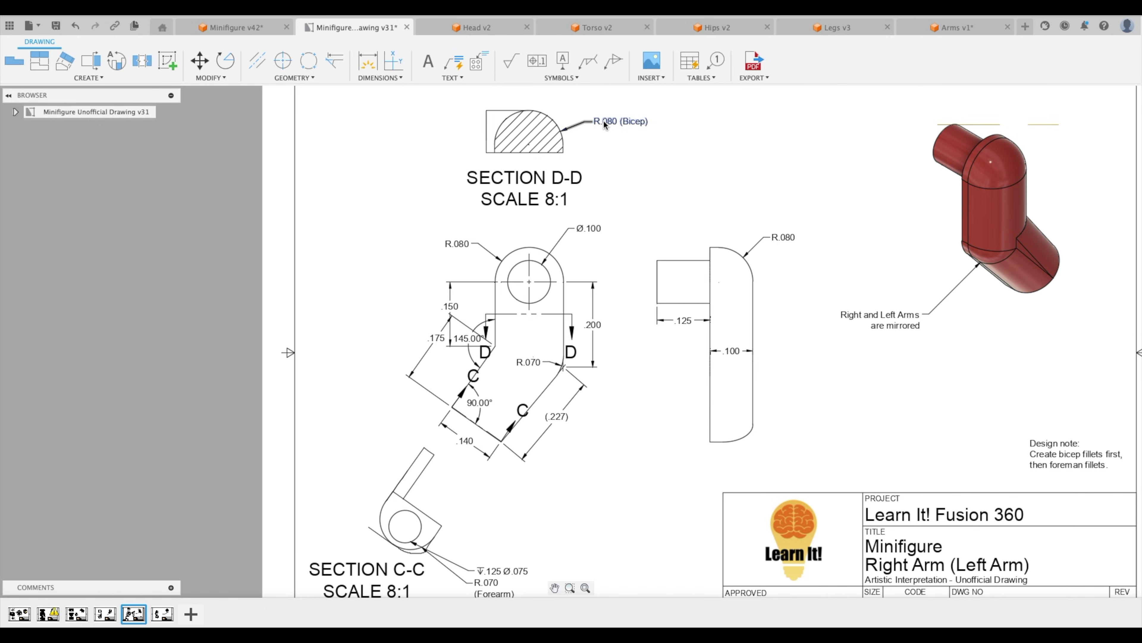
scroll(598, 452, down, 5)
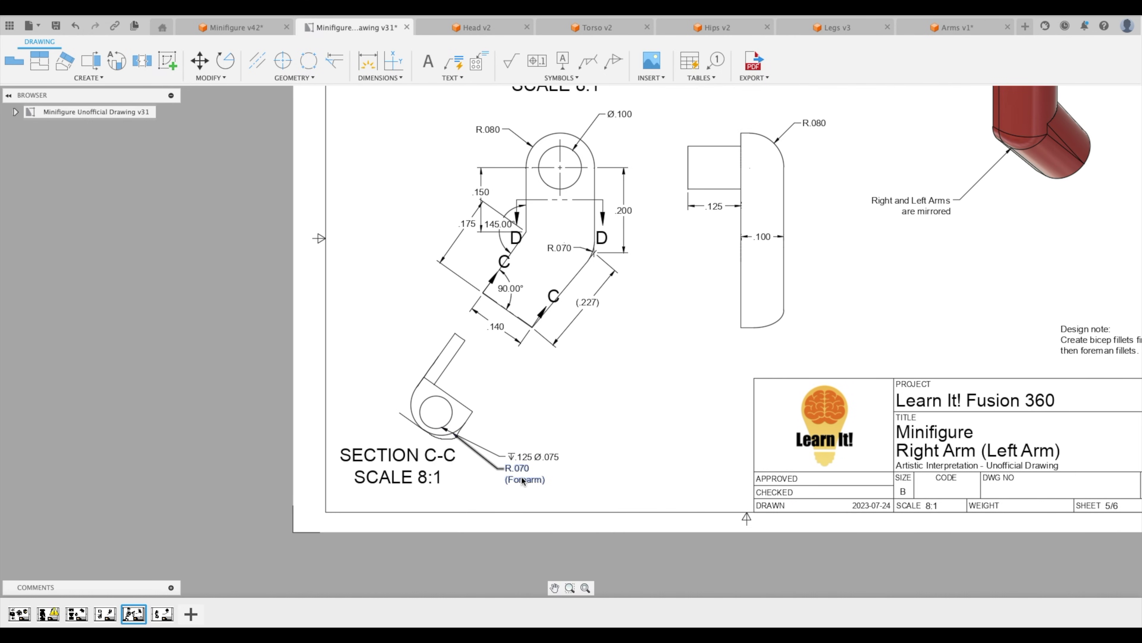
middle_drag(656, 360, 630, 429)
middle_drag(961, 331, 721, 302)
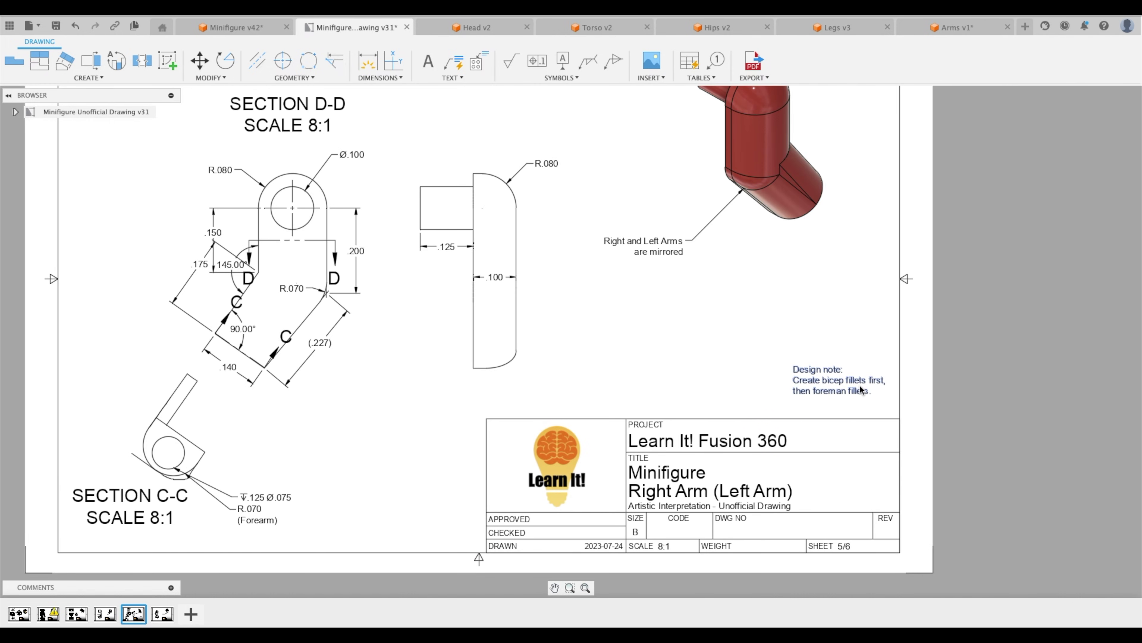
Correct "foreman" to "forearm" in the drawing's design note
double_click(837, 391)
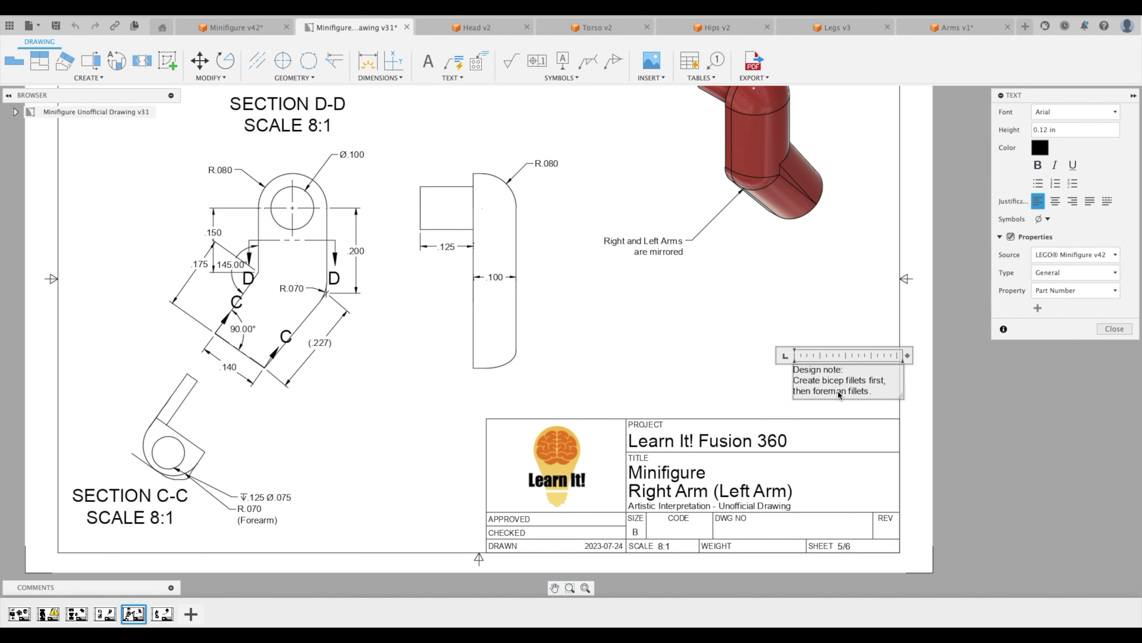
drag(847, 392, 830, 391)
text(ar)
click(1114, 328)
mouse_move(645, 335)
middle_down()
mouse_move(831, 394)
mouse_move(858, 384)
middle_up()
Return to the Arms design and fillet the bicep's outer edge chain, opposite the peg, with a 0.08 in radius
click(966, 28)
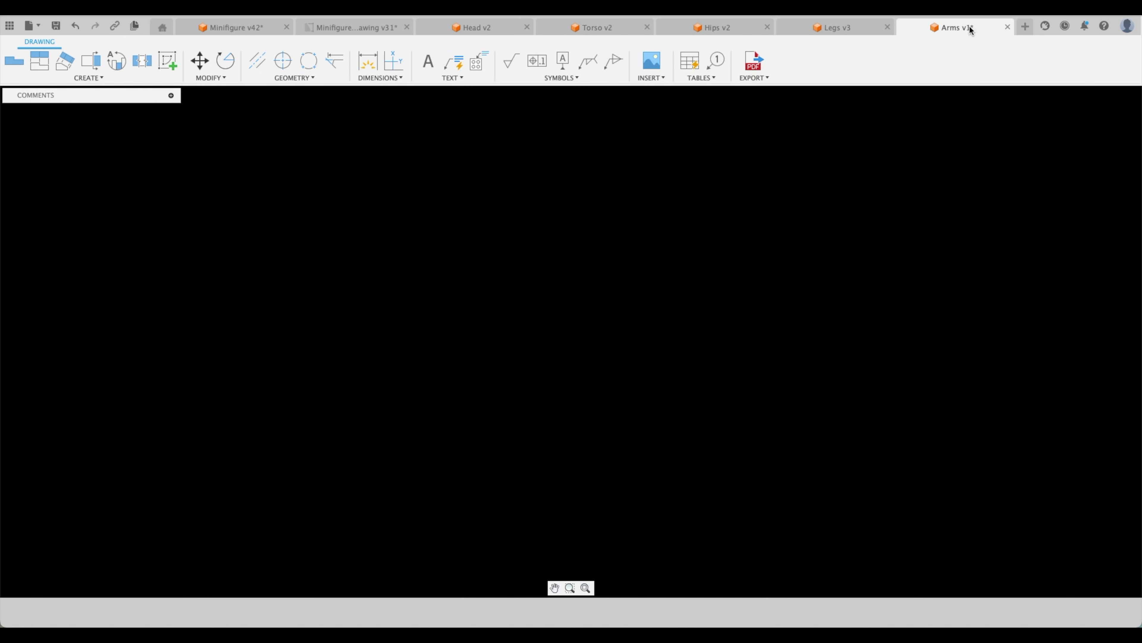
shift+middle_drag(814, 256, 244, 147)
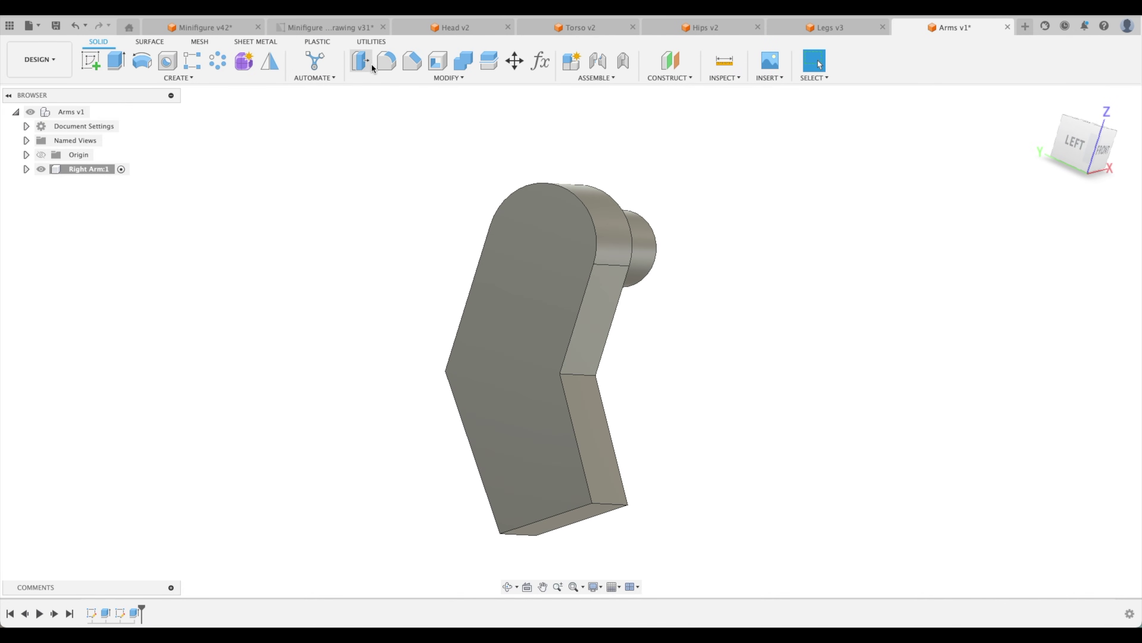
click(386, 61)
click(566, 303)
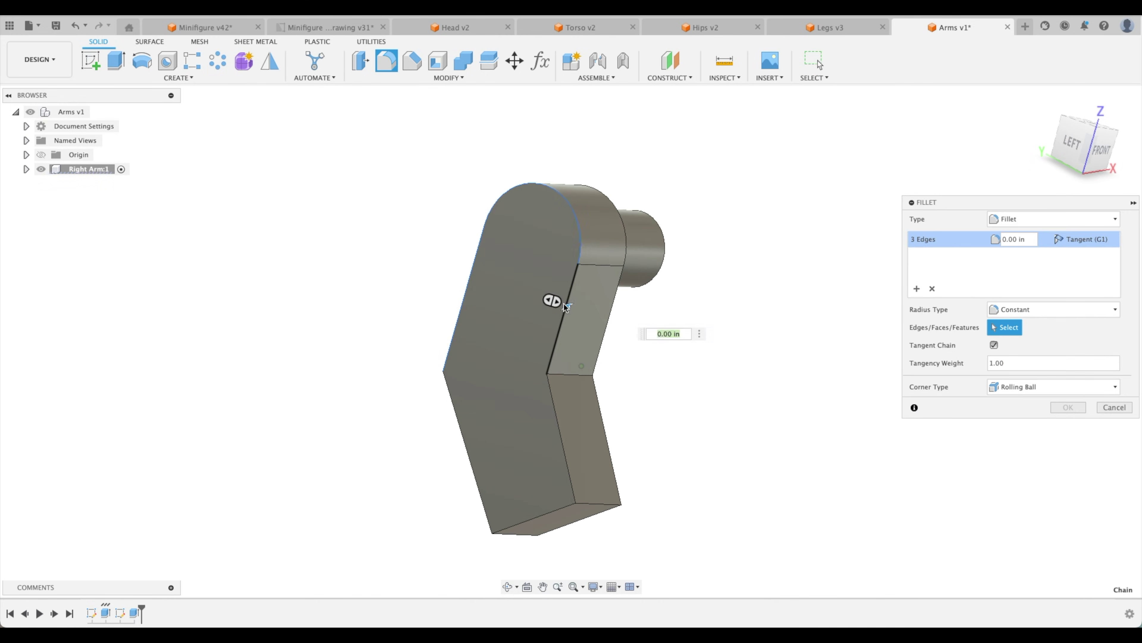
shift+middle_drag(564, 304, 369, 169)
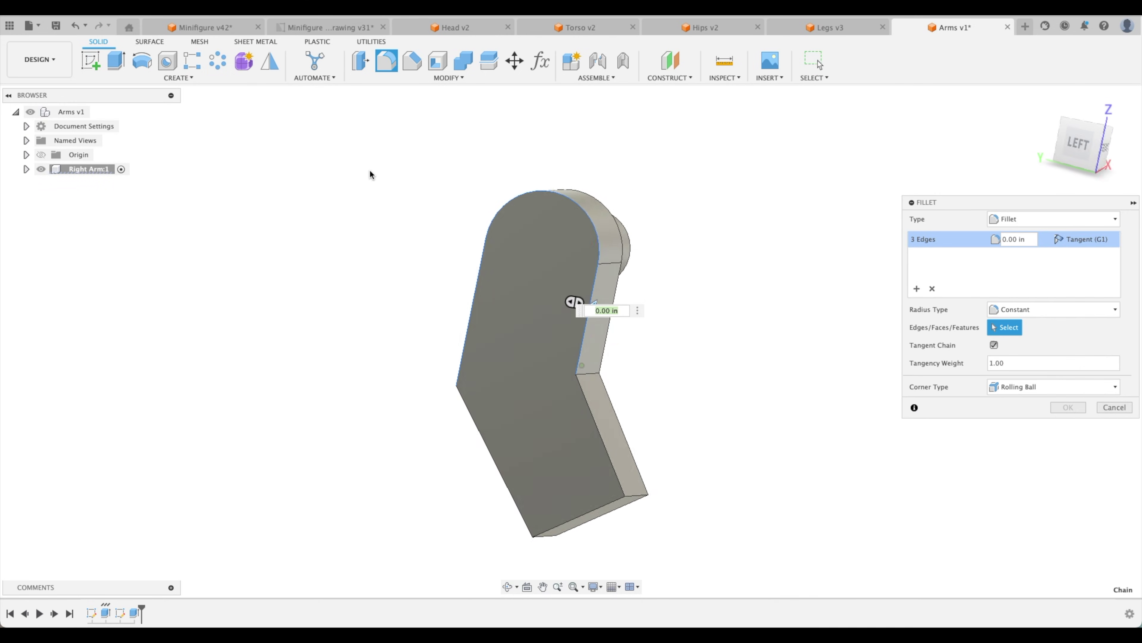
text(.08)
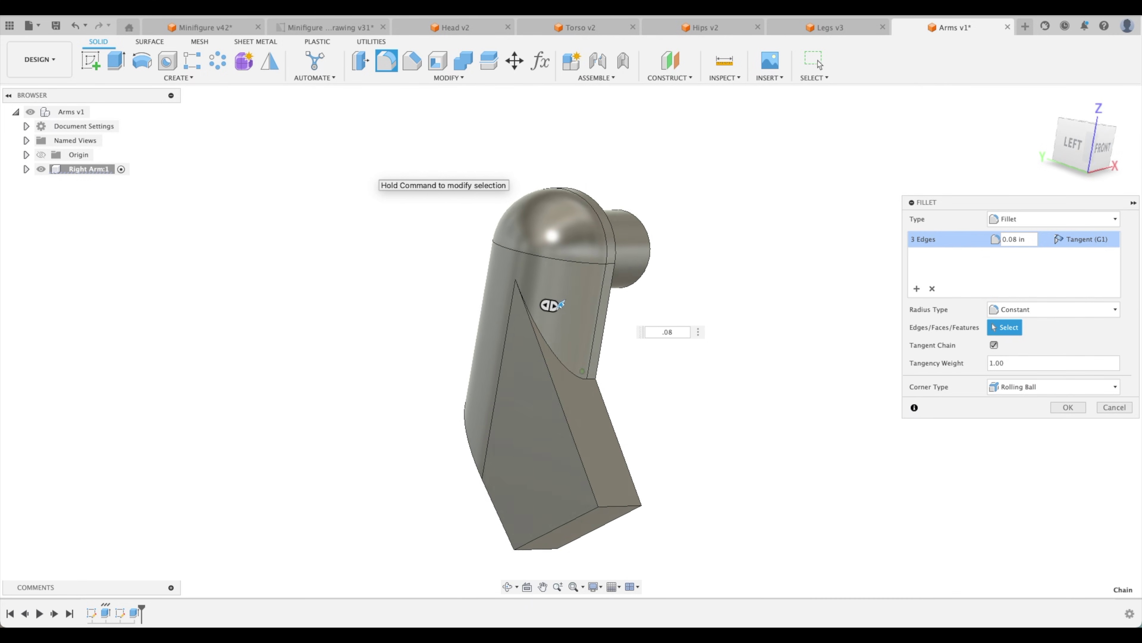
shift+middle_drag(553, 305, 357, 206)
key(Return)
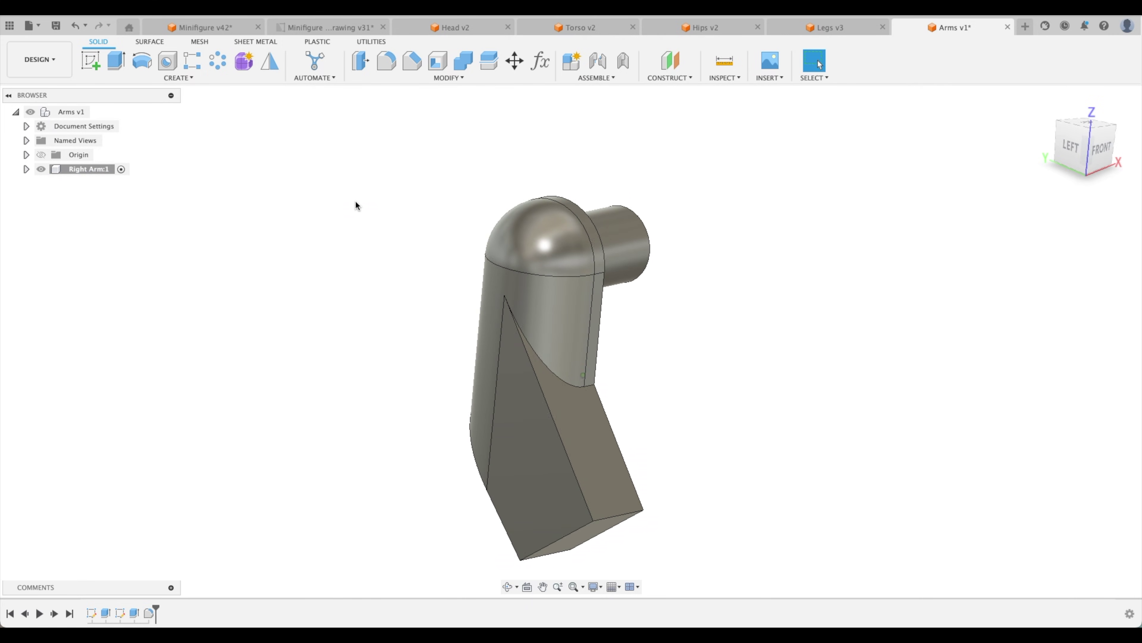
Fillet the forearm's two outer long edges with a 0.07 in radius
click(385, 62)
click(551, 401)
shift+middle_drag(544, 426, 527, 515)
click(533, 460)
key(BackSpace)
text(.07)
key(Return)
shift+middle_drag(788, 312, 510, 480)
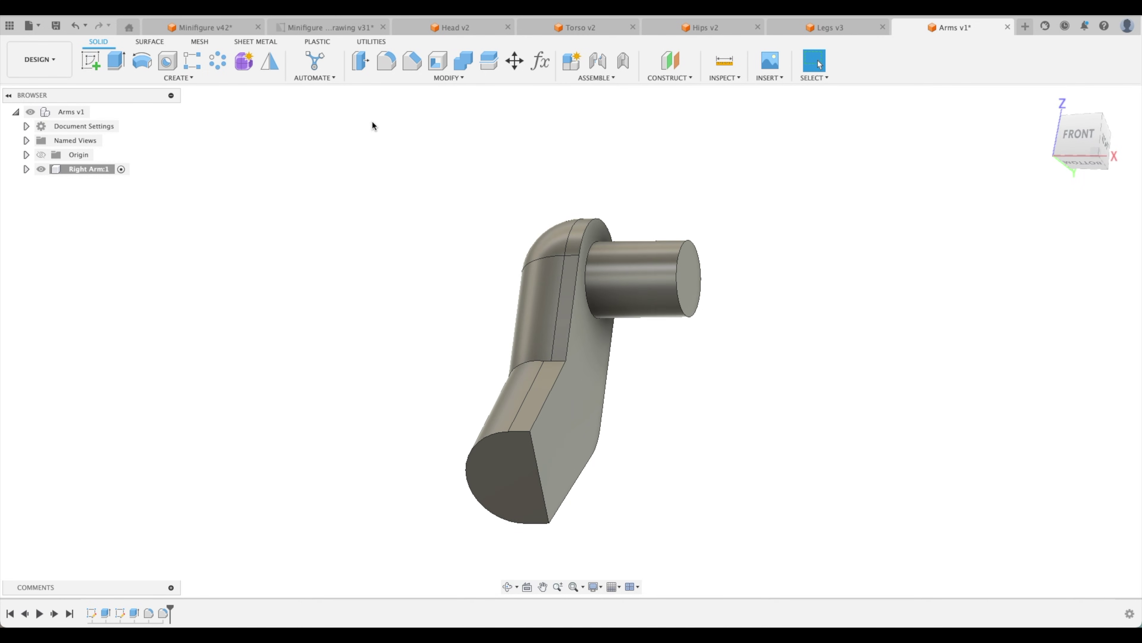
Examine the forearm hole's depth and diameter callout in the Section C-C view of the arm drawing
click(337, 29)
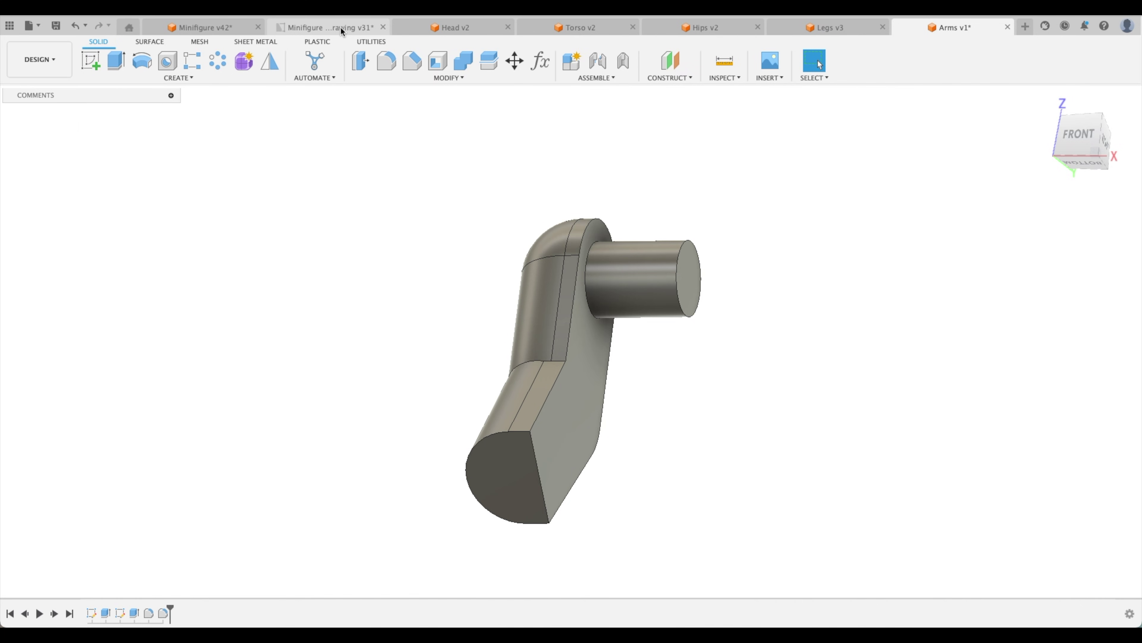
scroll(529, 539, down, 5)
scroll(755, 462, up, 5)
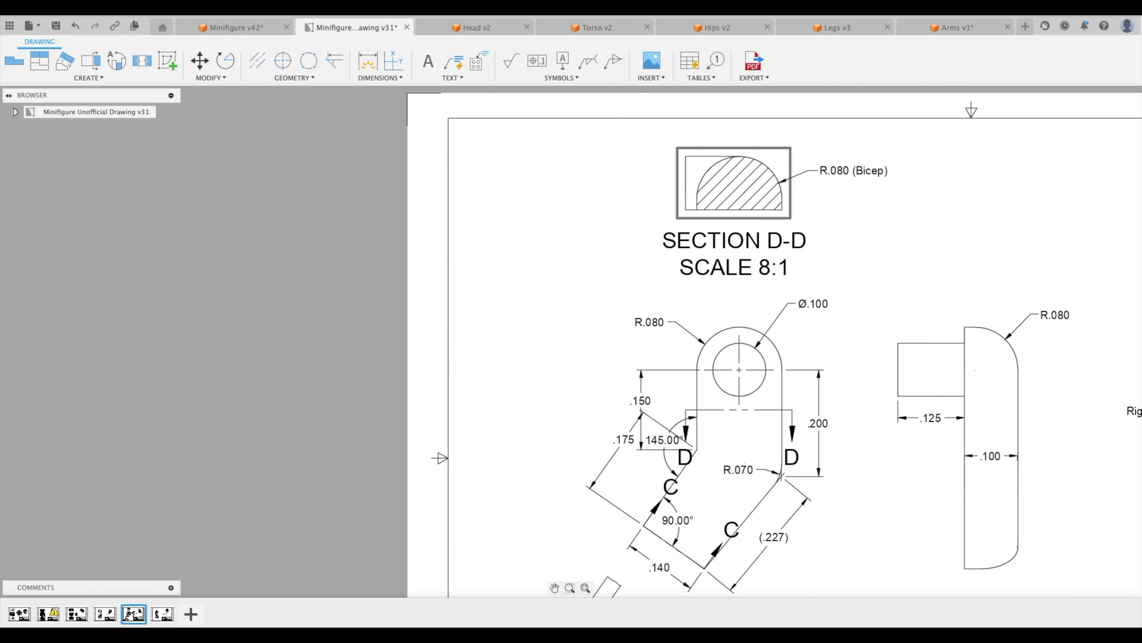
scroll(786, 417, up, 3)
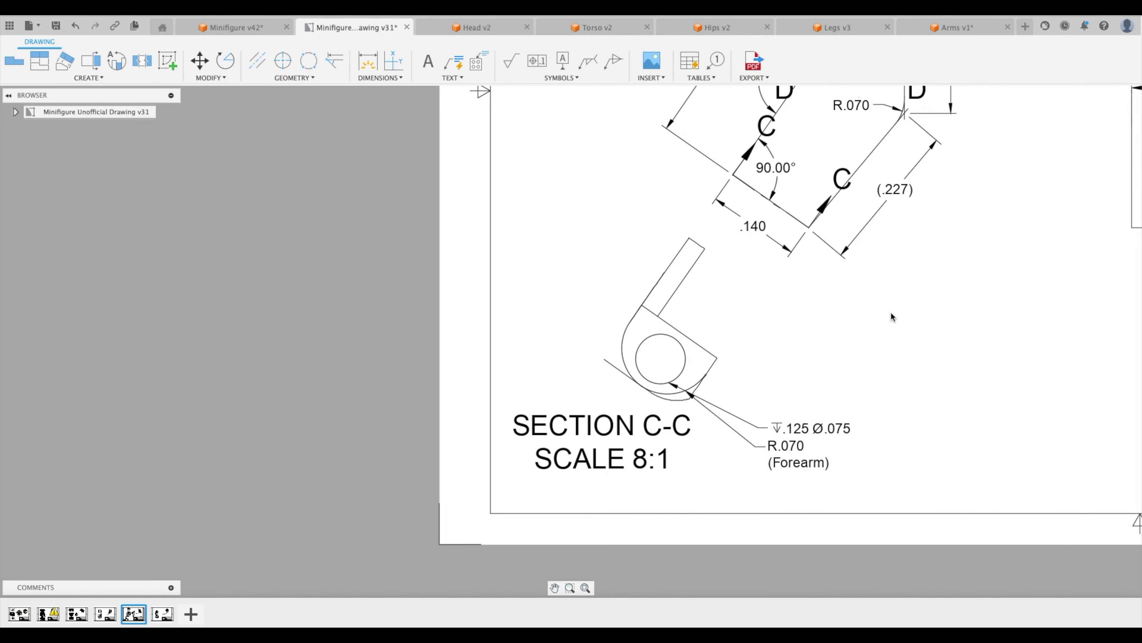
scroll(992, 282, down, 3)
scroll(953, 319, up, 4)
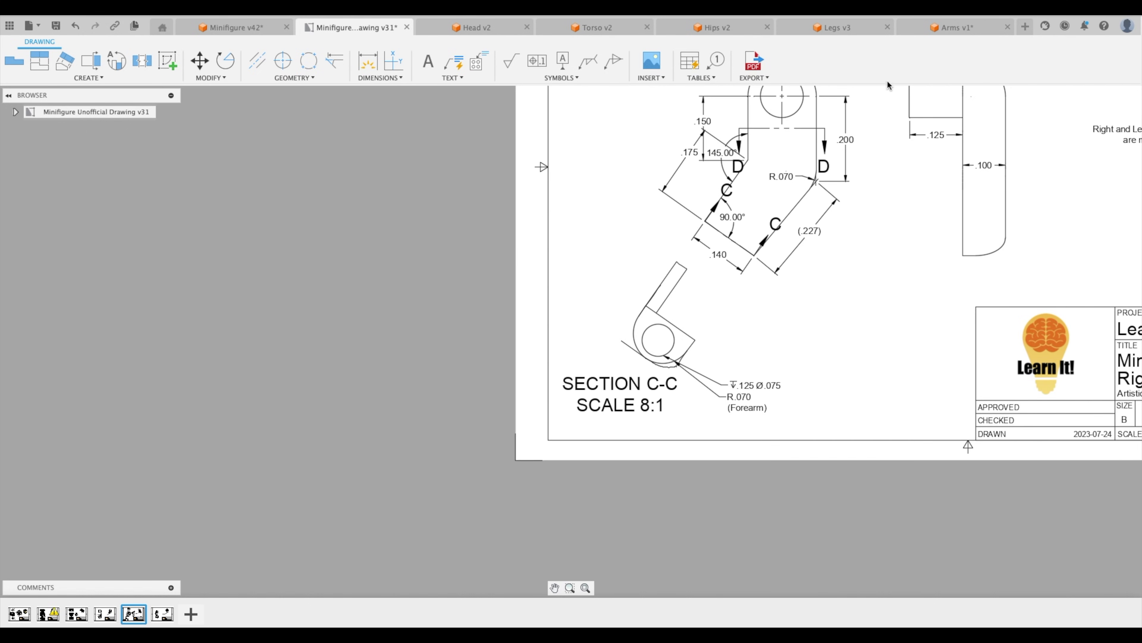
In the Arms design, sketch a horizontal construction line across the middle of the forearm's end face, from the curved edge to the flat side
click(968, 29)
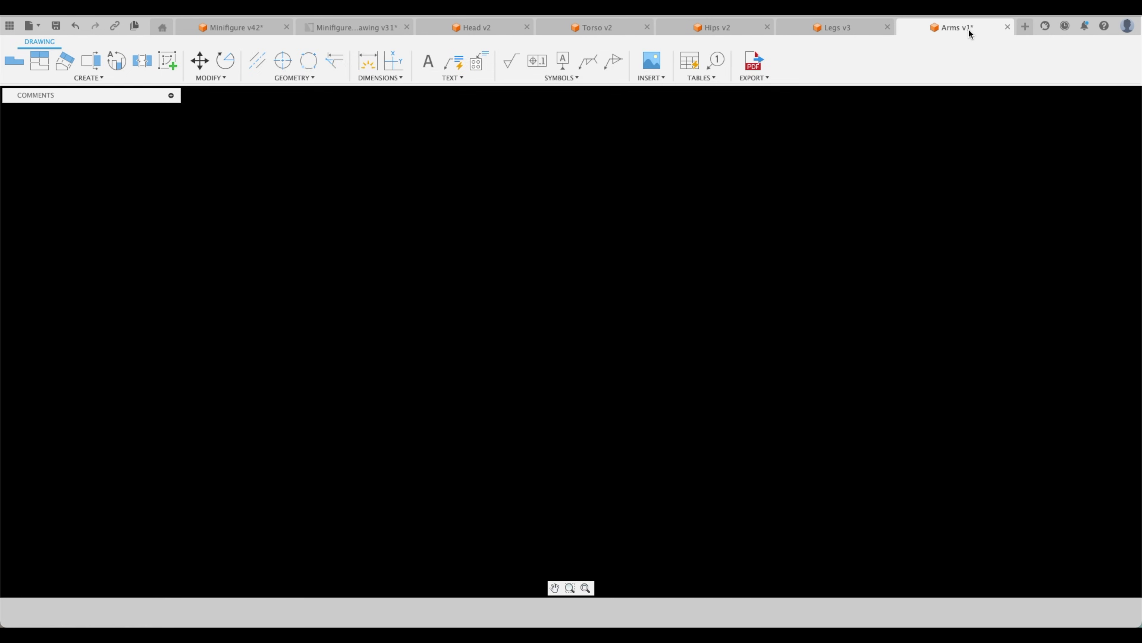
click(91, 60)
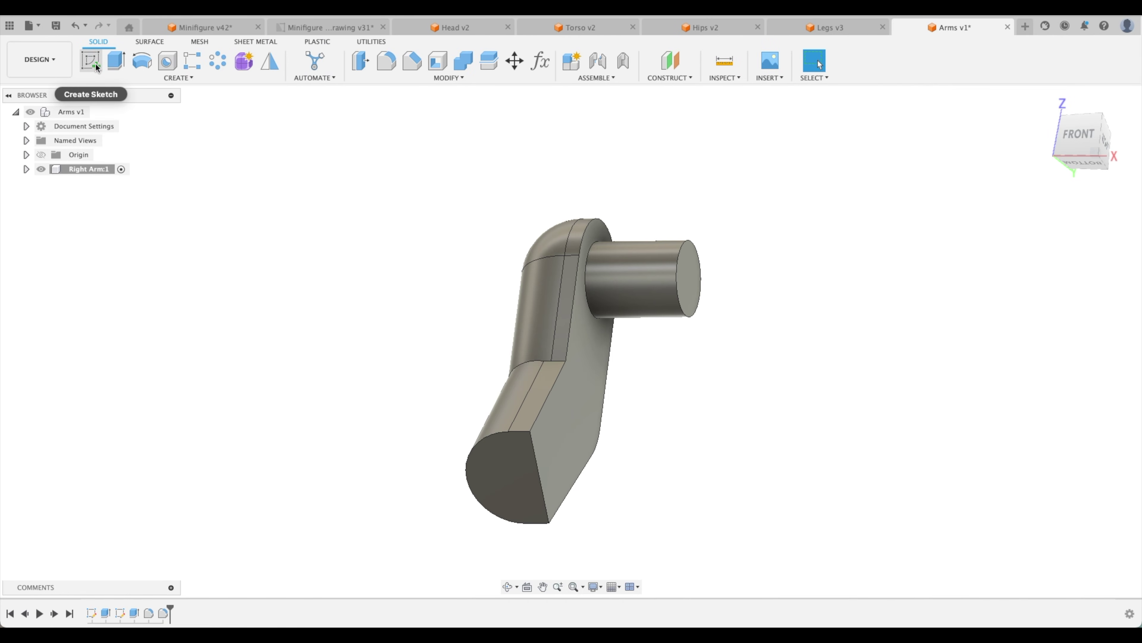
click(512, 474)
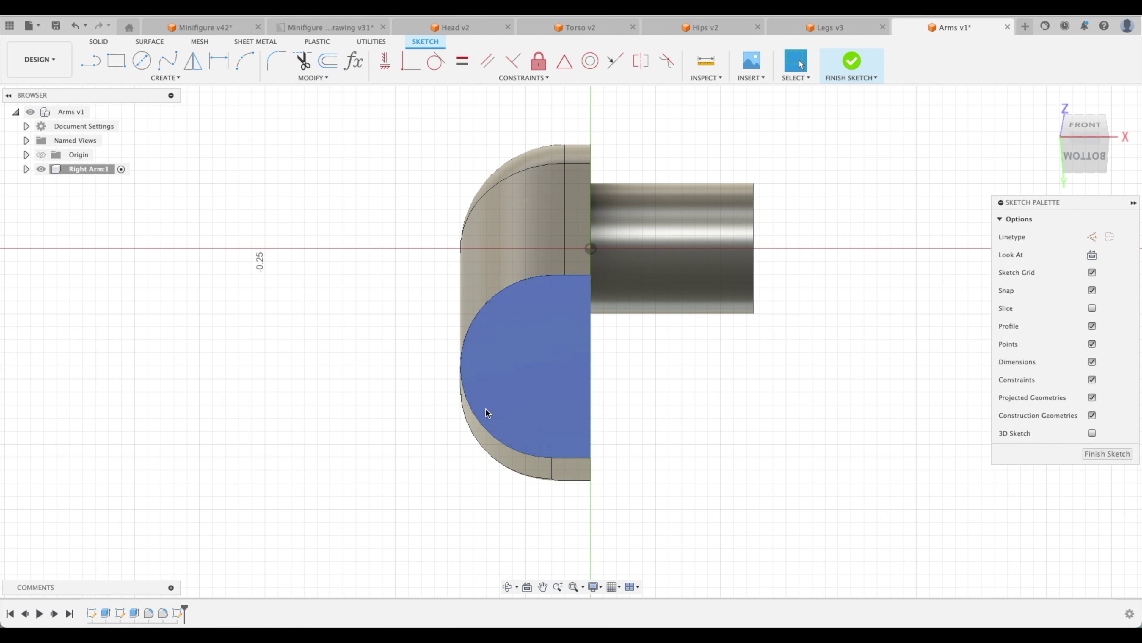
click(463, 369)
click(550, 365)
click(91, 61)
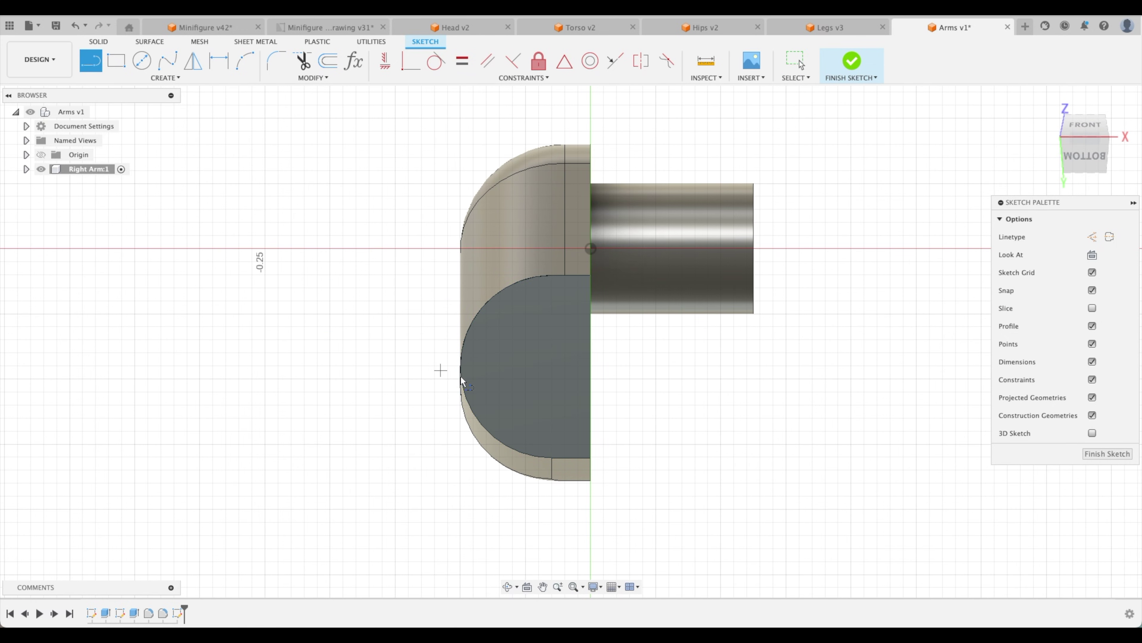
click(459, 366)
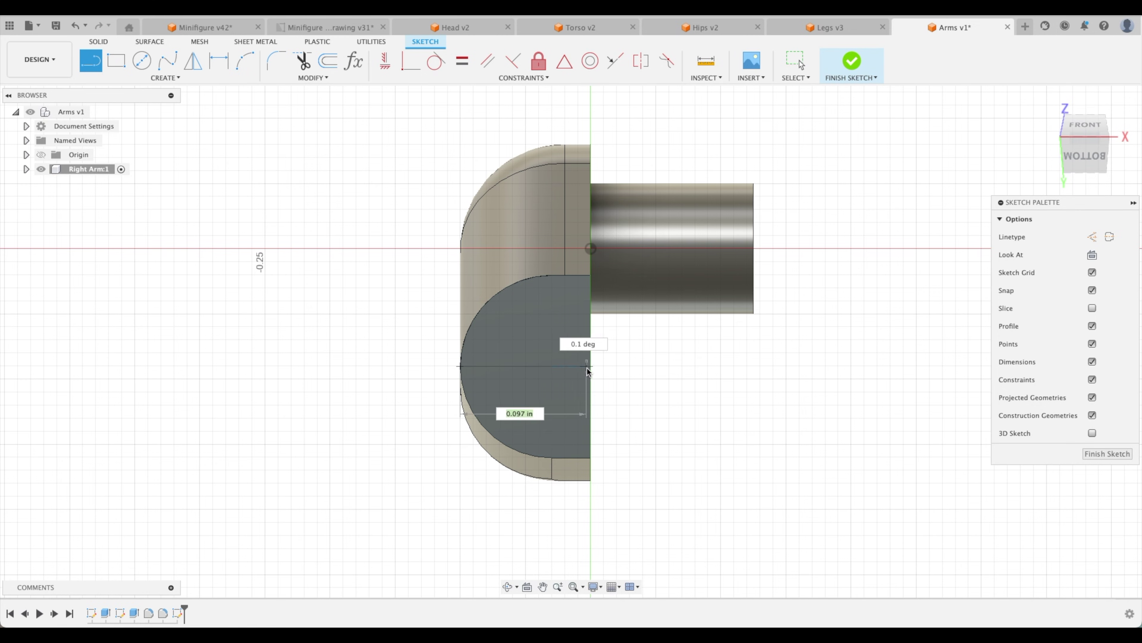
click(589, 367)
key(Escape)
click(561, 366)
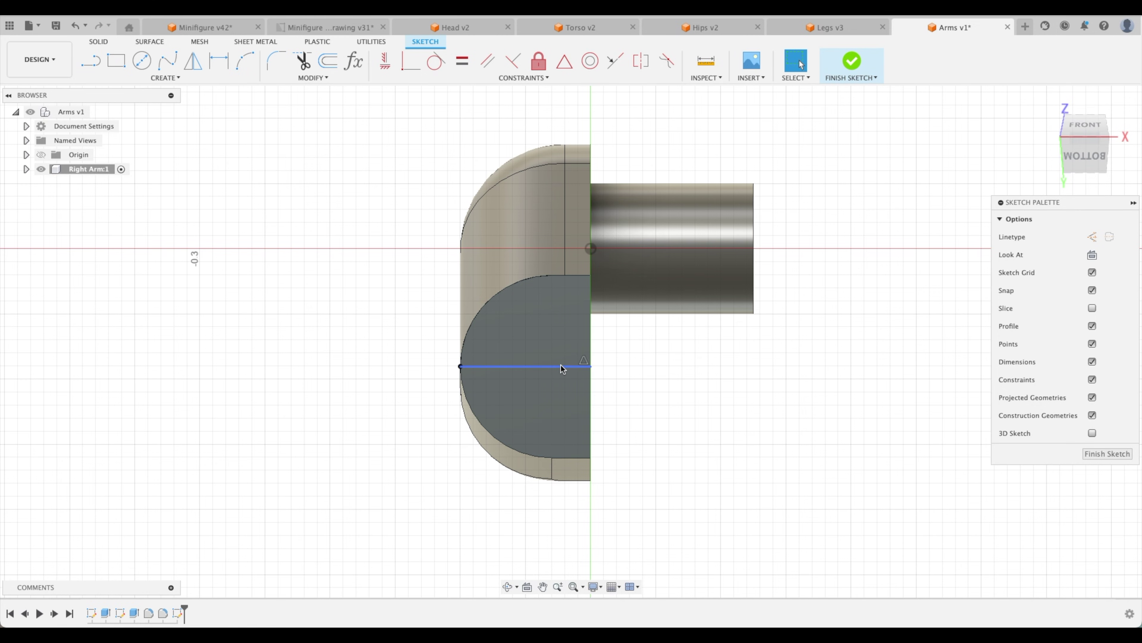
key(x)
click(385, 307)
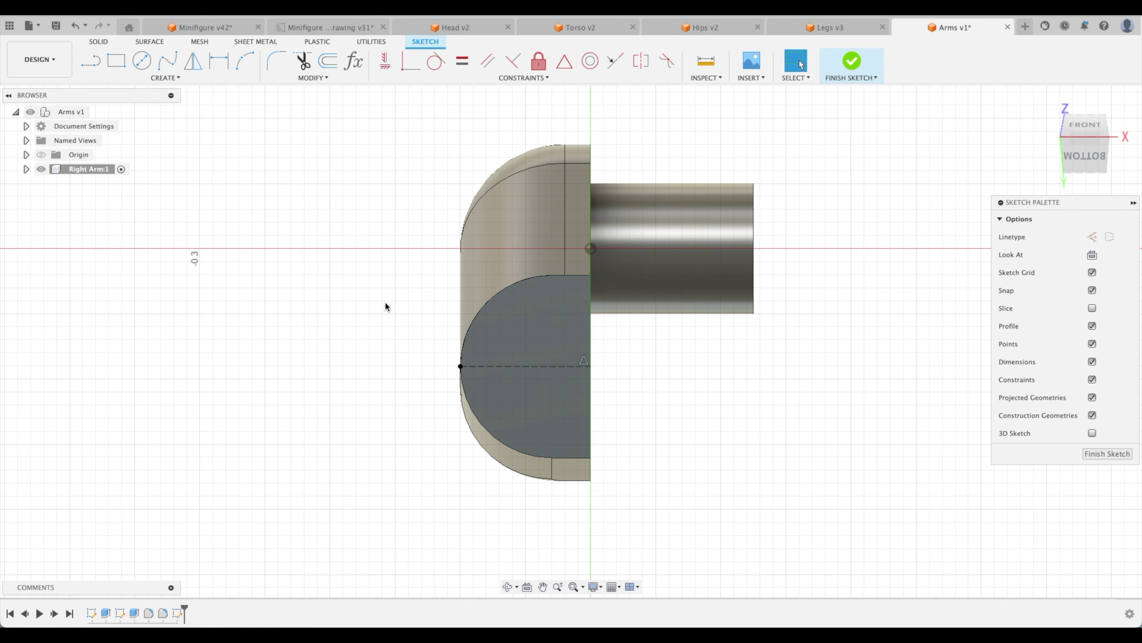
Draw a 0.075 in diameter circle centred on the construction line's midpoint and finish the sketch
click(151, 71)
click(525, 366)
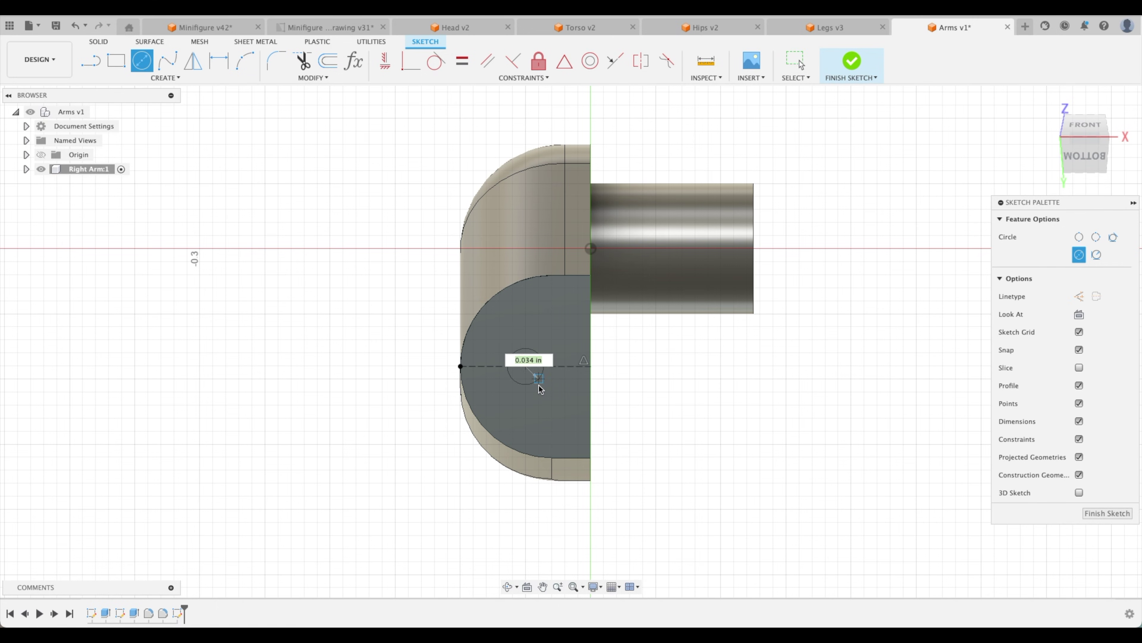
text(.075)
key(Return)
key(Escape)
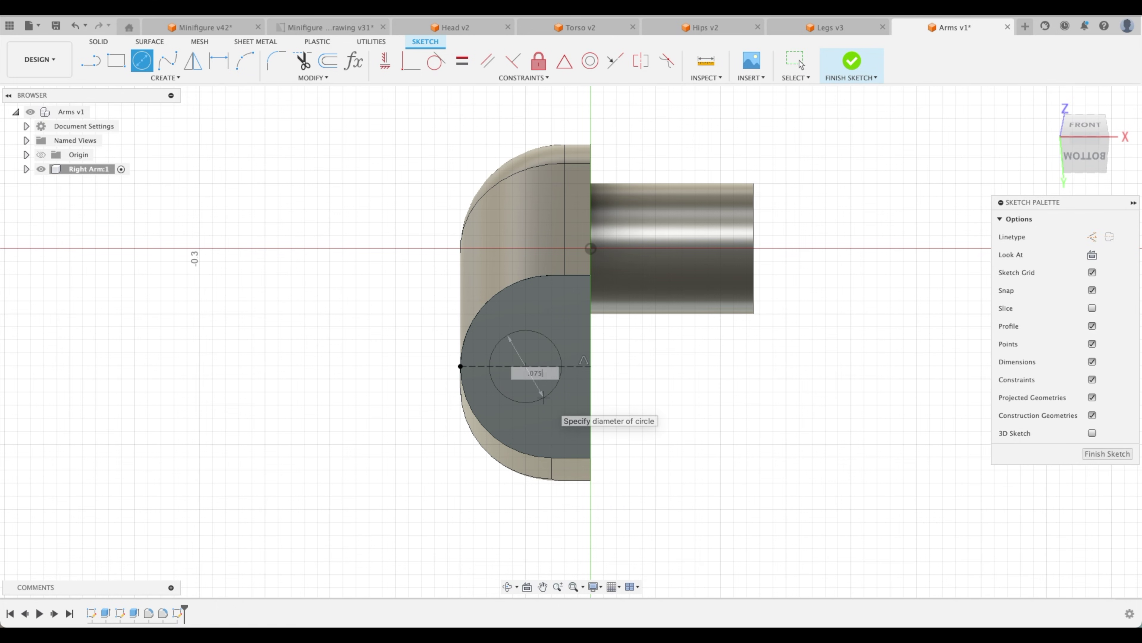
click(1114, 458)
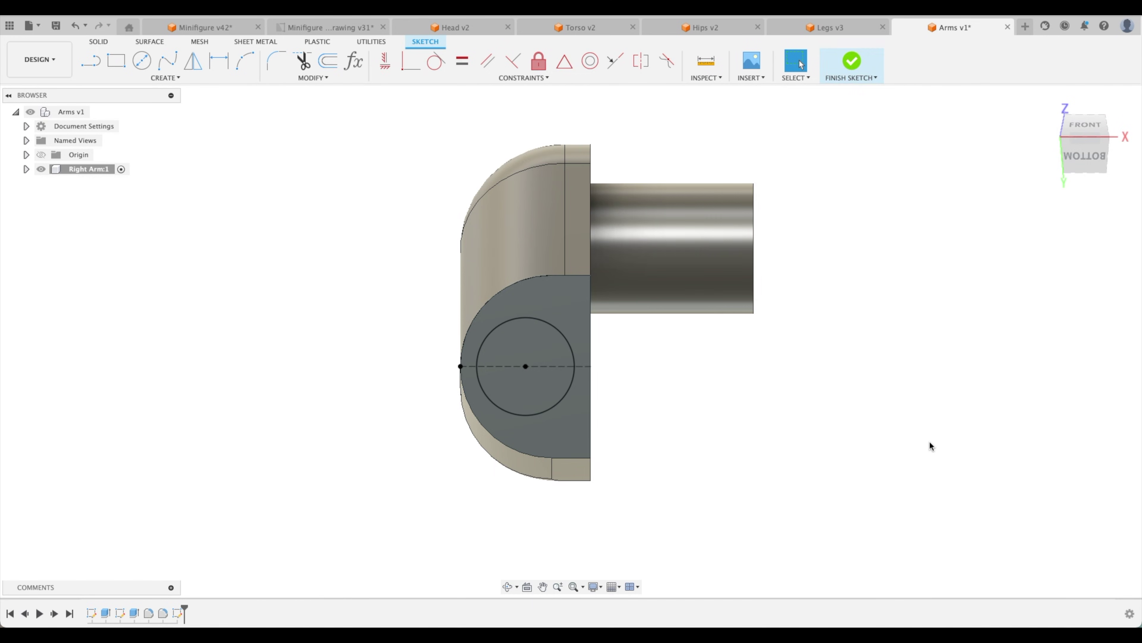
Extrude the circle -0.125 in as a cut into the forearm to form the wrist hole
key(e)
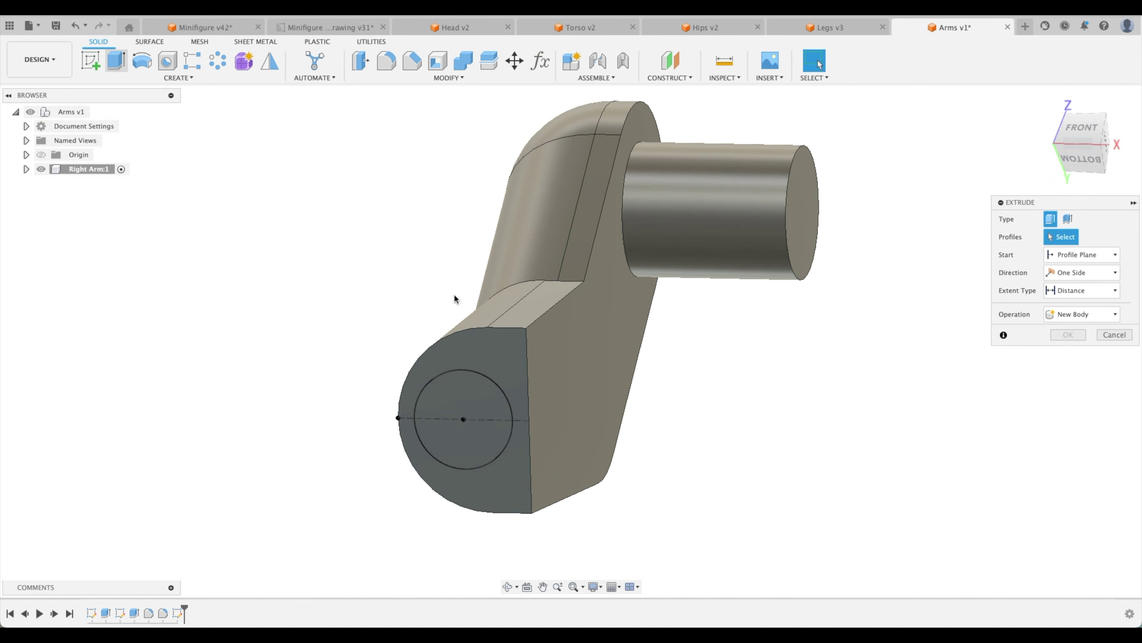
click(468, 405)
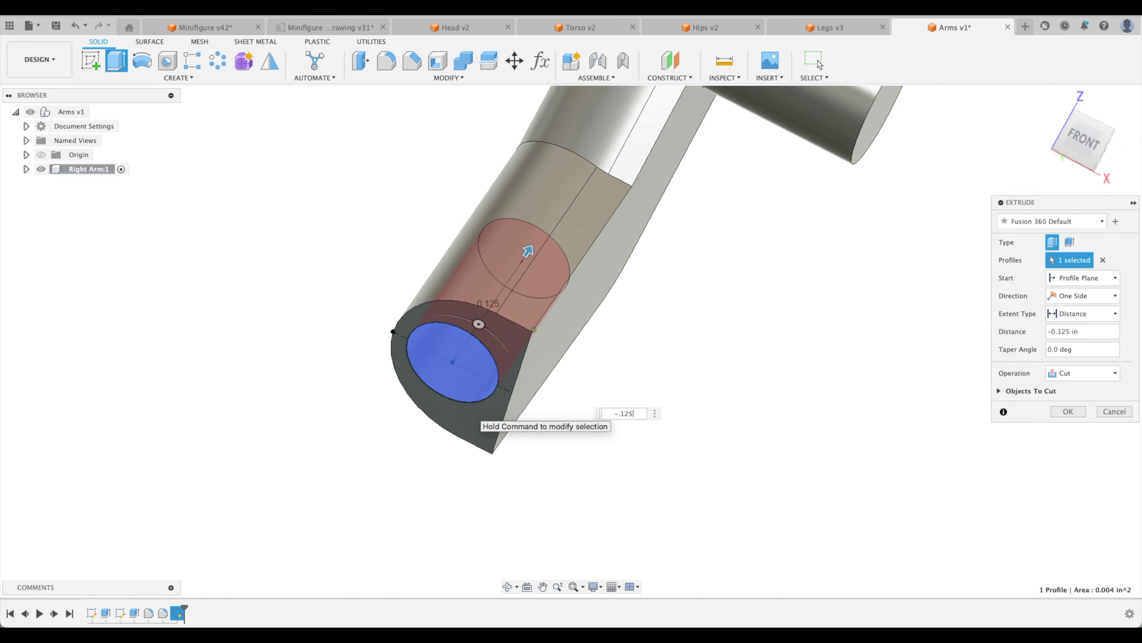
key(Return)
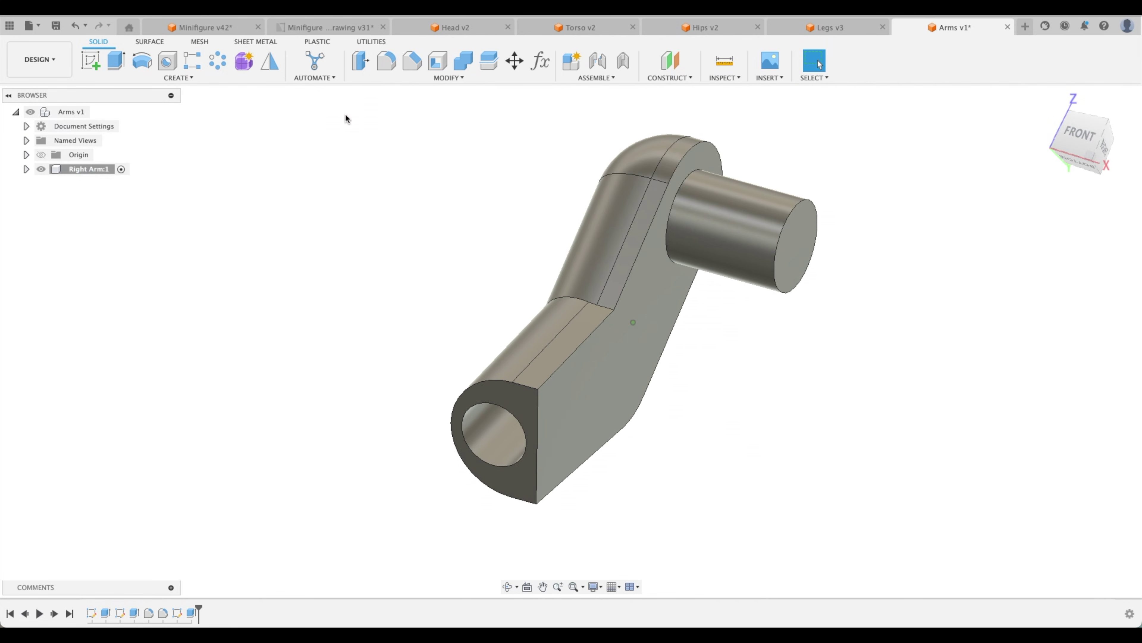
Fillet the edges of the arm's flat face, the forearm's end face and the wrist hole's rim with a 0.0025 in radius
click(388, 65)
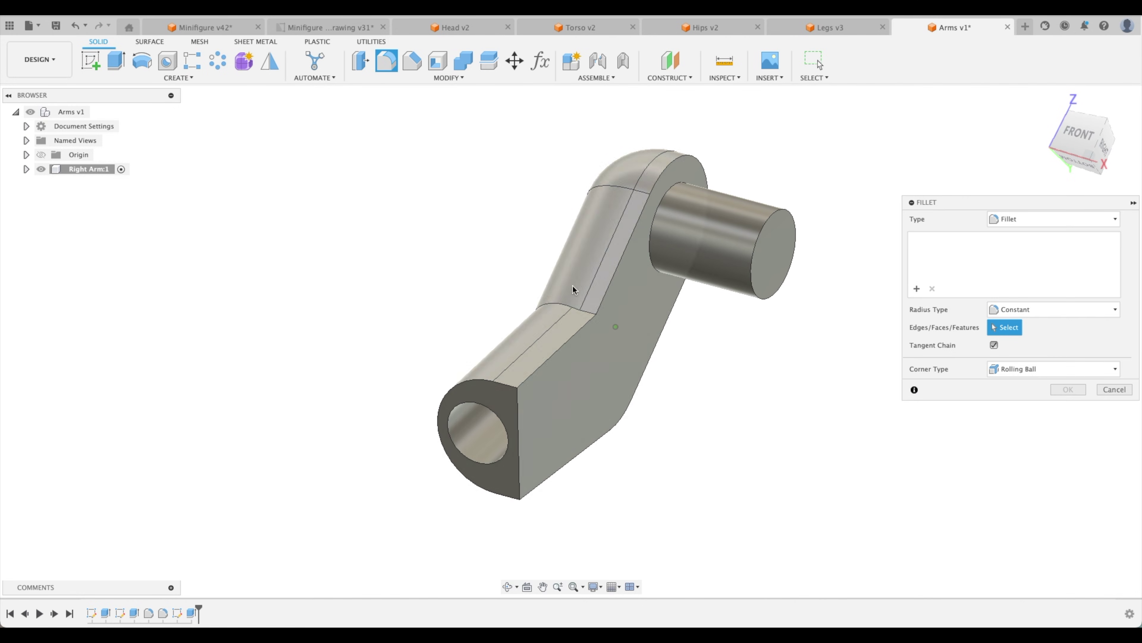
click(576, 332)
click(611, 283)
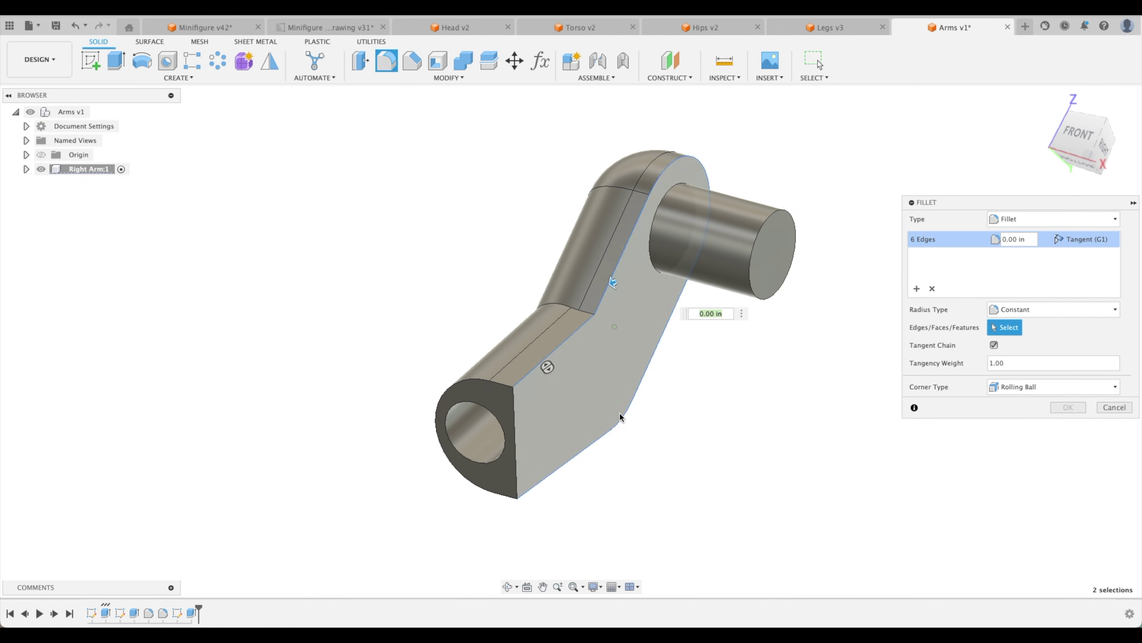
shift+middle_drag(615, 434, 493, 401)
click(469, 448)
click(497, 448)
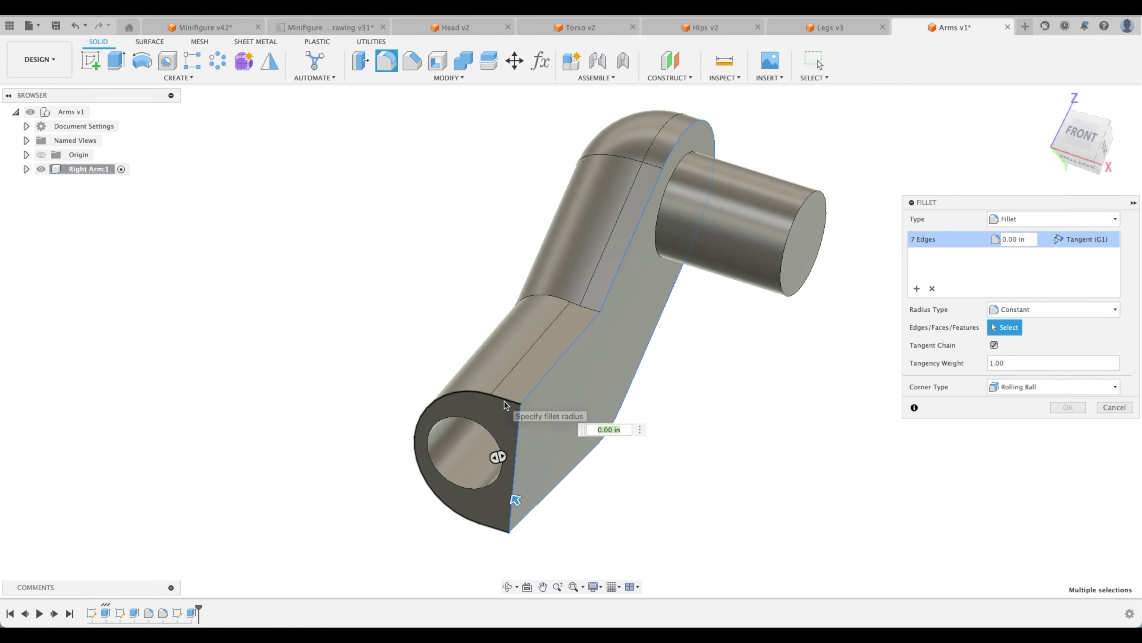
shift+middle_drag(497, 448, 501, 439)
click(505, 402)
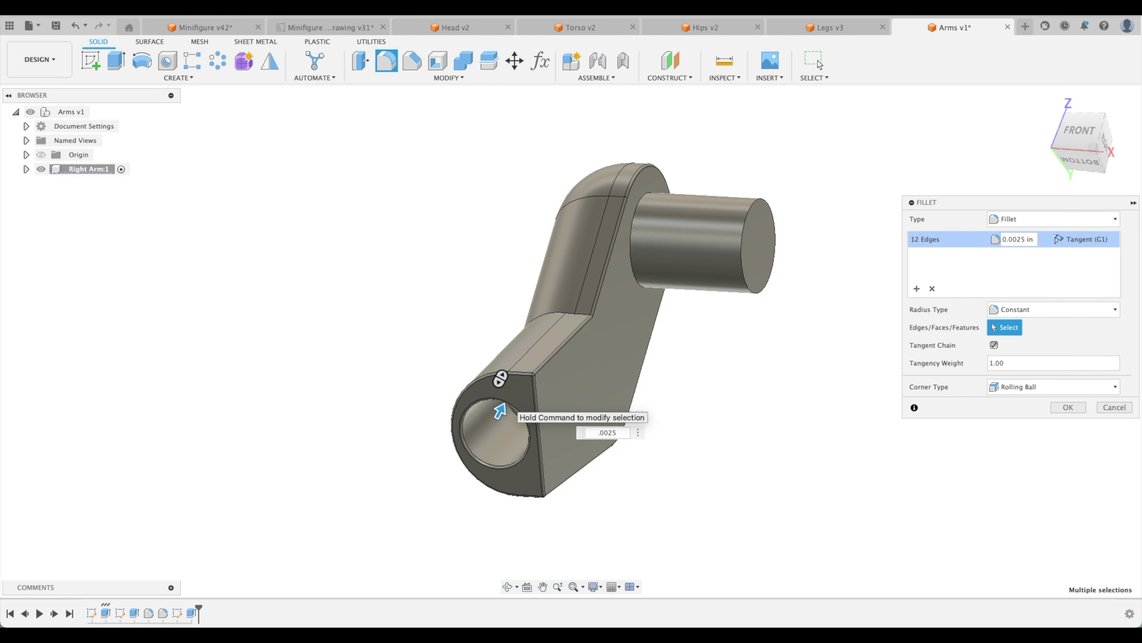
shift+middle_drag(512, 412, 517, 413)
key(Return)
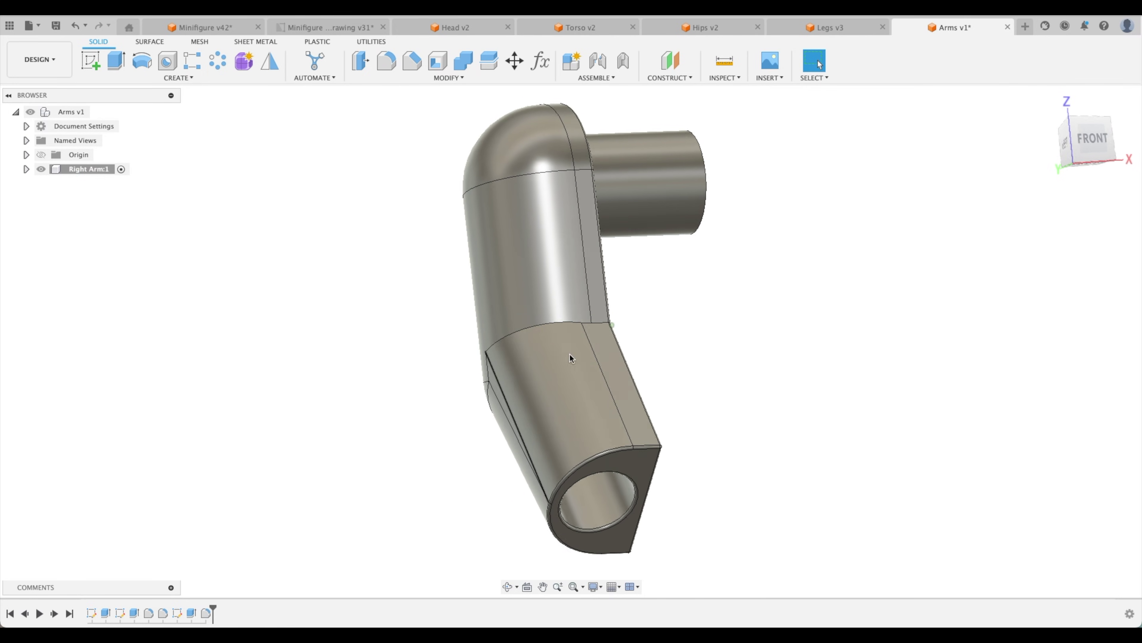
click(1045, 104)
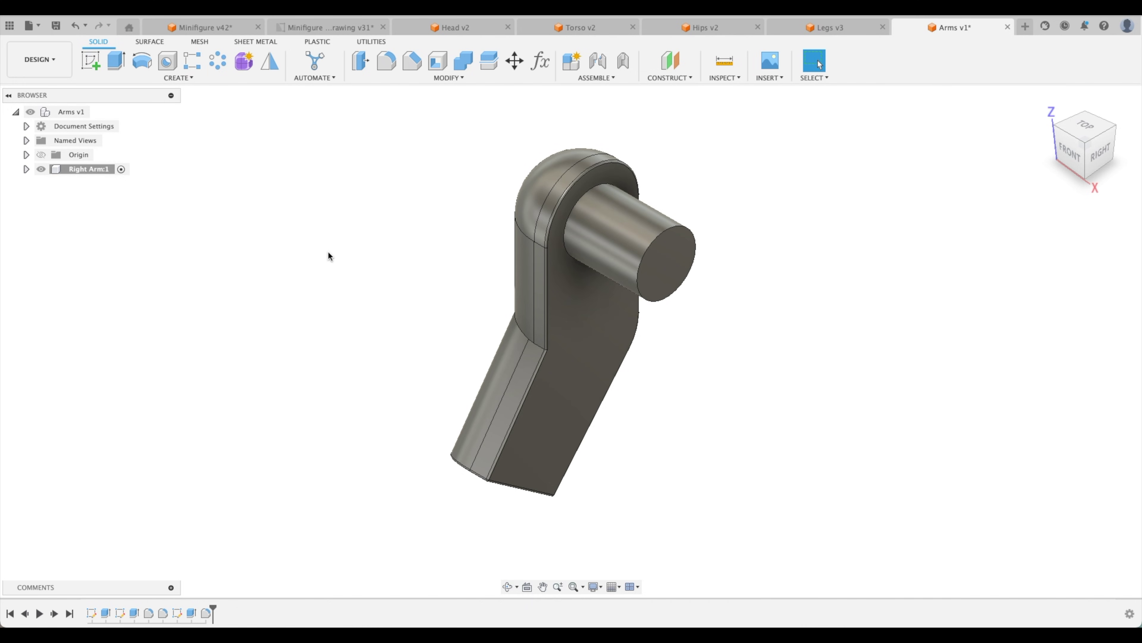
Search the appearance library for "red" and apply Paint - Enamel Glossy (Red) to the arm body
click(211, 28)
click(951, 28)
key(a)
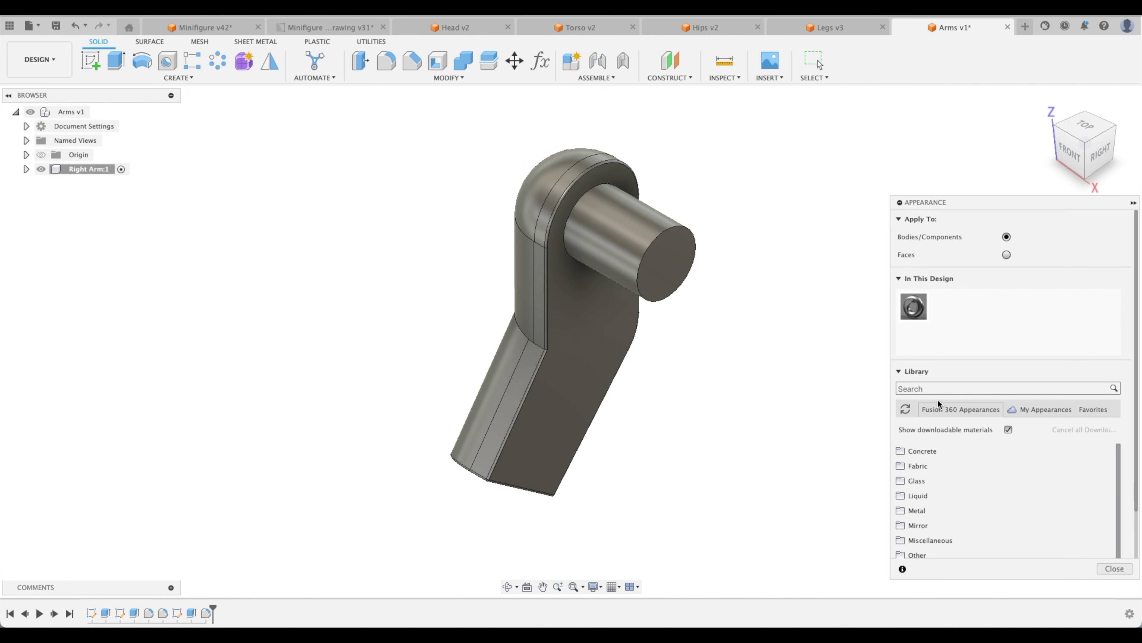
click(951, 388)
text(red)
key(Return)
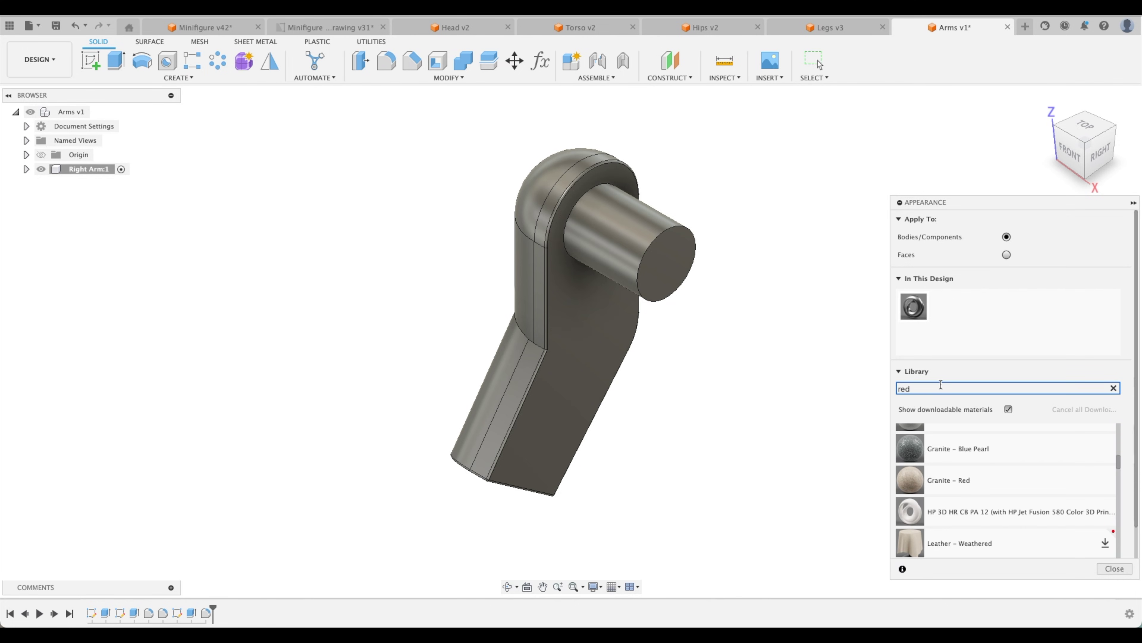
scroll(993, 497, down, 10)
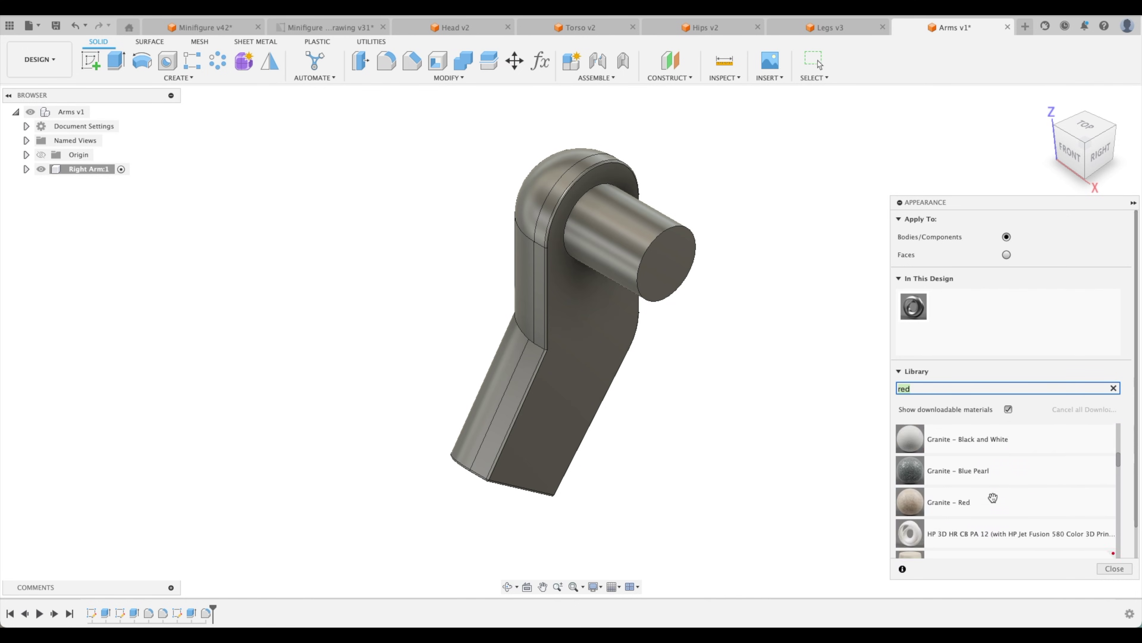
scroll(993, 497, up, 3)
mouse_move(997, 470)
mouse_down()
mouse_move(696, 311)
mouse_move(626, 250)
mouse_up()
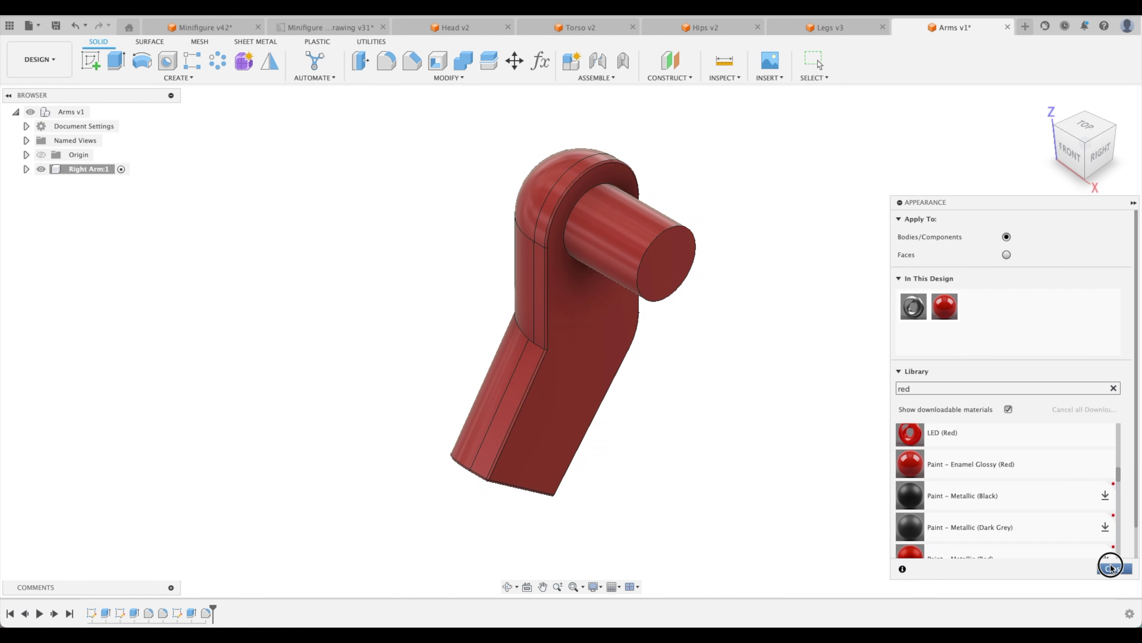
click(1115, 568)
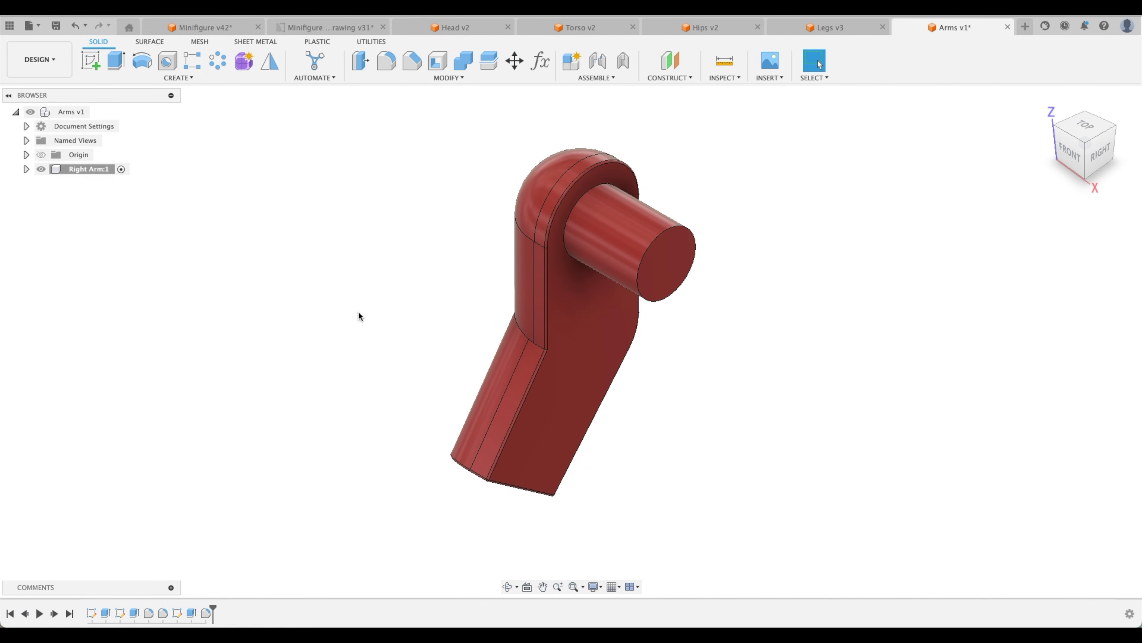
Mirror the Right Arm component across the end face of its shoulder peg, and activate the top-level Arms component
right_click(88, 174)
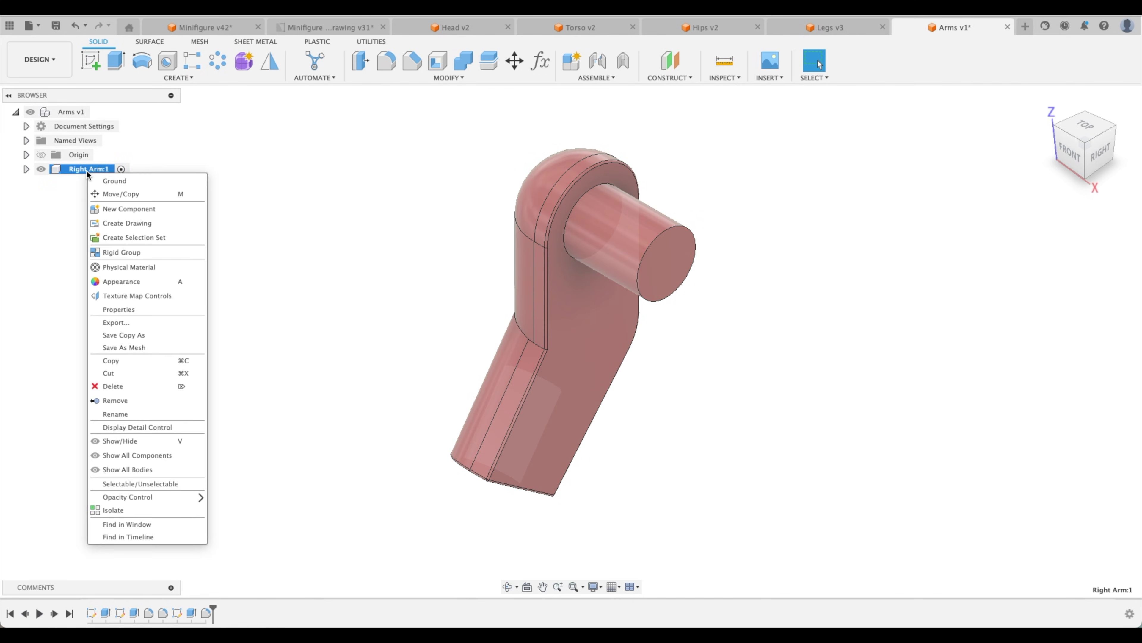
key(Escape)
click(270, 61)
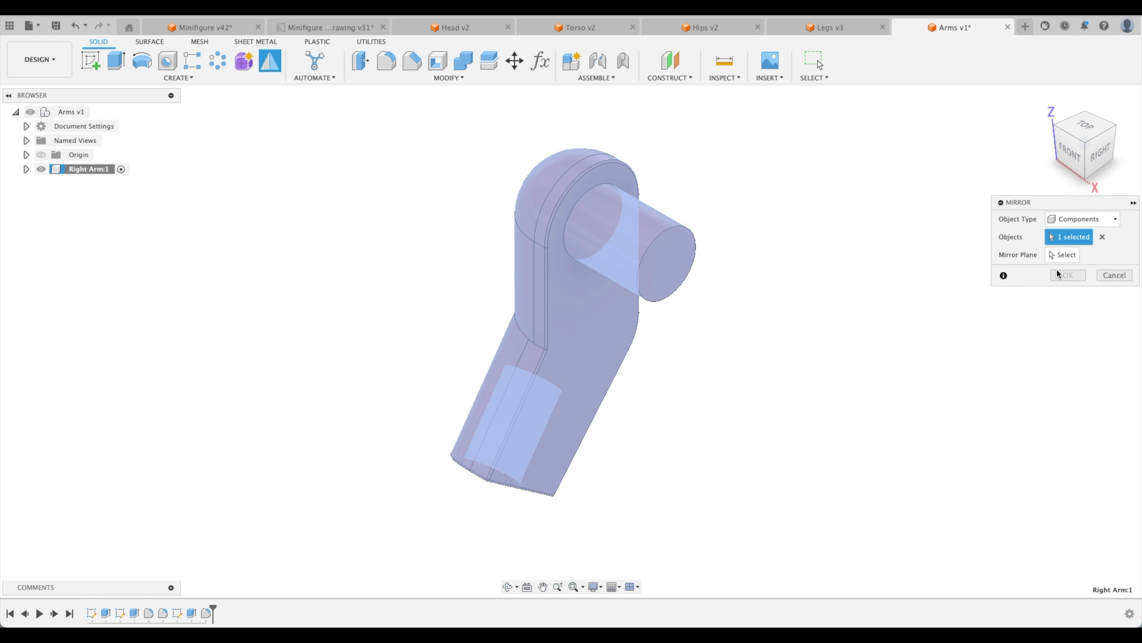
click(1066, 255)
click(676, 260)
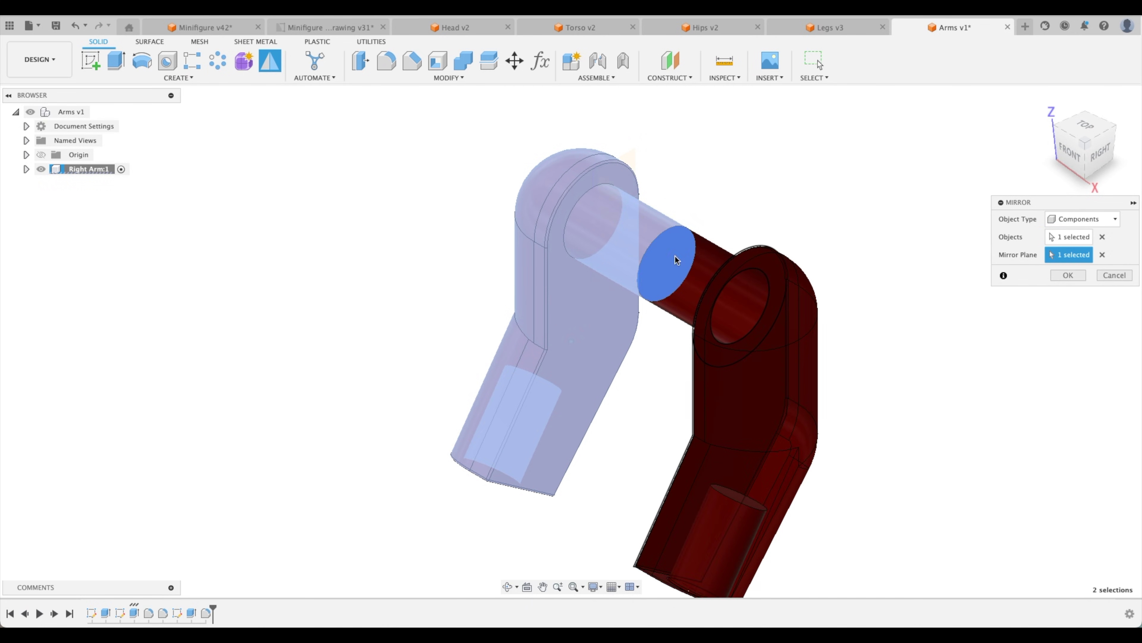
click(1068, 275)
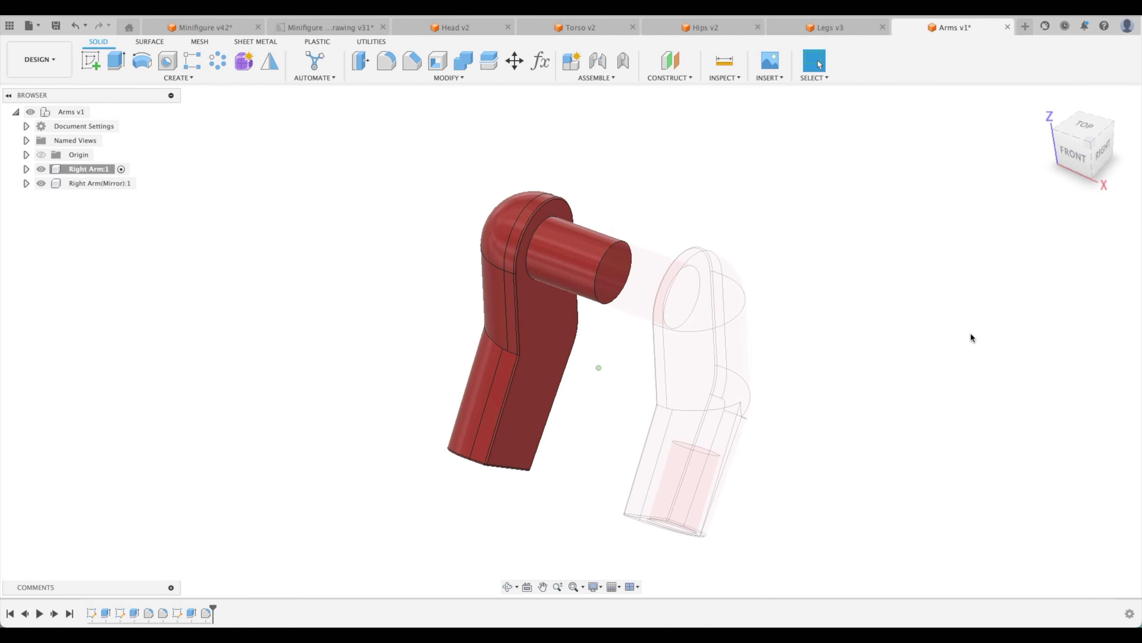
click(98, 111)
Move the mirrored arm away from the right arm and revert its position, then save the design with version description "User Saved"
shift+middle_drag(710, 288, 877, 136)
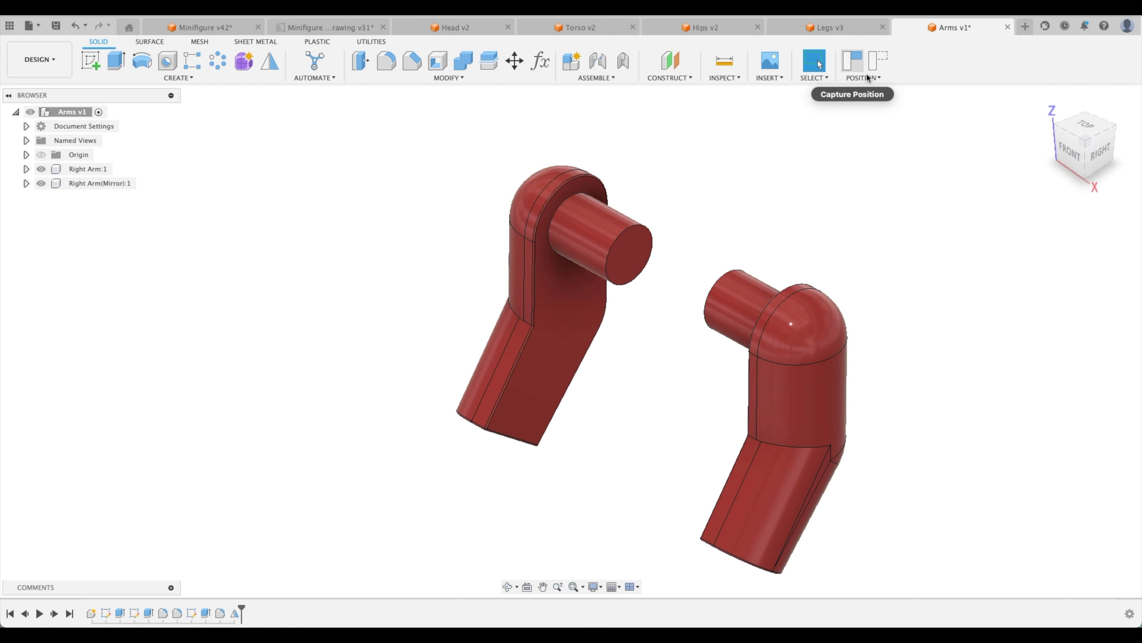
click(878, 60)
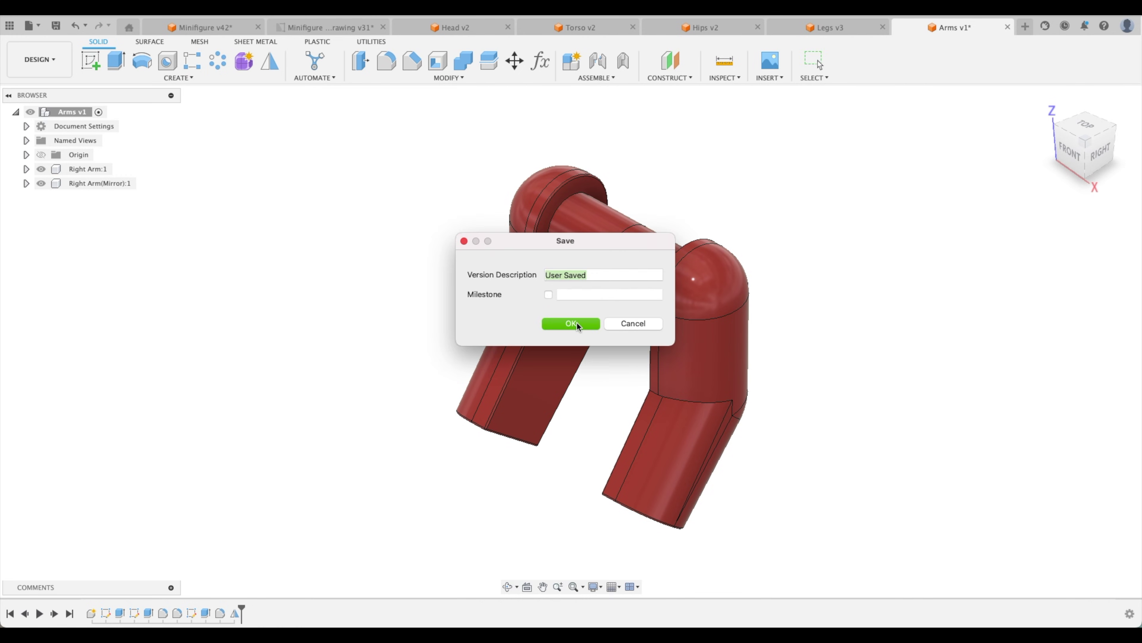
click(571, 320)
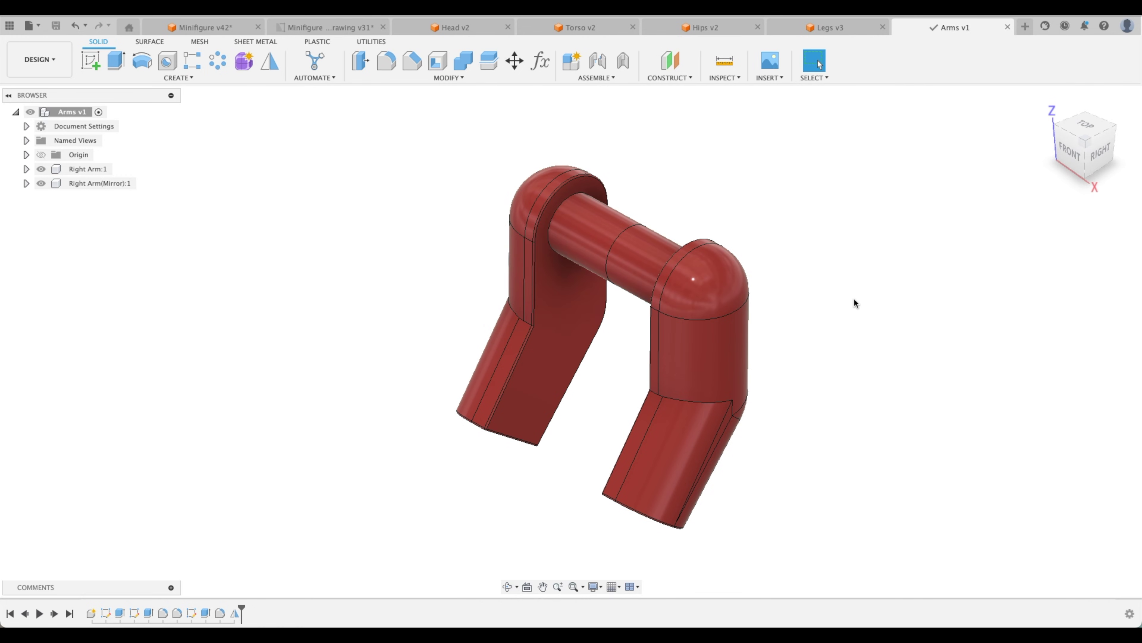